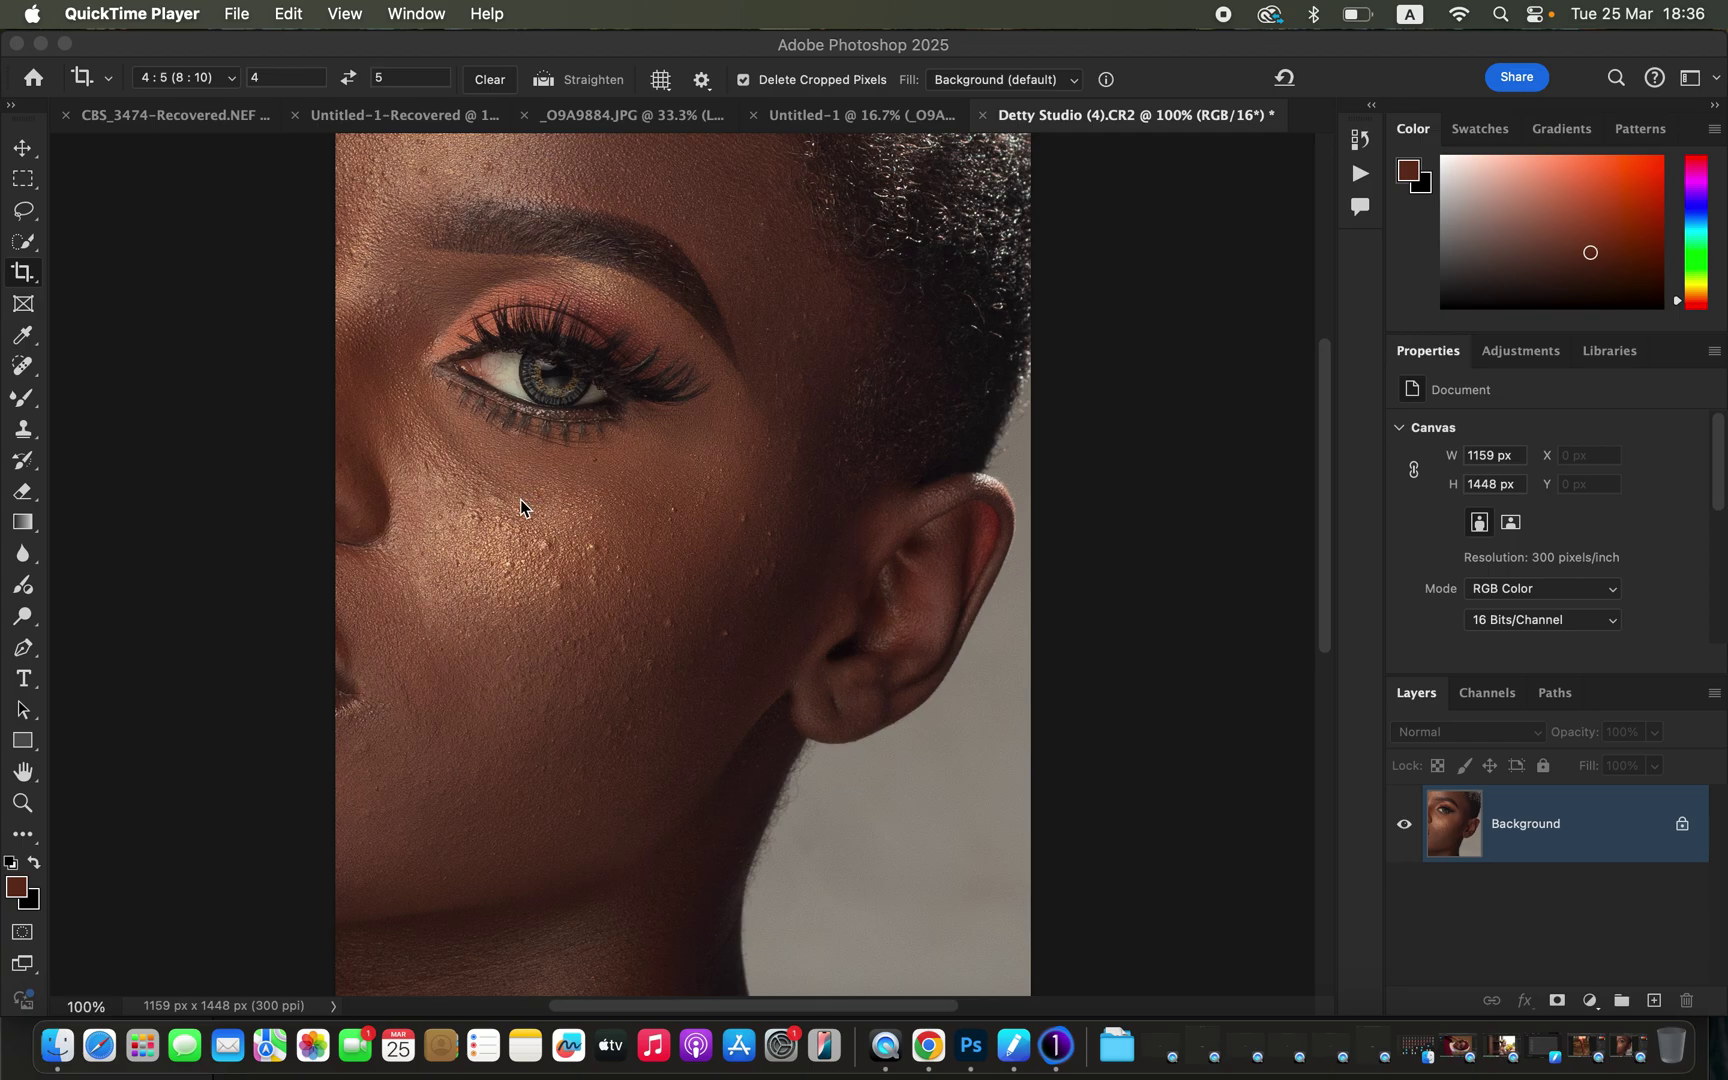
# Bring Photoshop with the close-up portrait to the front and select the Lasso tool
pyautogui.click(22, 217)
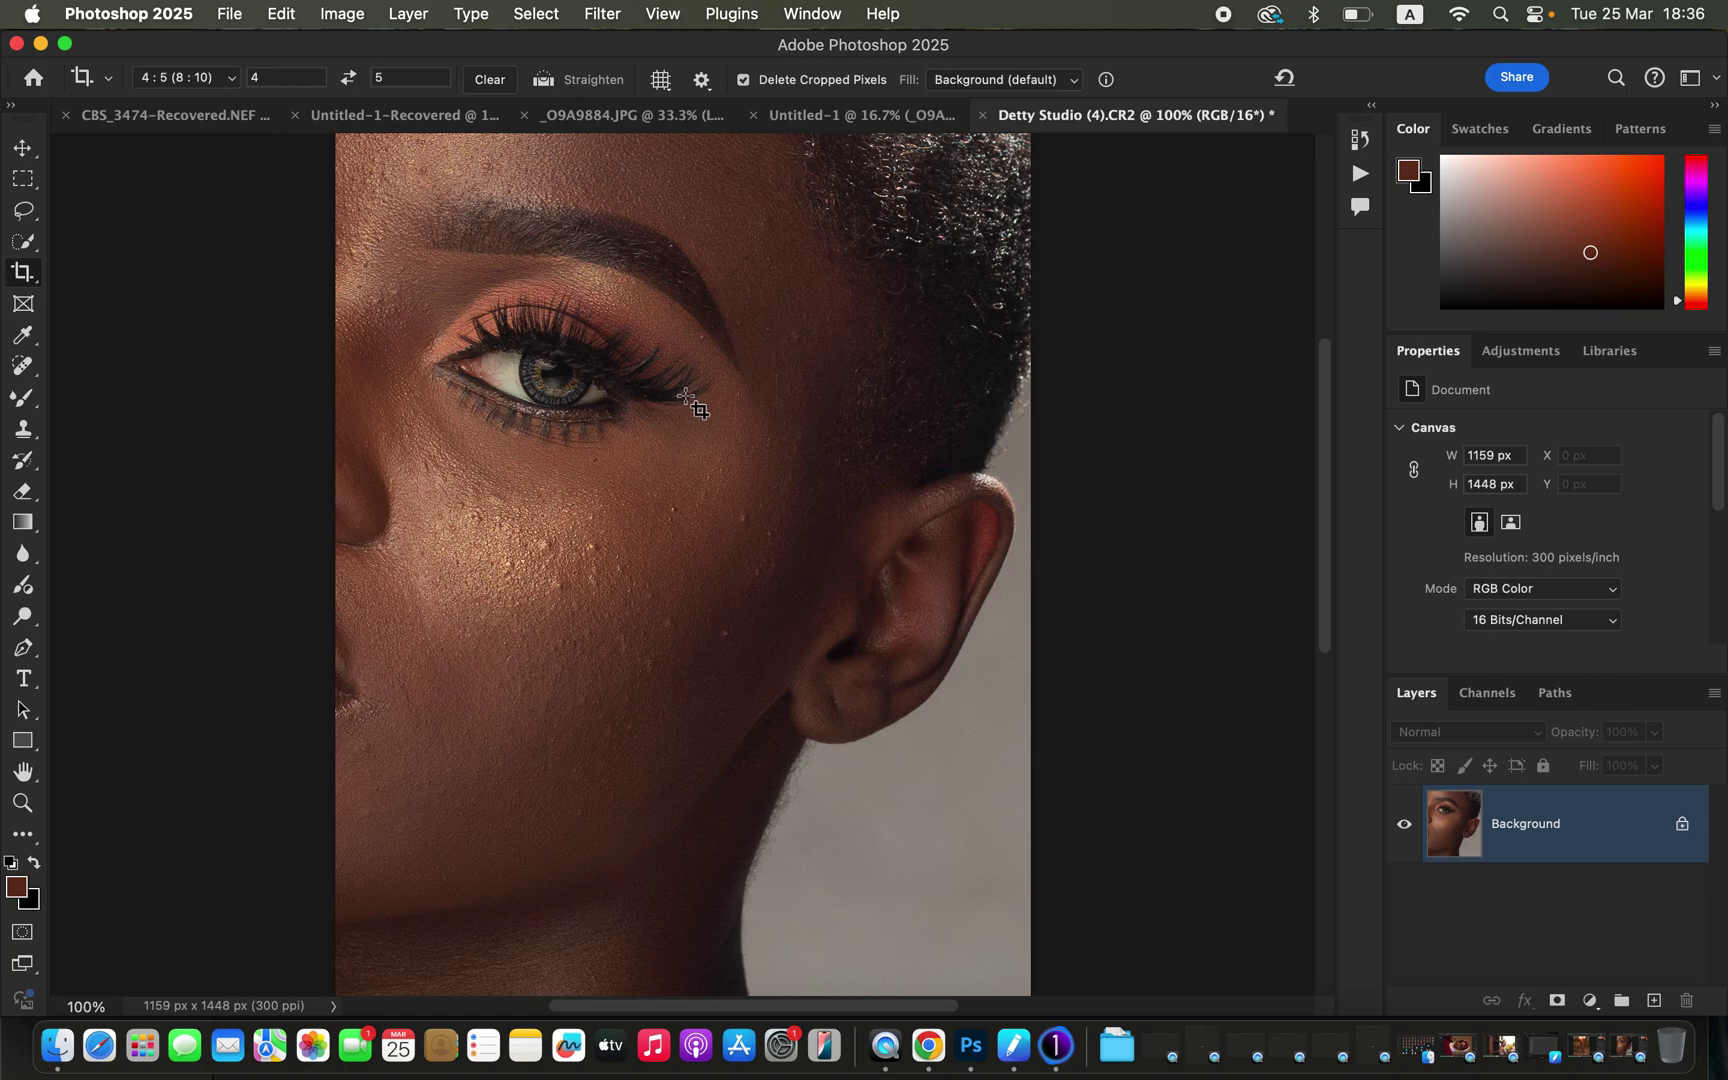
pyautogui.click(24, 211)
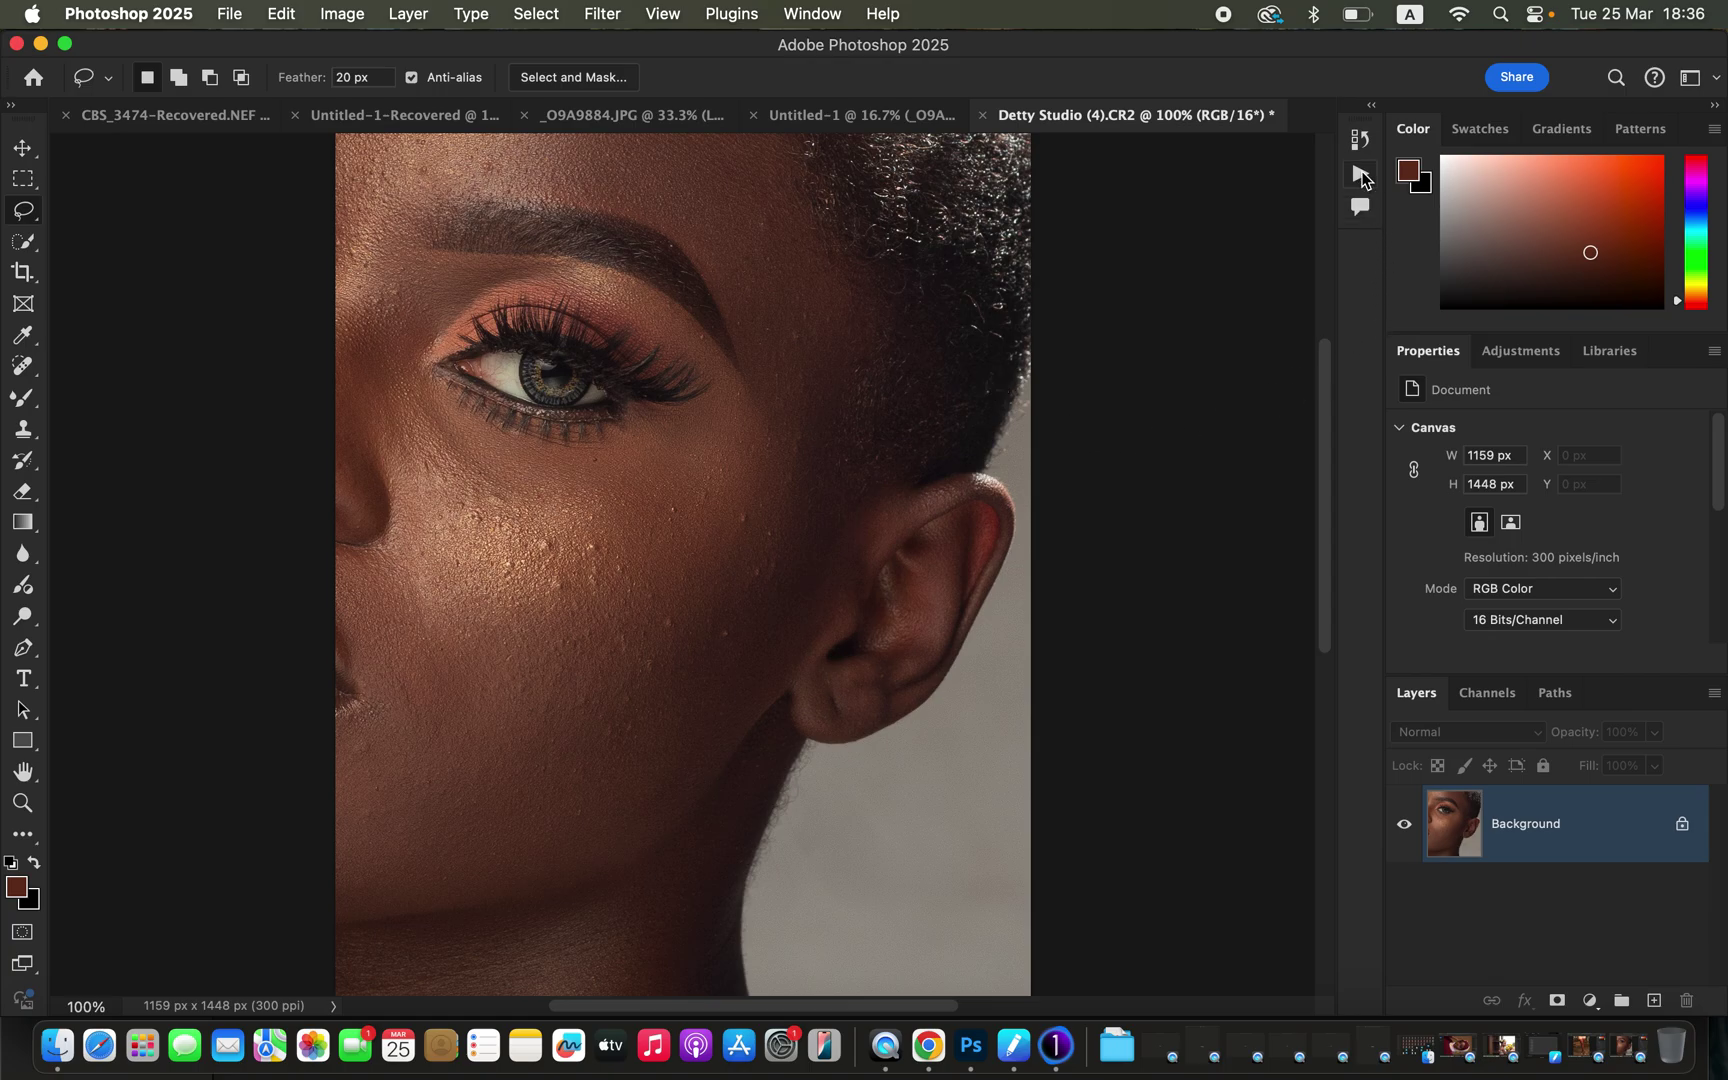
# Run the '16 bit' frequency separation action from the S.R set in the Actions panel
pyautogui.click(1361, 176)
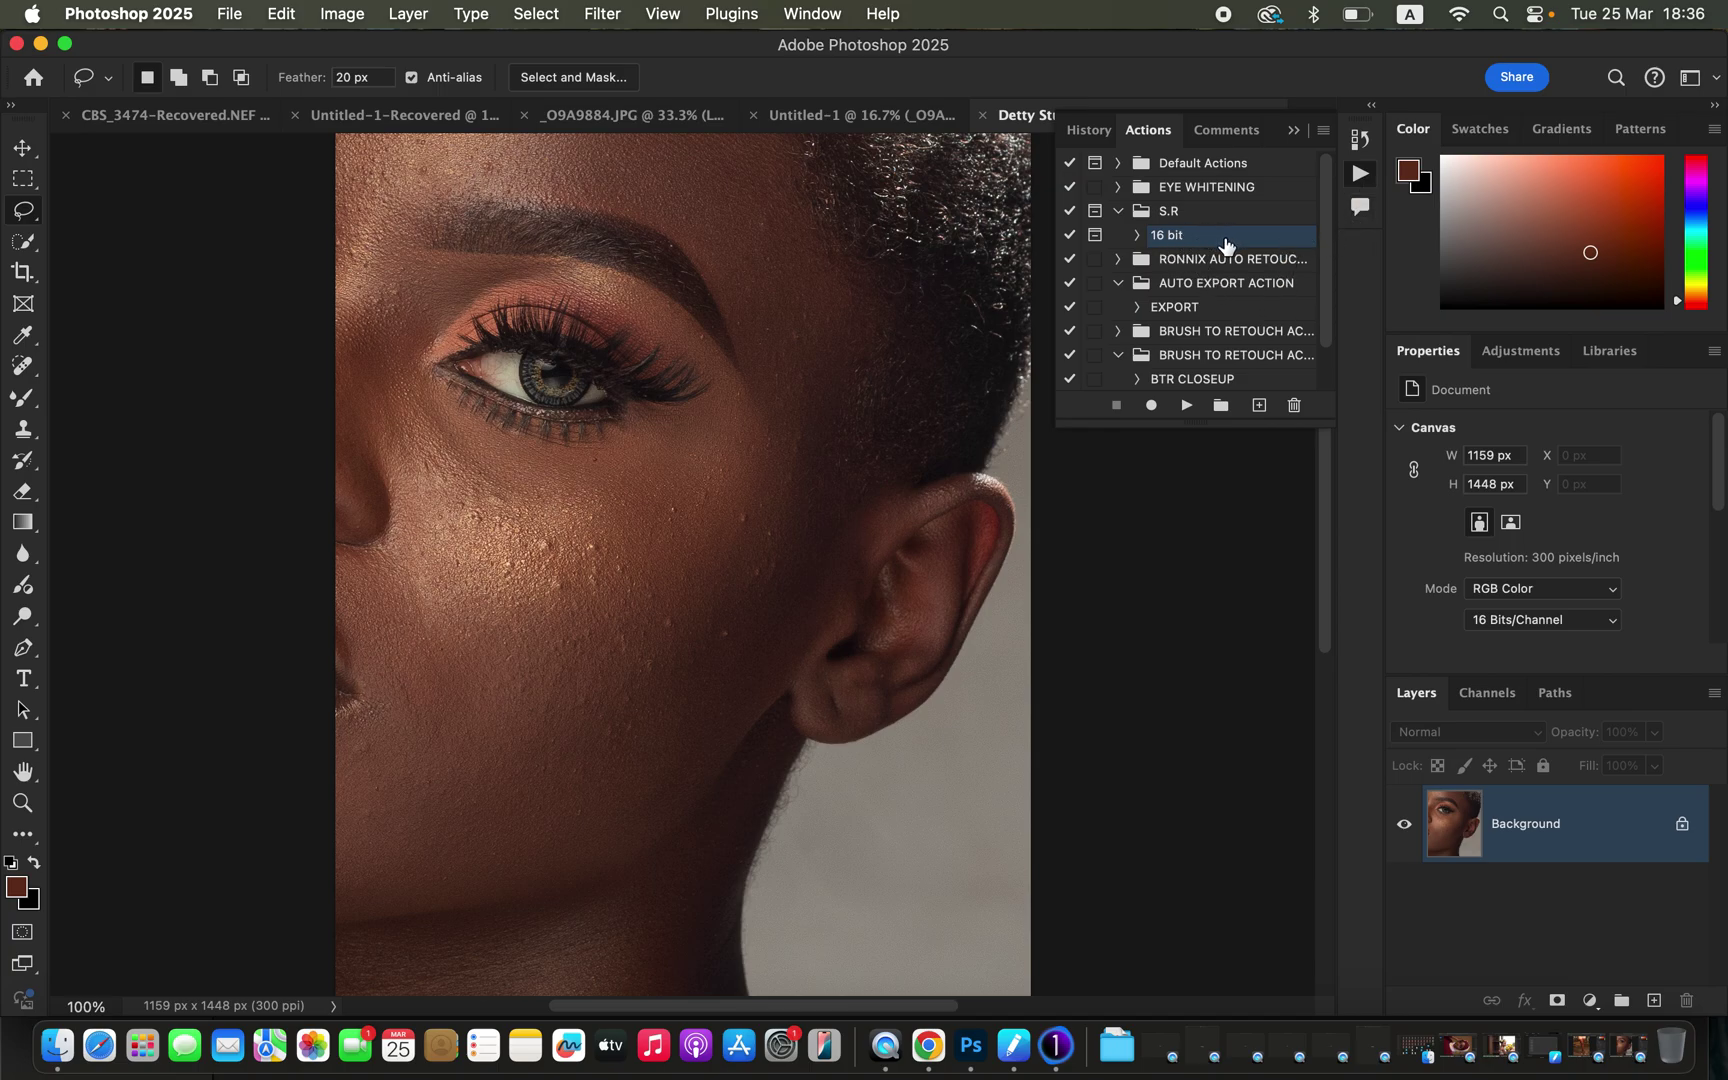
pyautogui.click(1187, 406)
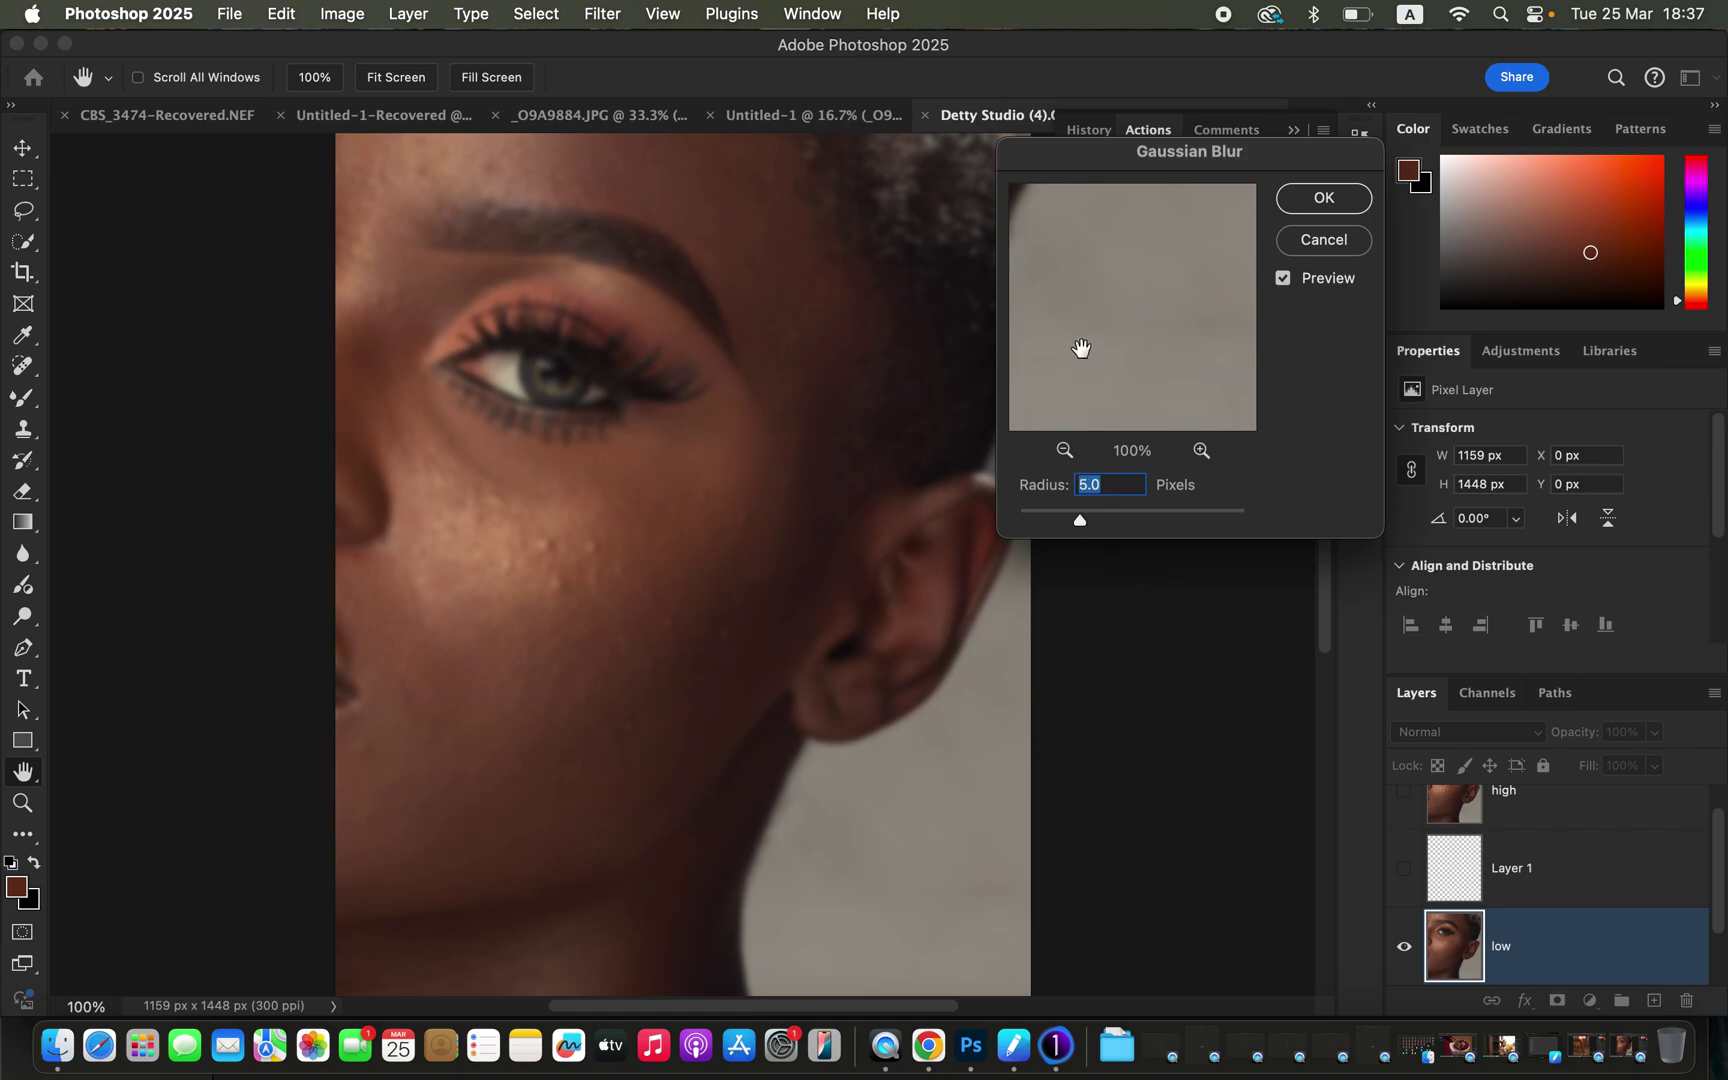
# Set the low layer's Gaussian Blur radius to 0.1 px and preview the cheek skin
pyautogui.moveTo(1160, 159); pyautogui.dragTo(1254, 146)
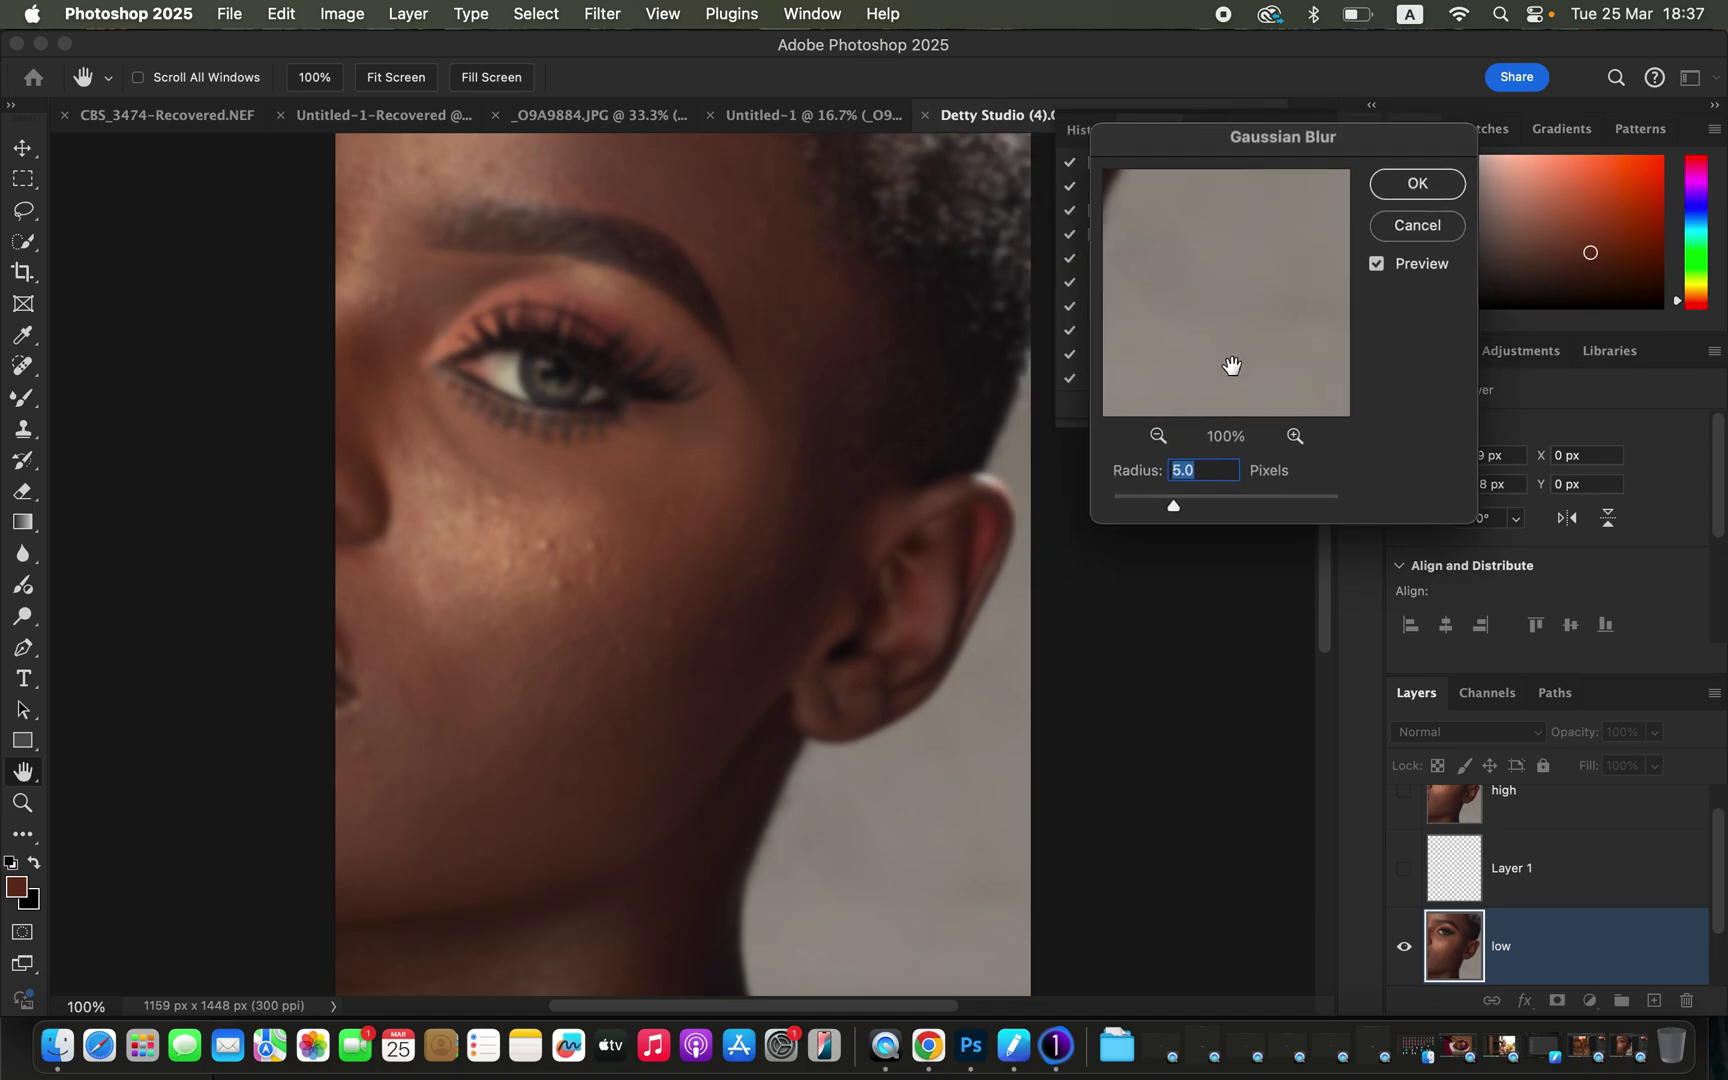
pyautogui.moveTo(1170, 506); pyautogui.dragTo(1028, 508)
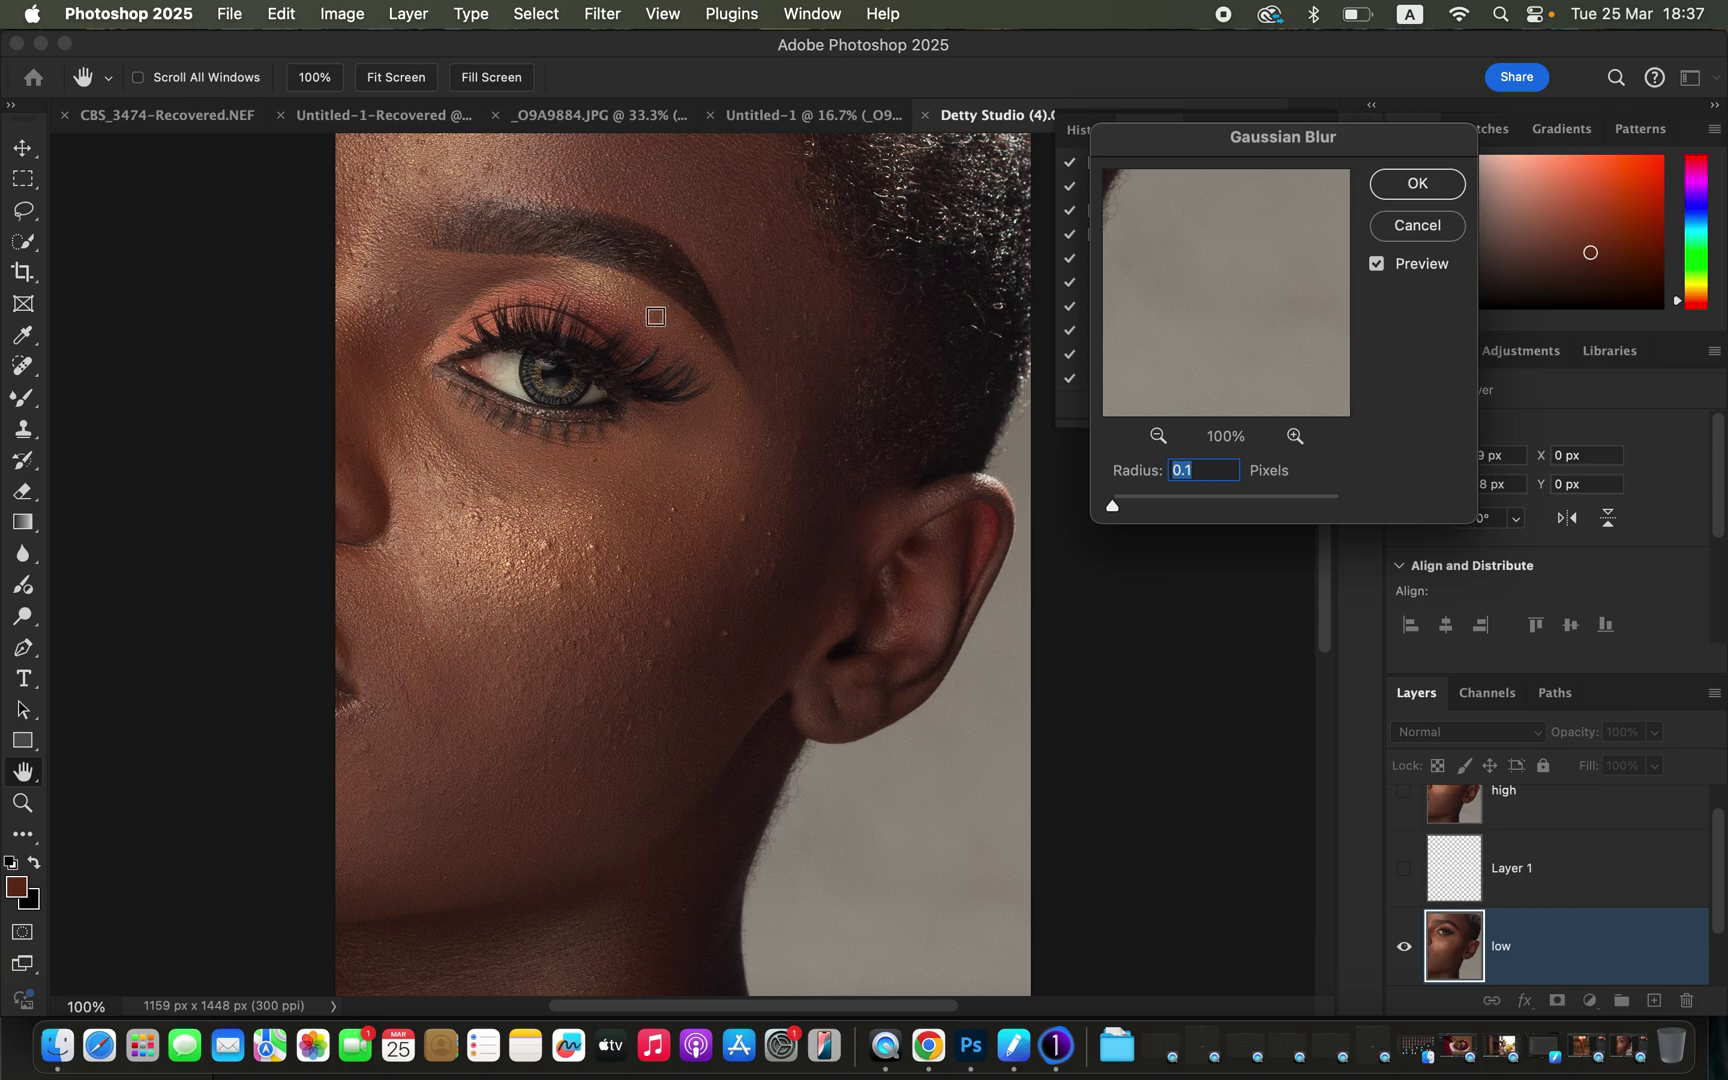
pyautogui.click(549, 561)
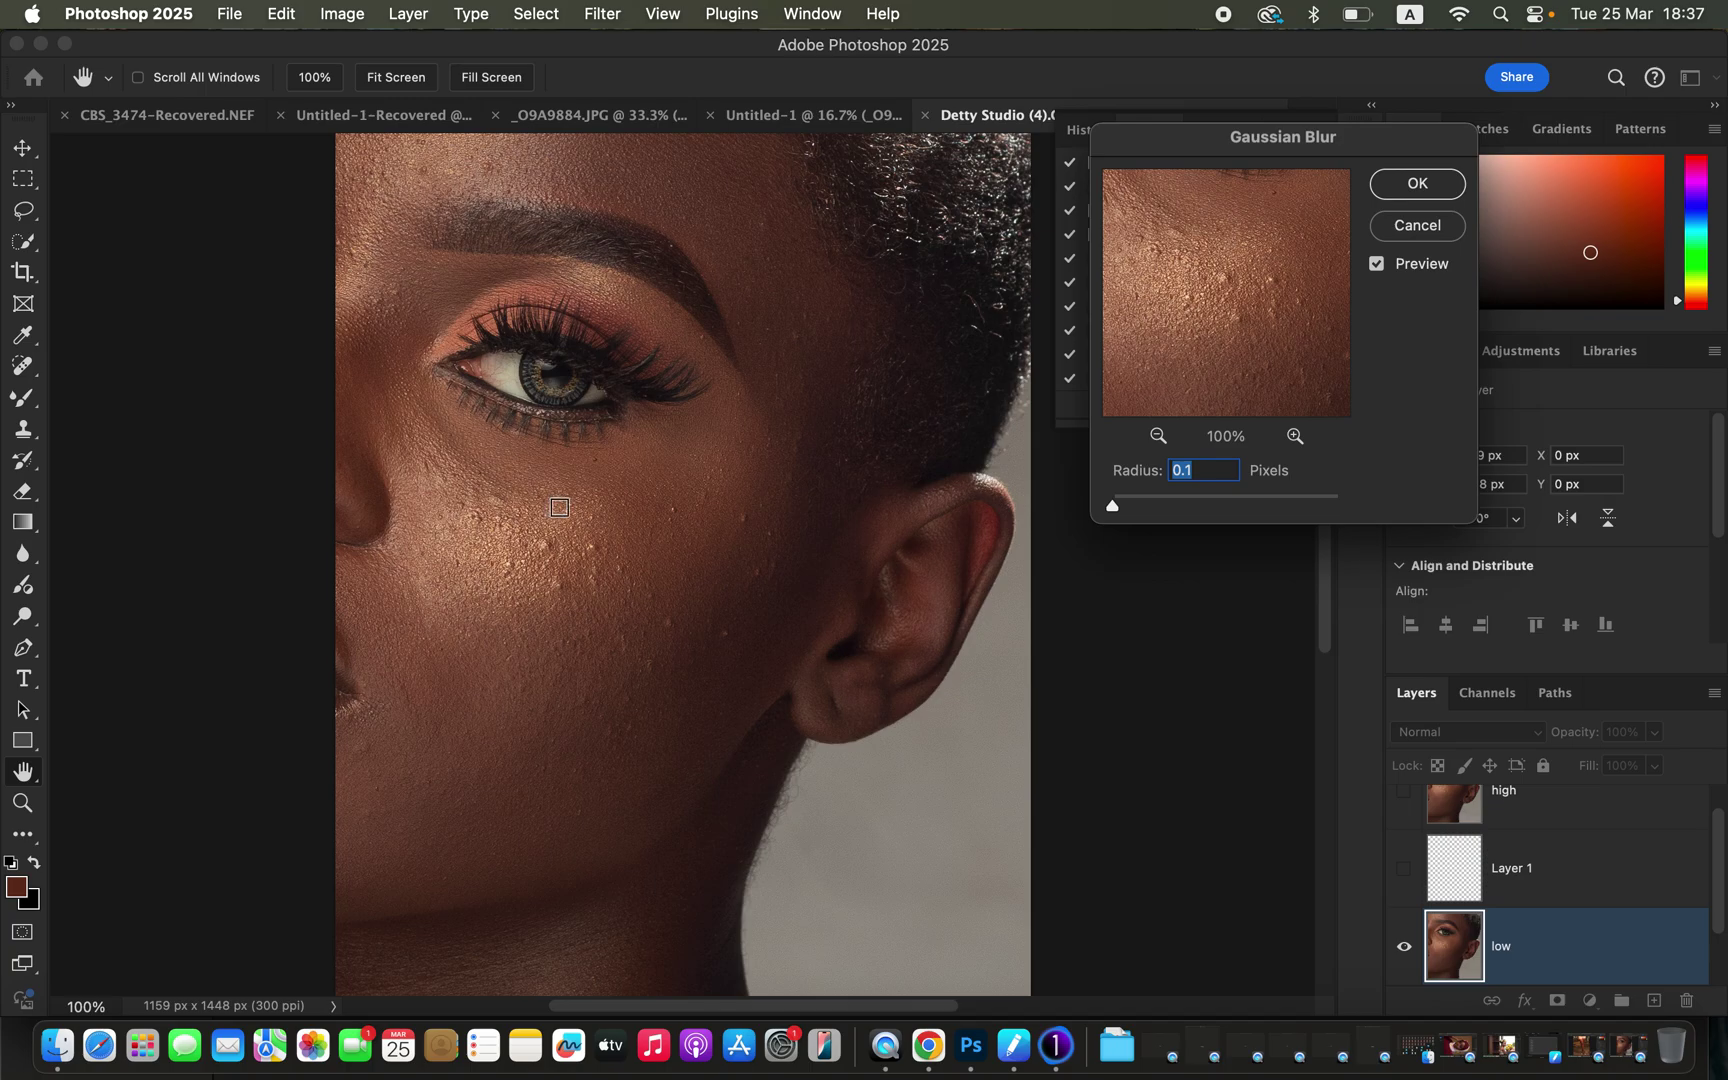
pyautogui.click(556, 558)
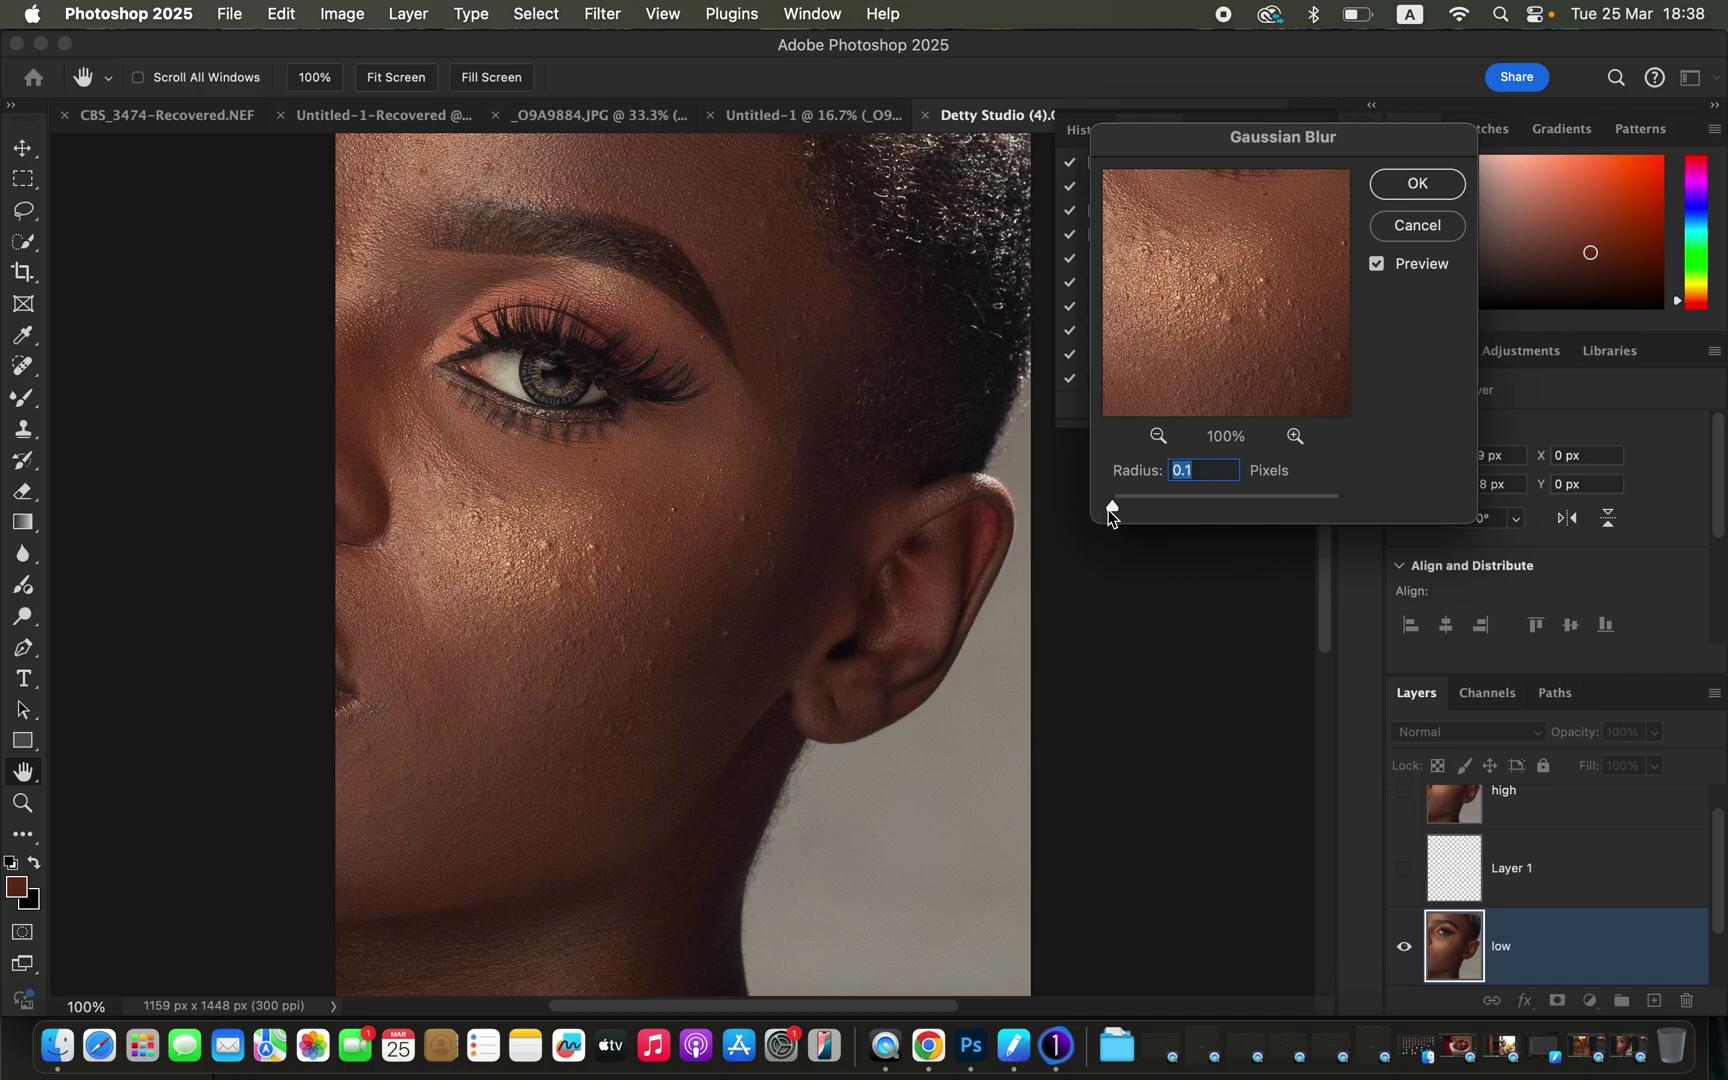
# Raise the Gaussian Blur radius to 7.0 px, preview the cheek, and apply it to the low layer
pyautogui.moveTo(1115, 512); pyautogui.dragTo(1128, 510)
pyautogui.click(1128, 509)
pyautogui.moveTo(1130, 511); pyautogui.dragTo(1188, 504)
pyautogui.moveTo(1227, 324); pyautogui.dragTo(1205, 345)
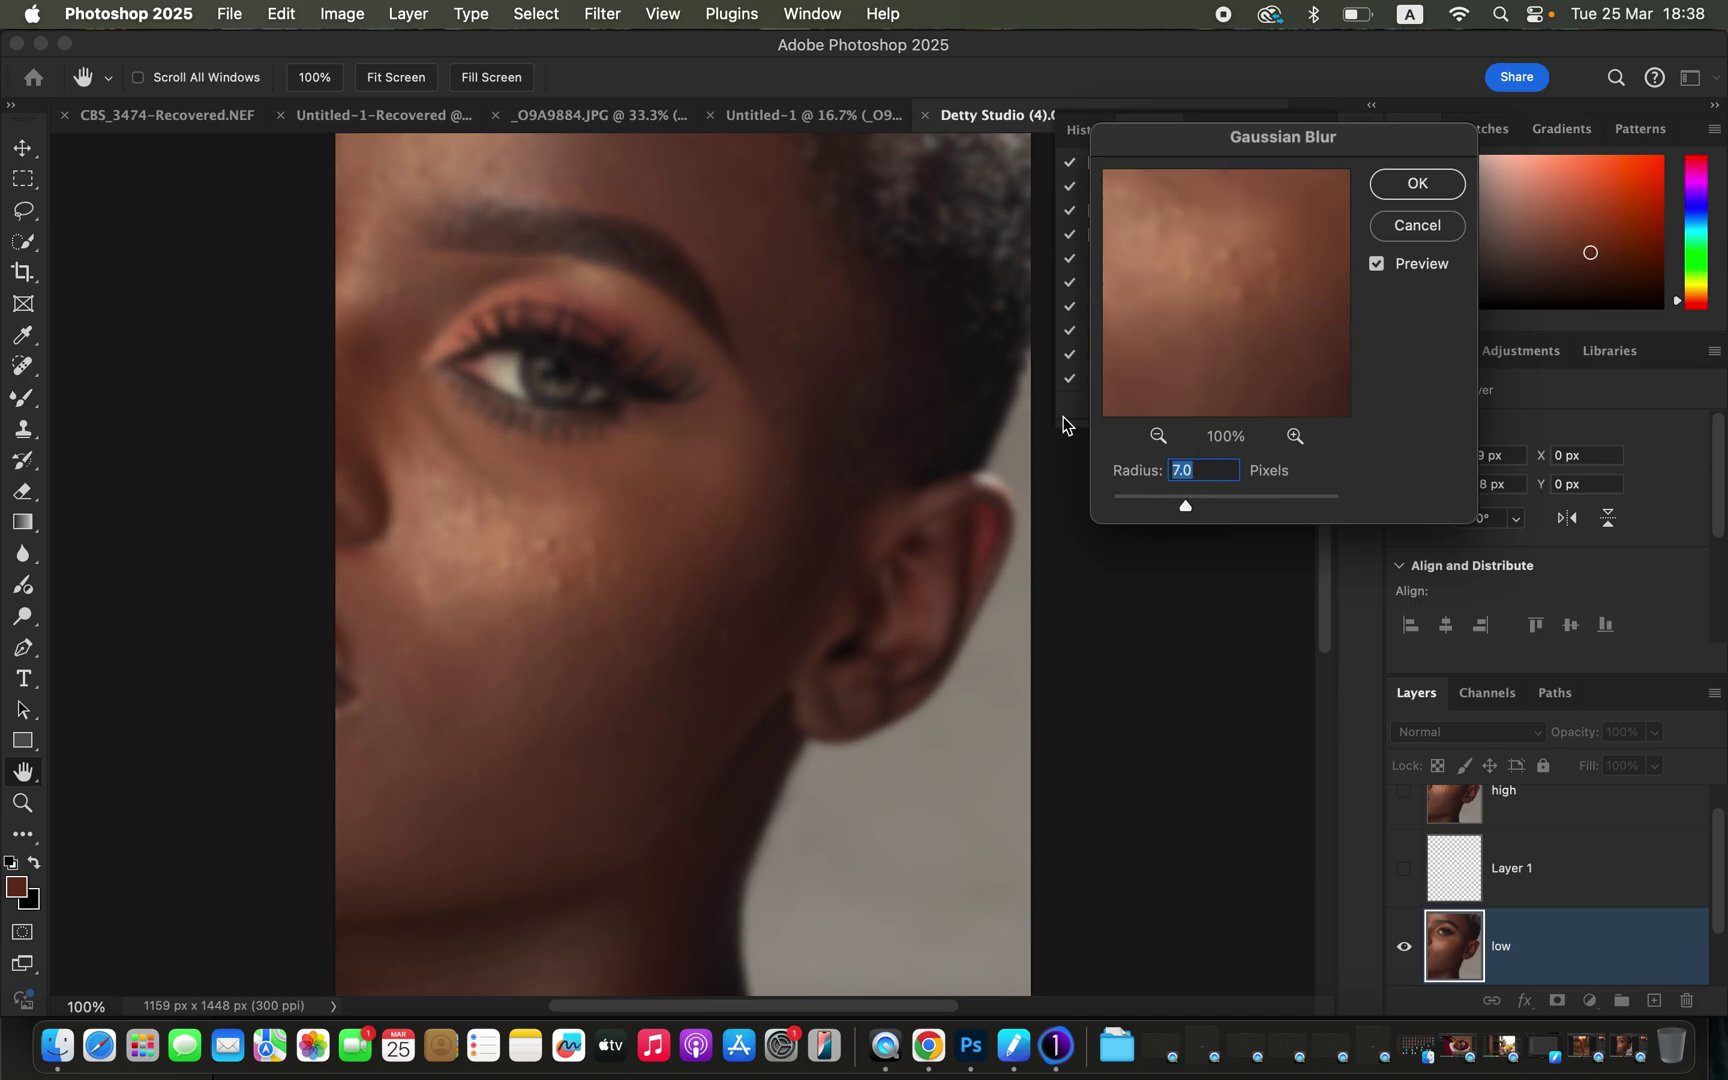
pyautogui.click(567, 563)
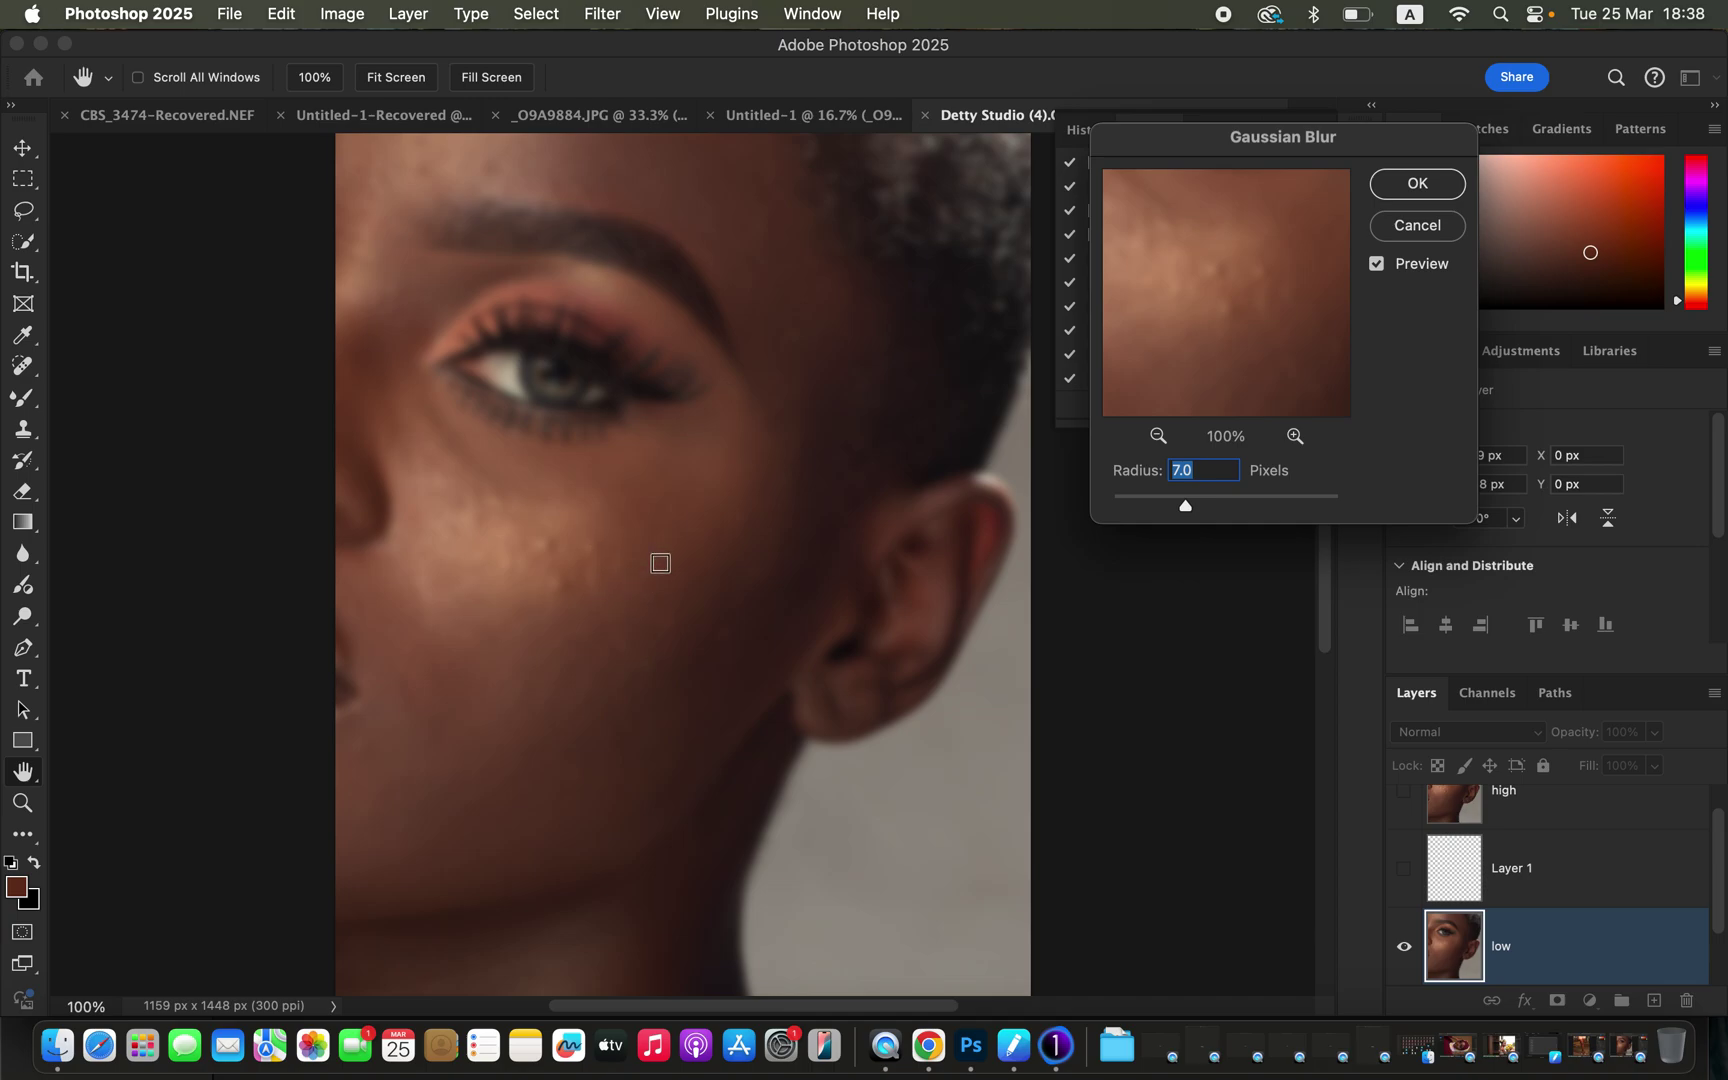
pyautogui.click(1416, 185)
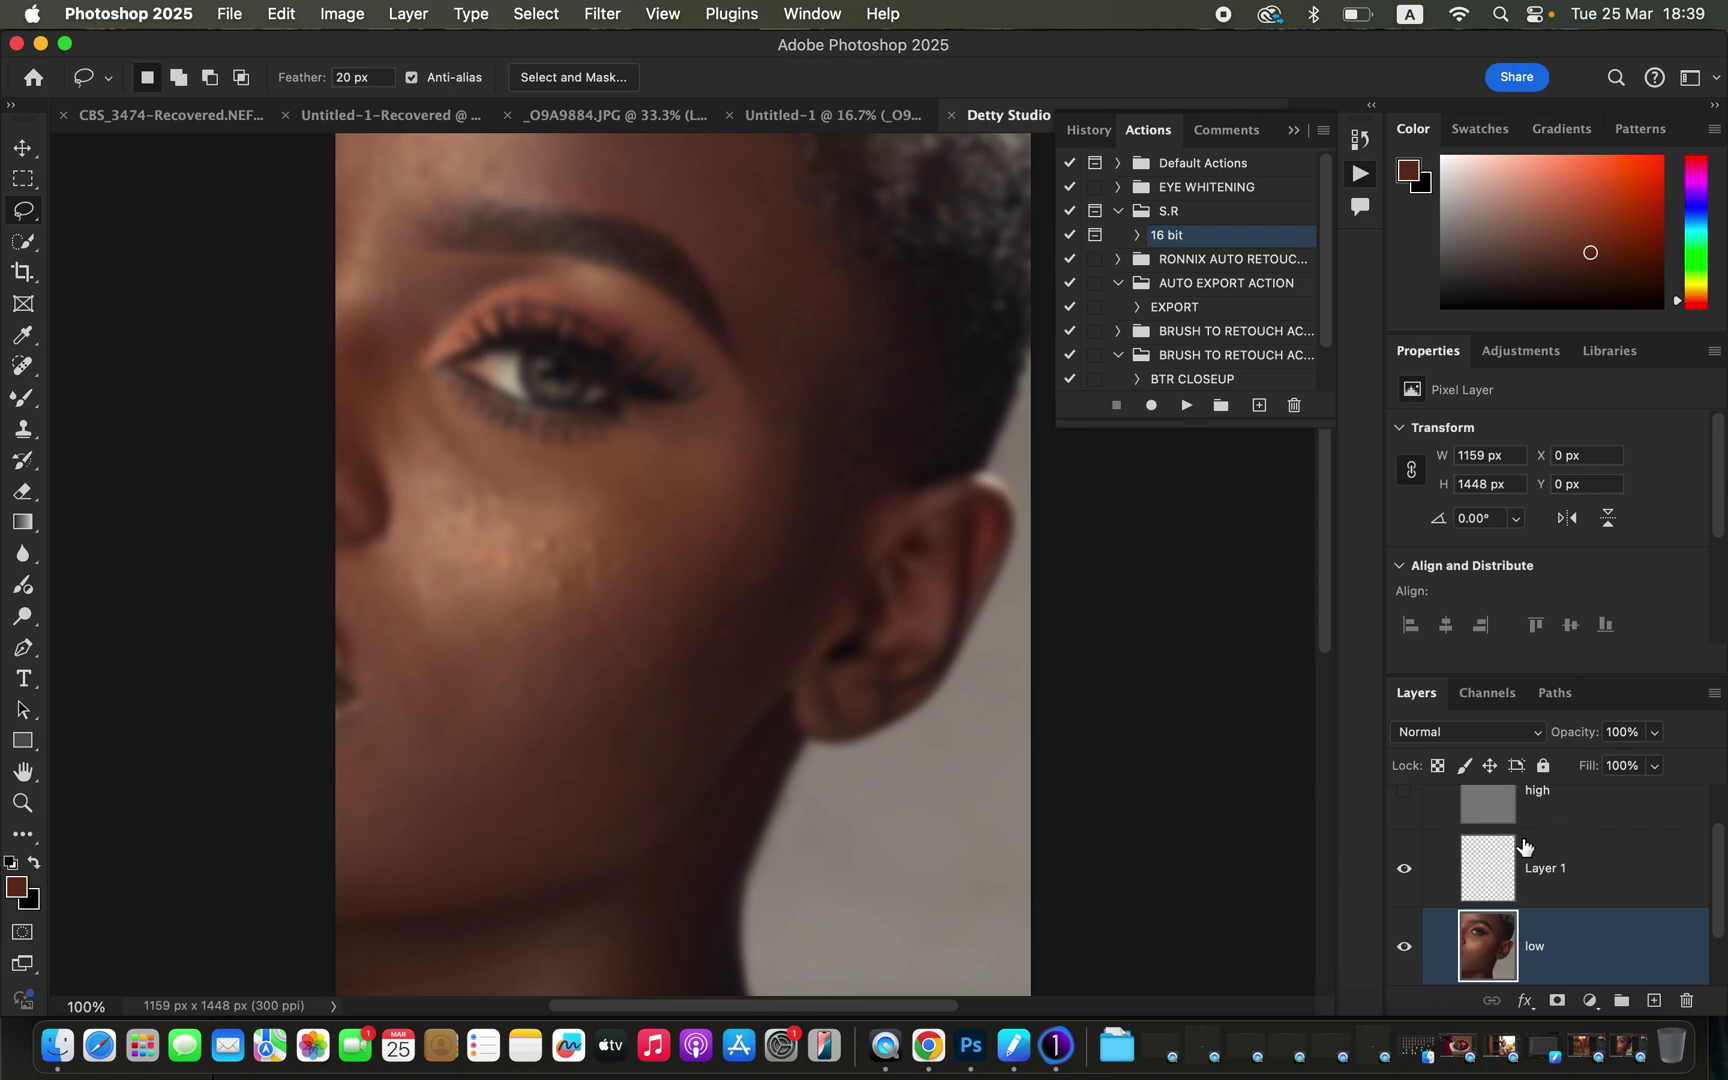
# Show the high layer again, switch to the Mixer Brush, and load a clean brush
pyautogui.click(1408, 806)
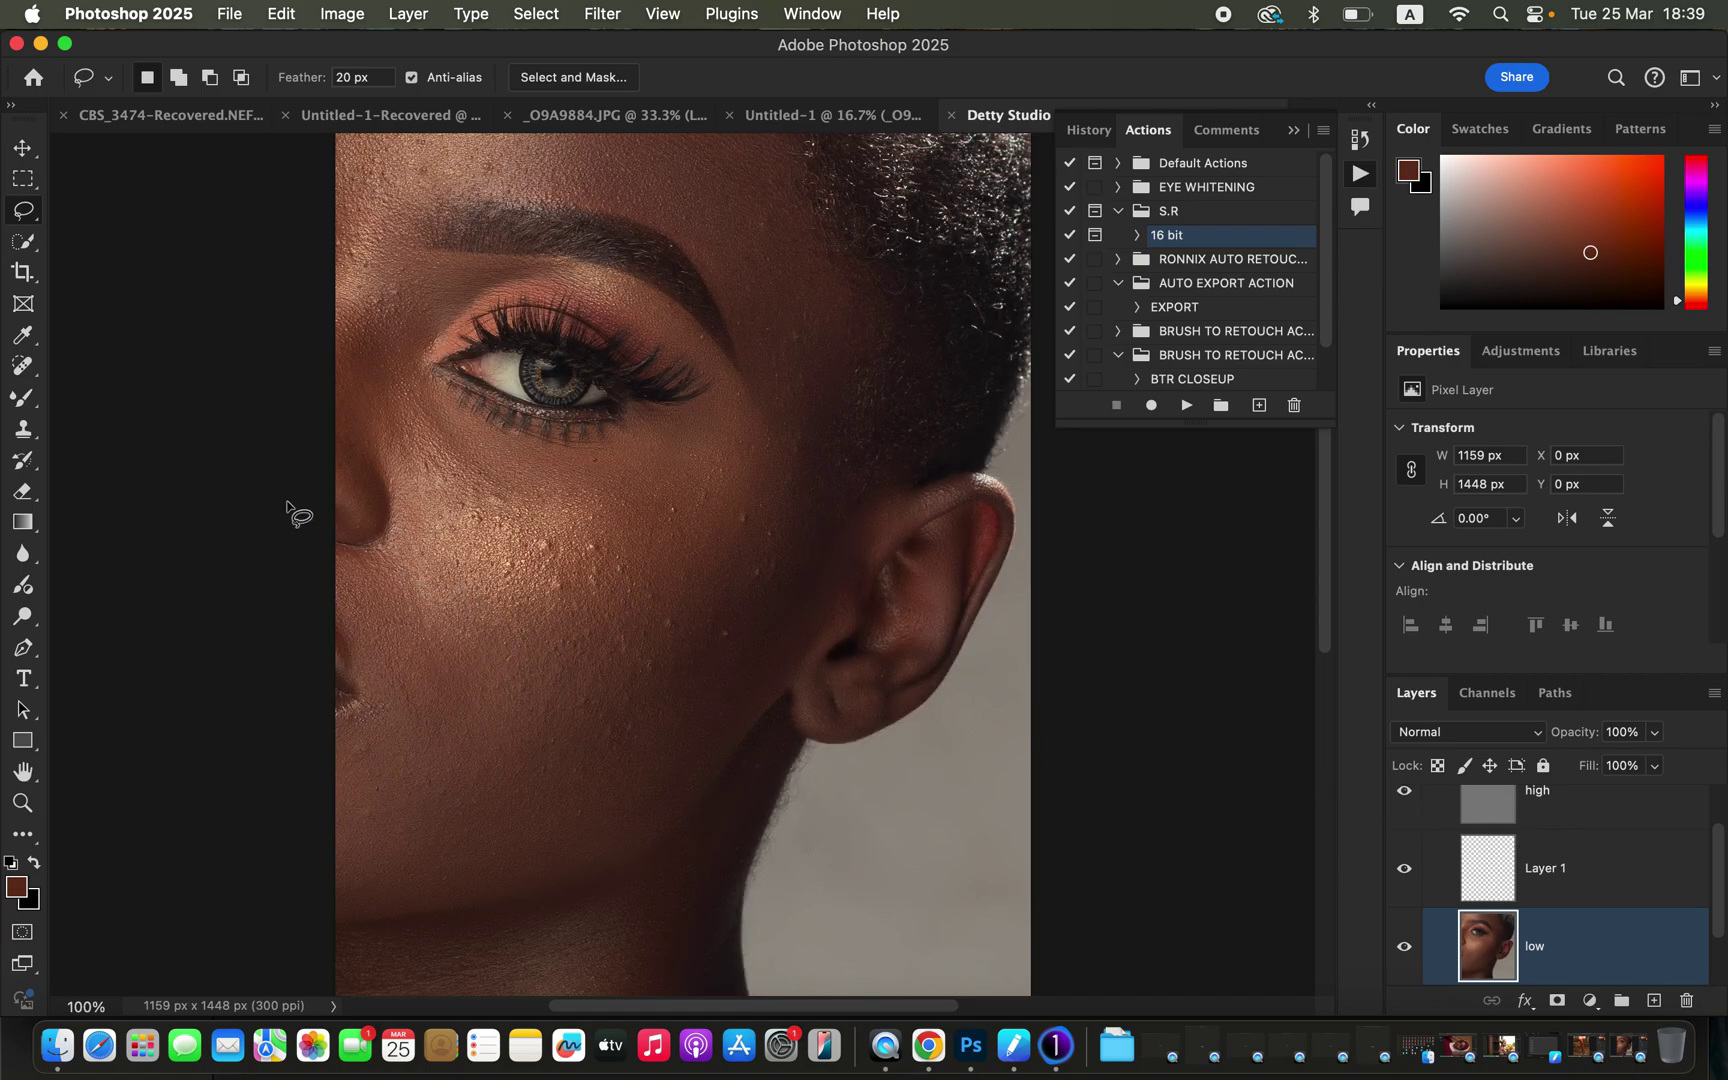
pyautogui.moveTo(33, 393)
pyautogui.mouseDown()
pyautogui.moveTo(80, 401)
pyautogui.moveTo(148, 459)
pyautogui.mouseUp()
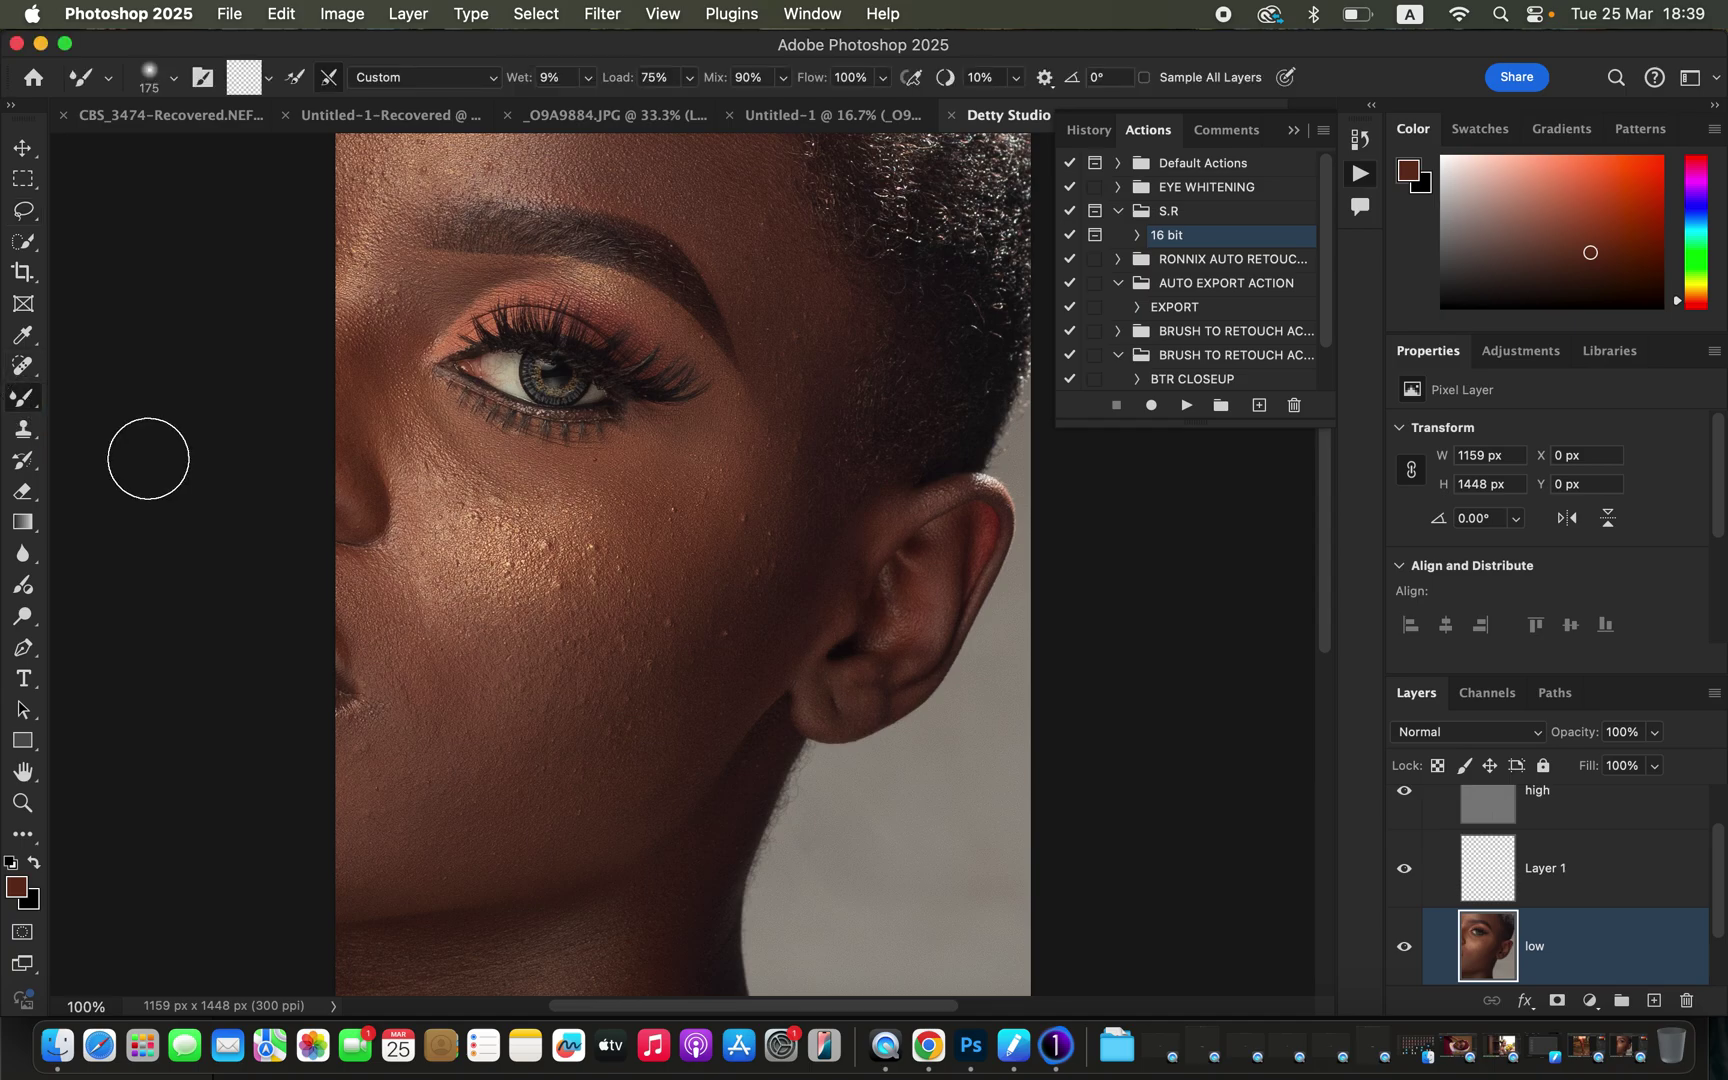
pyautogui.click(267, 79)
pyautogui.click(277, 132)
# Hide the high layer, zoom out, set the mixer brush to 175, and blend the cheek tones
pyautogui.click(1405, 804)
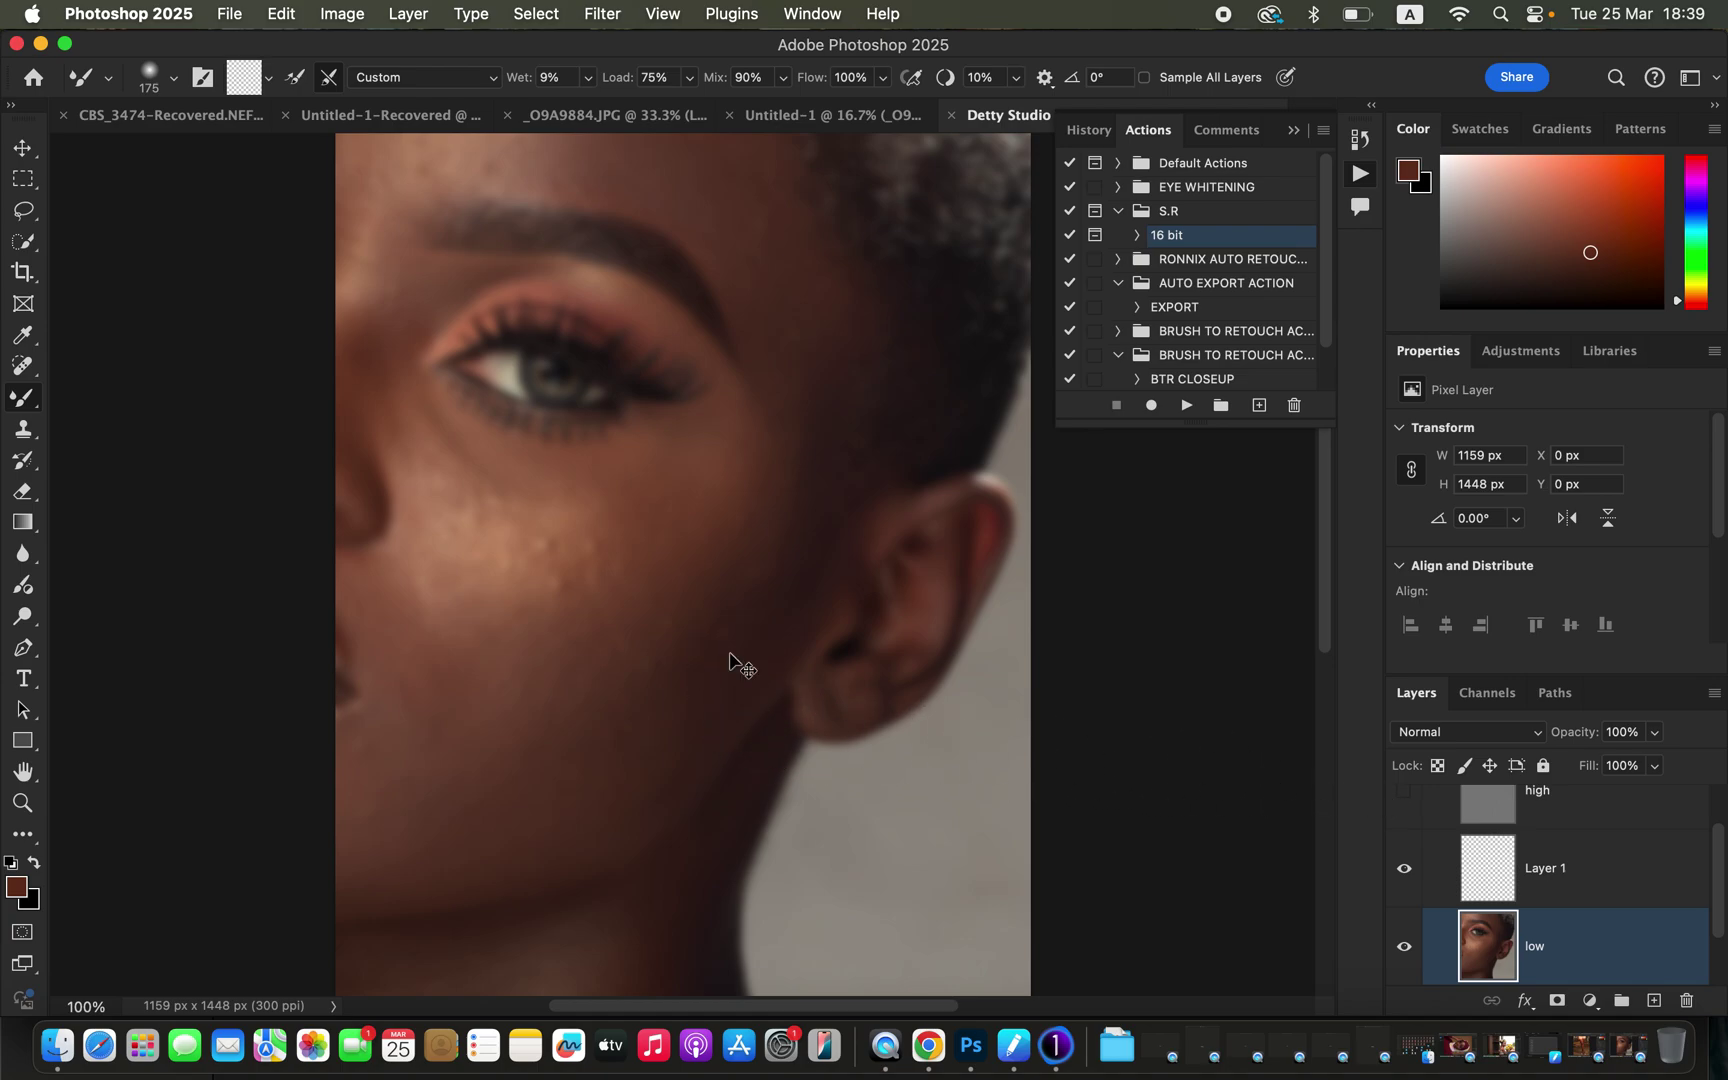
pyautogui.press('super+minus')
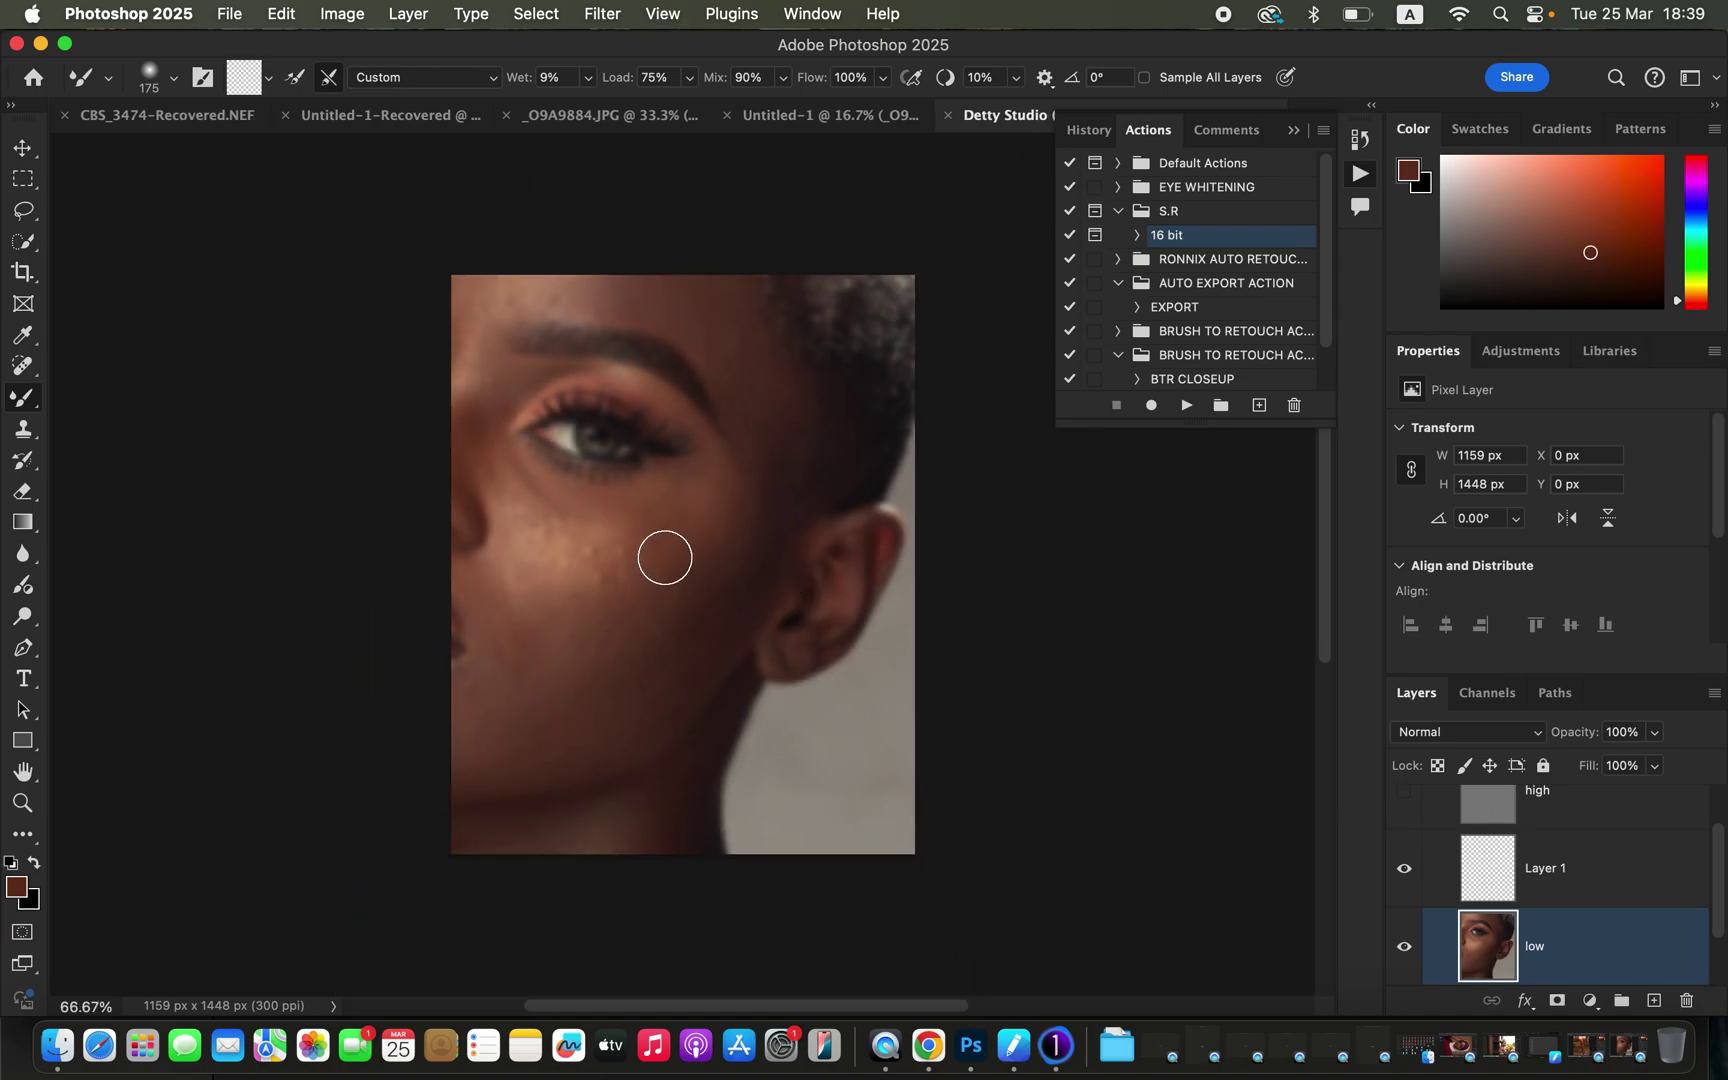
pyautogui.press(']')
pyautogui.press(']')
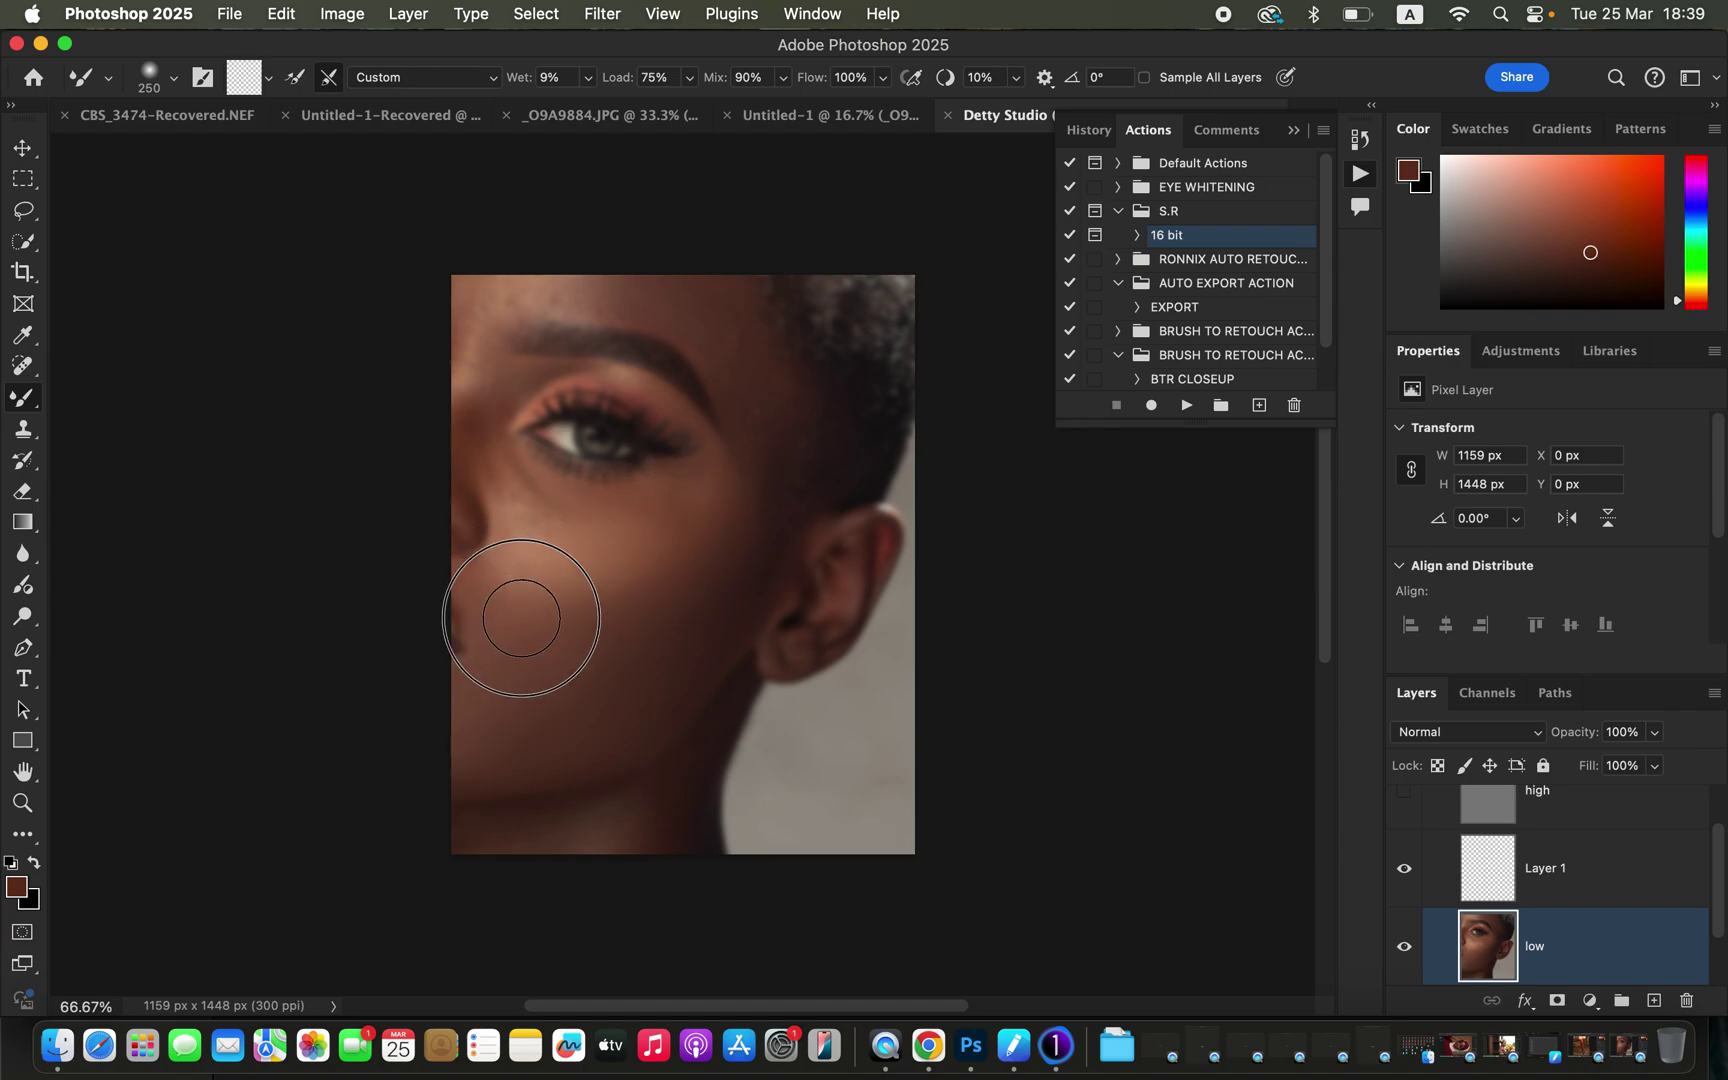
pyautogui.press('[')
pyautogui.press('[')
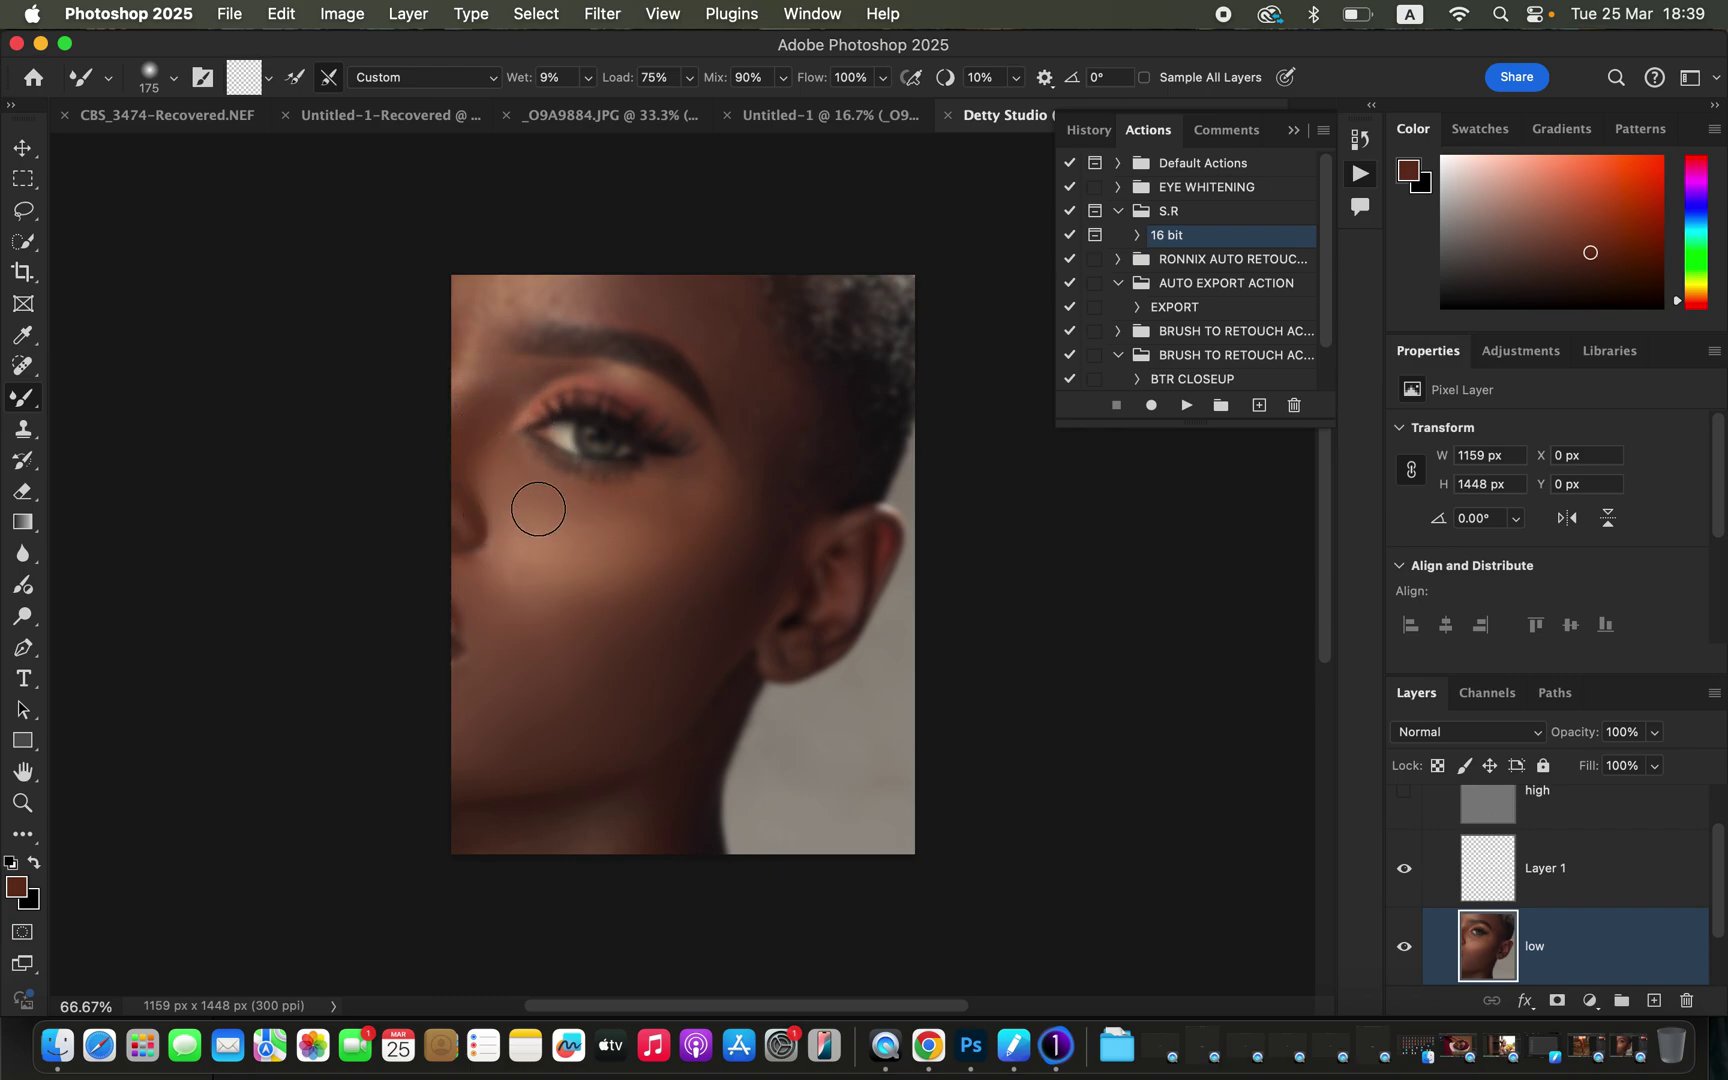
pyautogui.moveTo(599, 547)
pyautogui.mouseDown()
pyautogui.moveTo(647, 552)
pyautogui.moveTo(640, 522)
pyautogui.moveTo(698, 513)
pyautogui.moveTo(660, 571)
pyautogui.moveTo(582, 610)
pyautogui.moveTo(528, 613)
pyautogui.moveTo(481, 585)
pyautogui.moveTo(535, 617)
pyautogui.moveTo(588, 702)
pyautogui.moveTo(636, 708)
pyautogui.moveTo(692, 641)
pyautogui.moveTo(769, 462)
pyautogui.moveTo(751, 456)
pyautogui.moveTo(736, 338)
pyautogui.moveTo(700, 315)
pyautogui.moveTo(703, 296)
pyautogui.moveTo(745, 329)
pyautogui.moveTo(528, 294)
pyautogui.moveTo(548, 294)
pyautogui.moveTo(668, 555)
pyautogui.moveTo(534, 607)
pyautogui.moveTo(552, 658)
pyautogui.moveTo(629, 666)
pyautogui.moveTo(629, 706)
pyautogui.moveTo(655, 728)
pyautogui.moveTo(698, 656)
pyautogui.mouseUp()
# Show the high layer and toggle Group 1's visibility to compare the retouched skin
pyautogui.click(1403, 793)
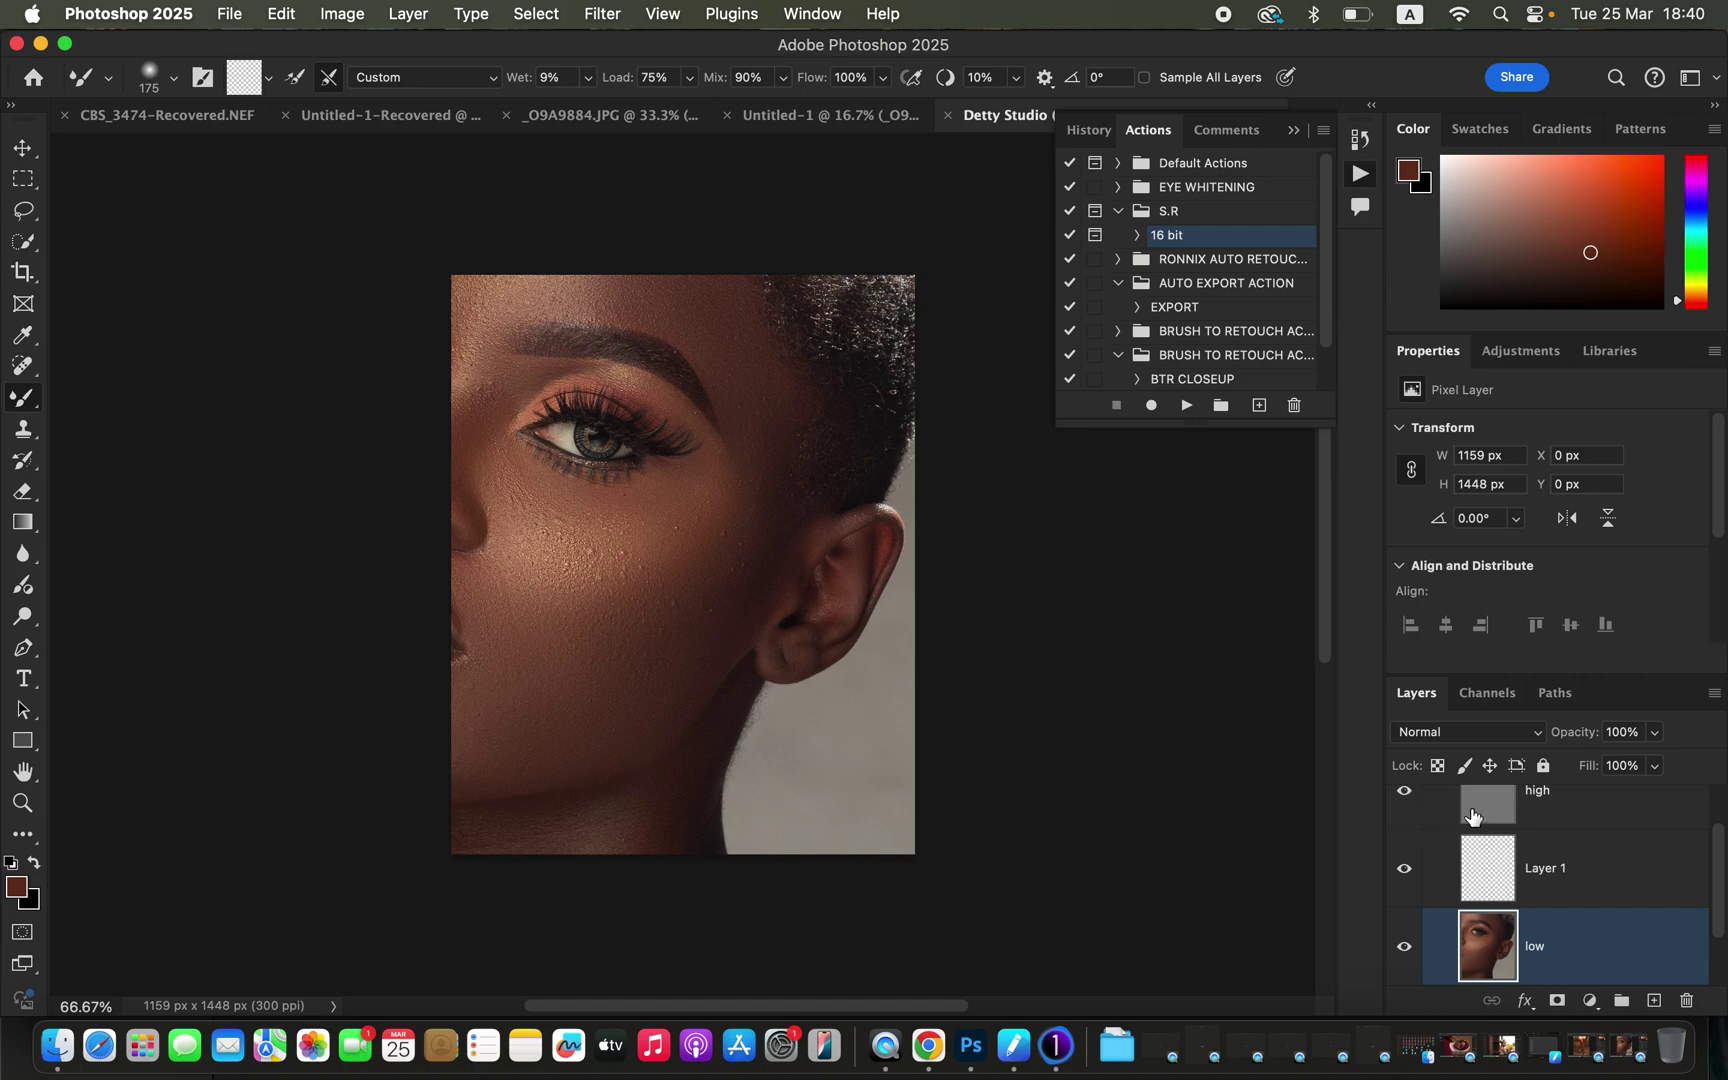
pyautogui.moveTo(1718, 868); pyautogui.dragTo(1720, 805)
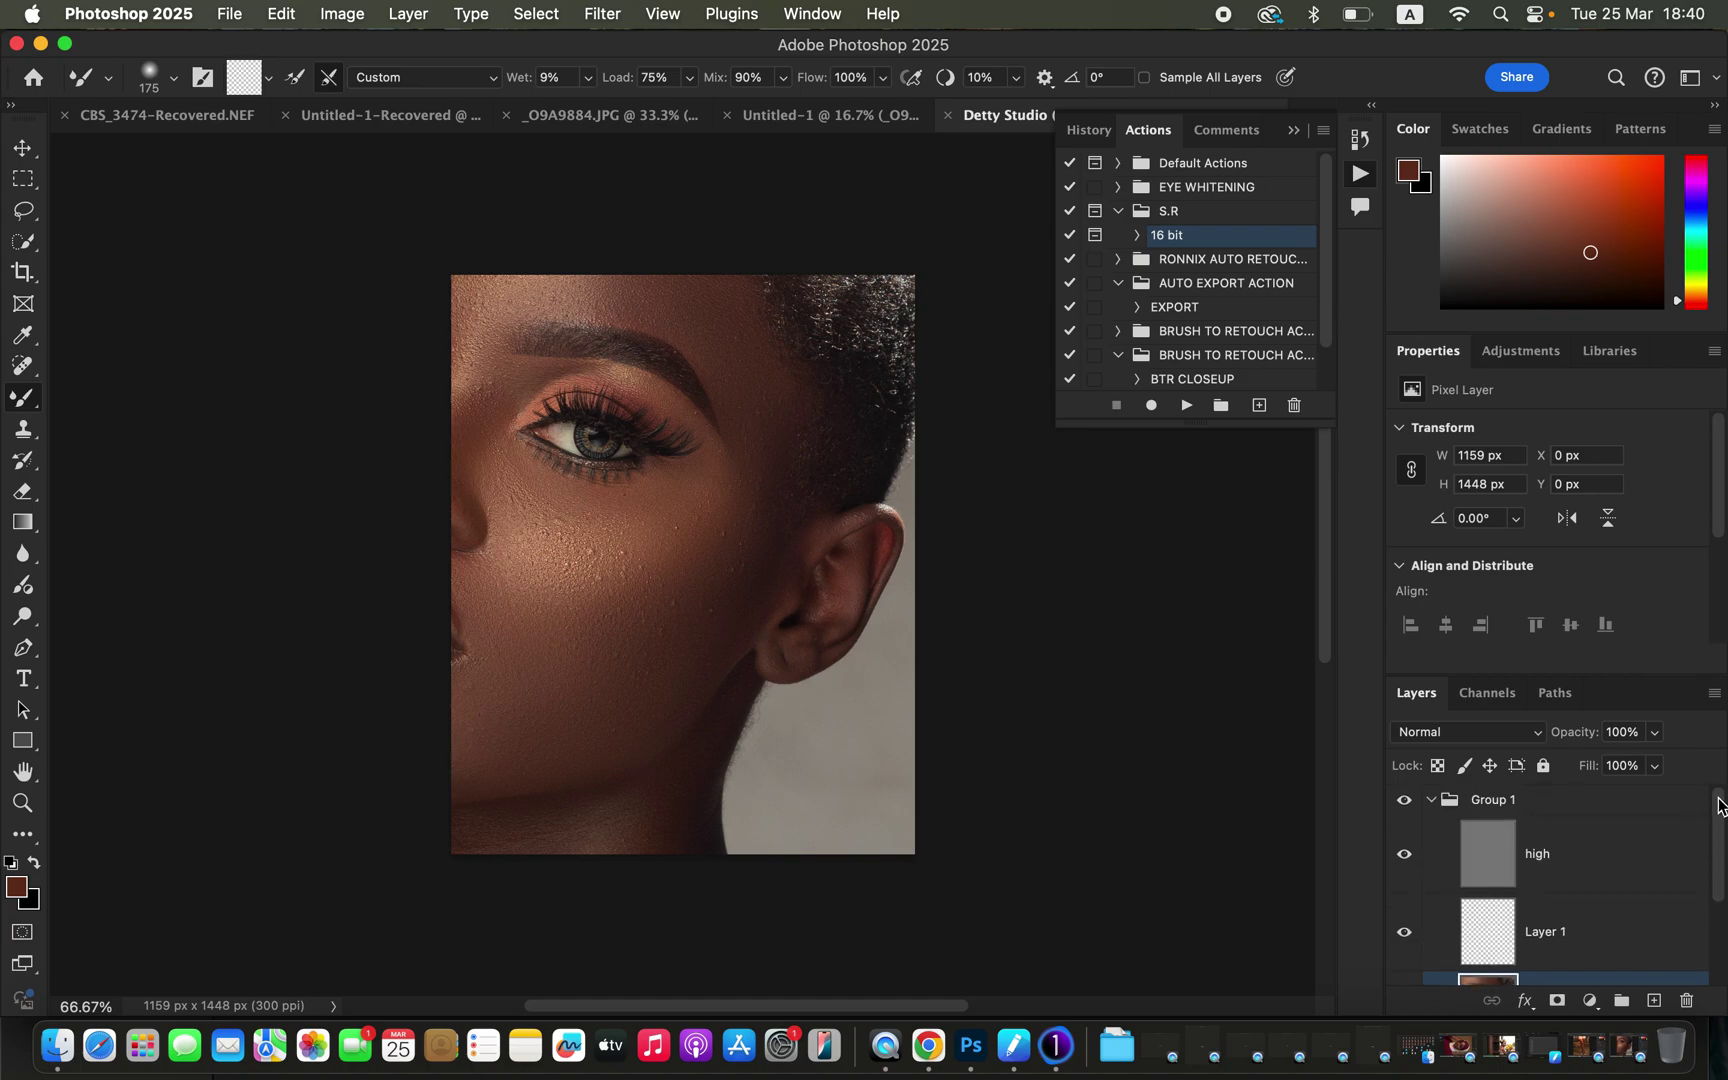
pyautogui.click(1405, 806)
pyautogui.click(1405, 806)
pyautogui.click(1406, 806)
pyautogui.click(1407, 807)
pyautogui.click(1406, 806)
pyautogui.click(1406, 805)
# At 100% zoom, compare the cheek before and after, then pick Clone Stamp on the high layer
pyautogui.press('super+1')
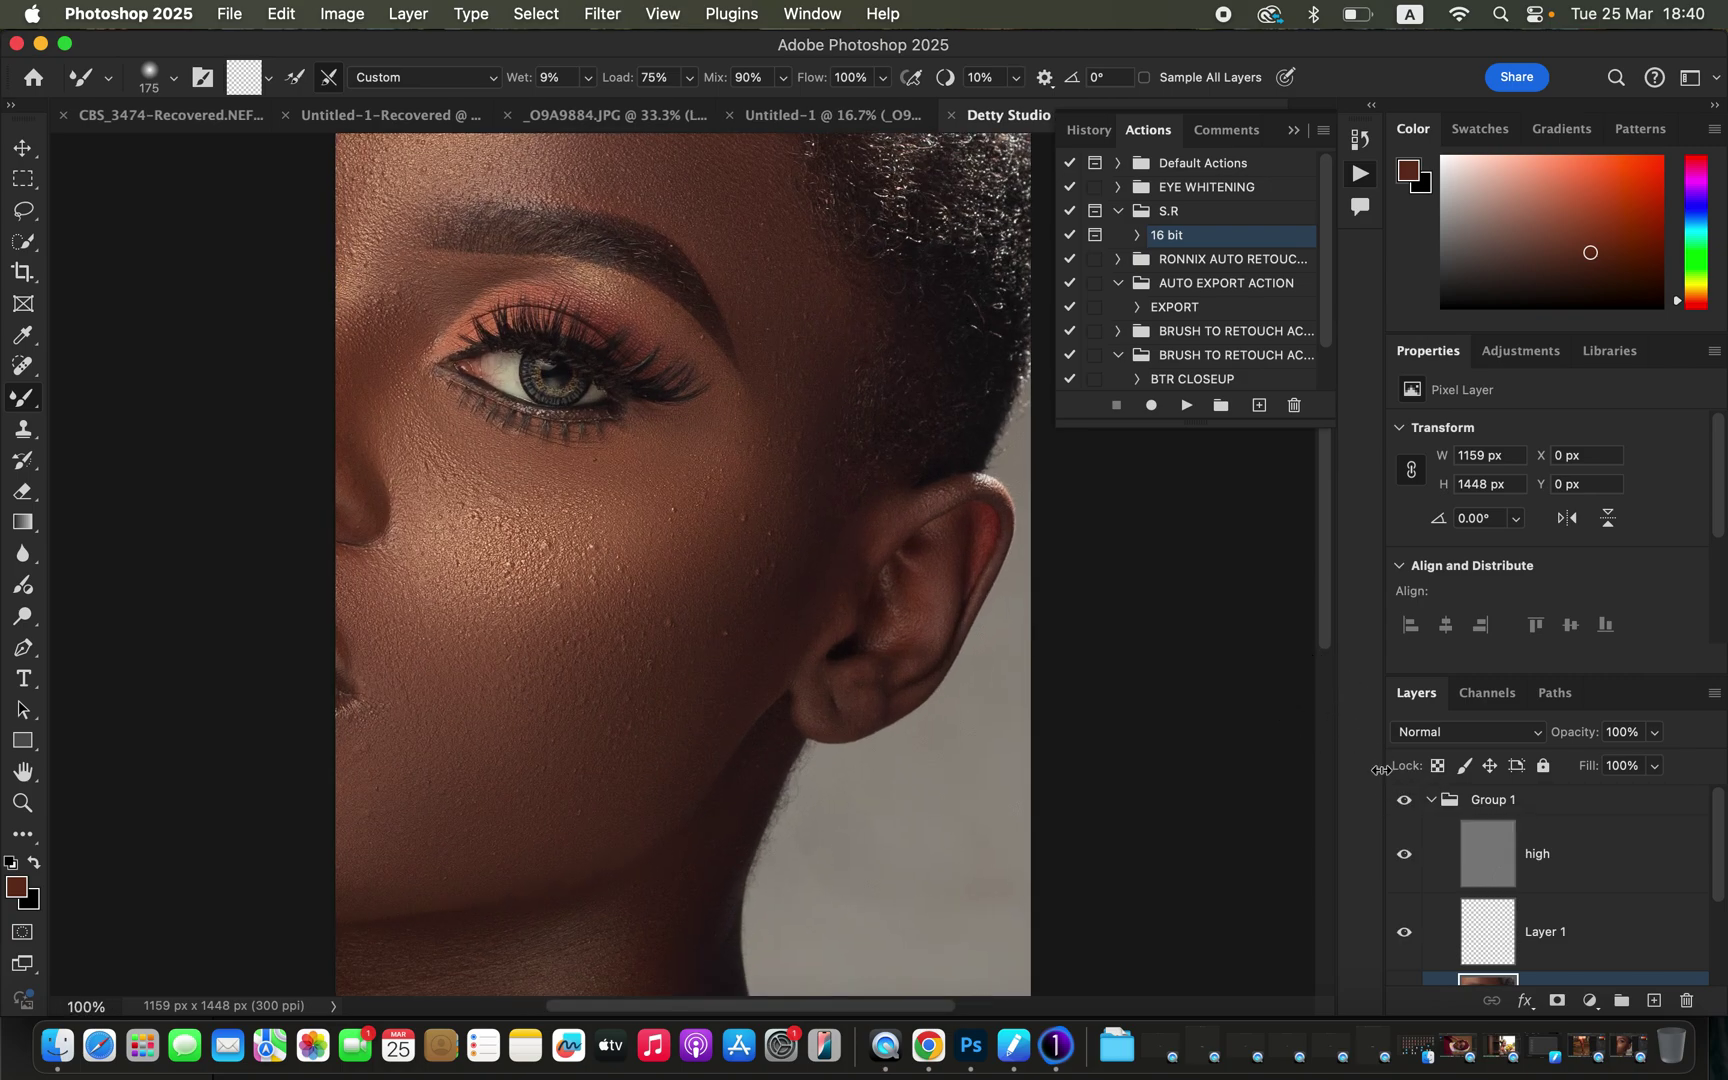
pyautogui.click(1406, 806)
pyautogui.click(1406, 806)
pyautogui.click(1406, 806)
pyautogui.click(1406, 806)
pyautogui.click(1589, 875)
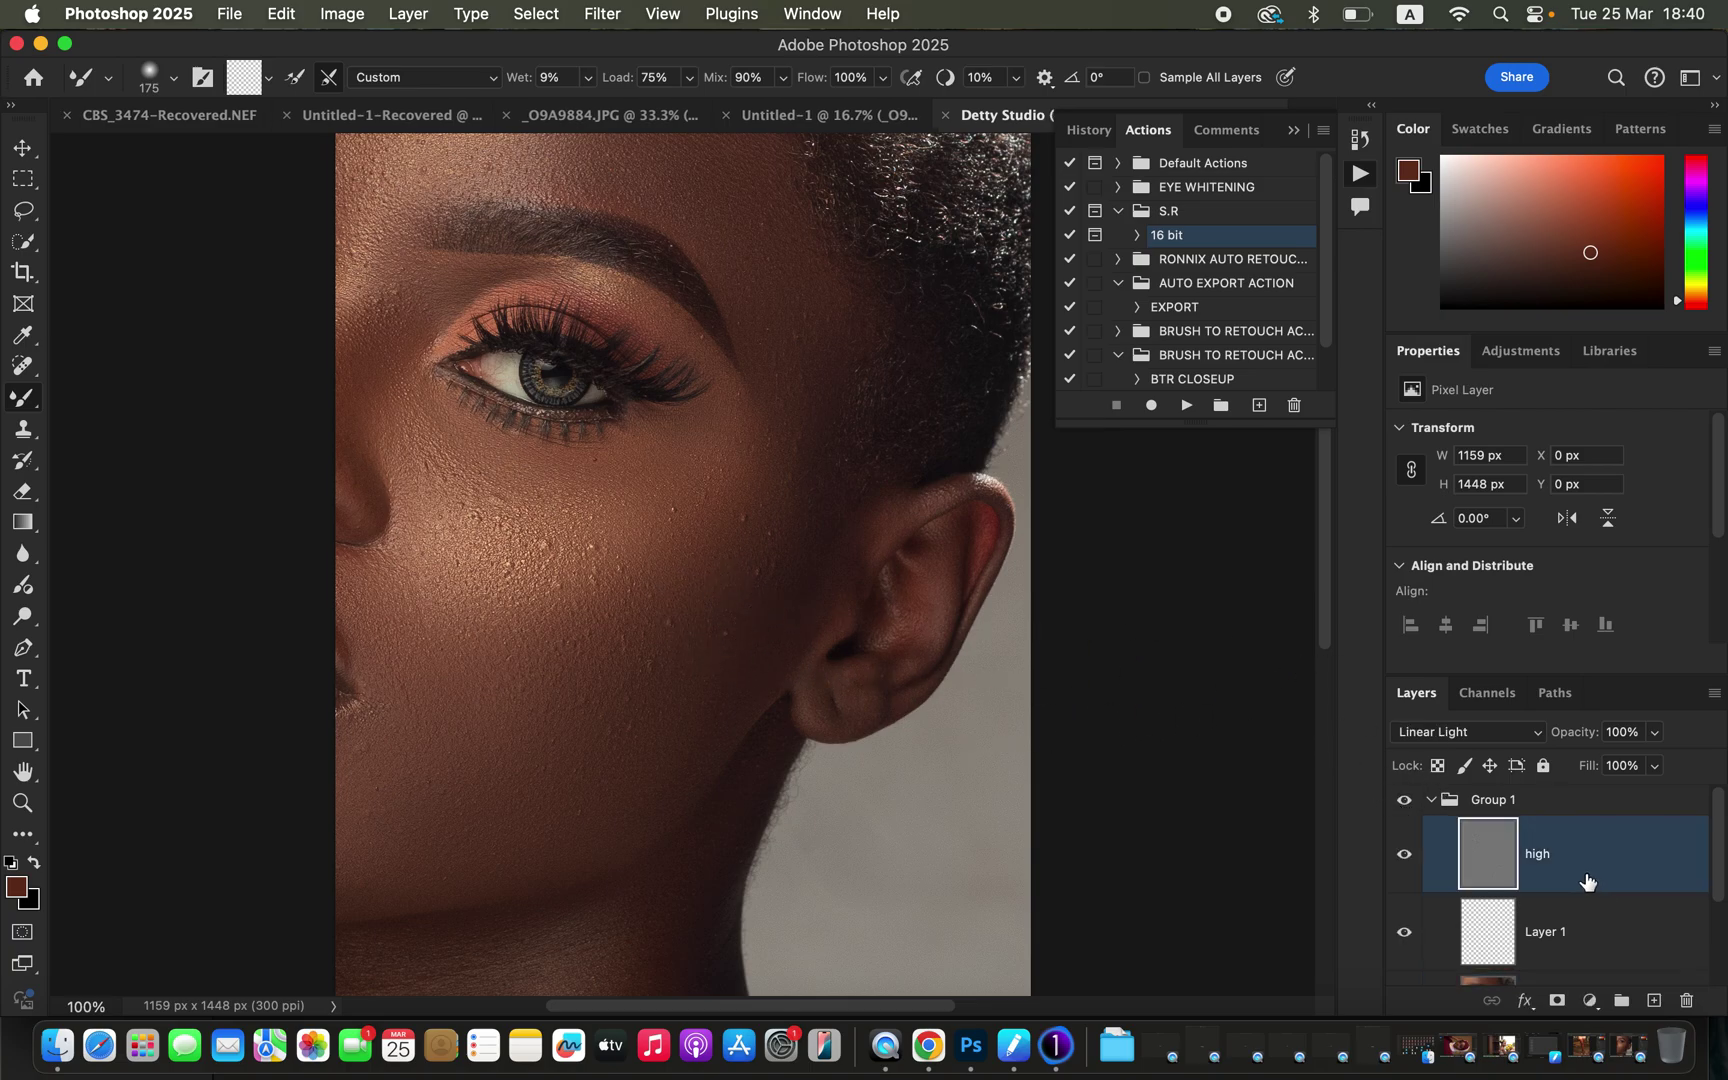
pyautogui.click(24, 430)
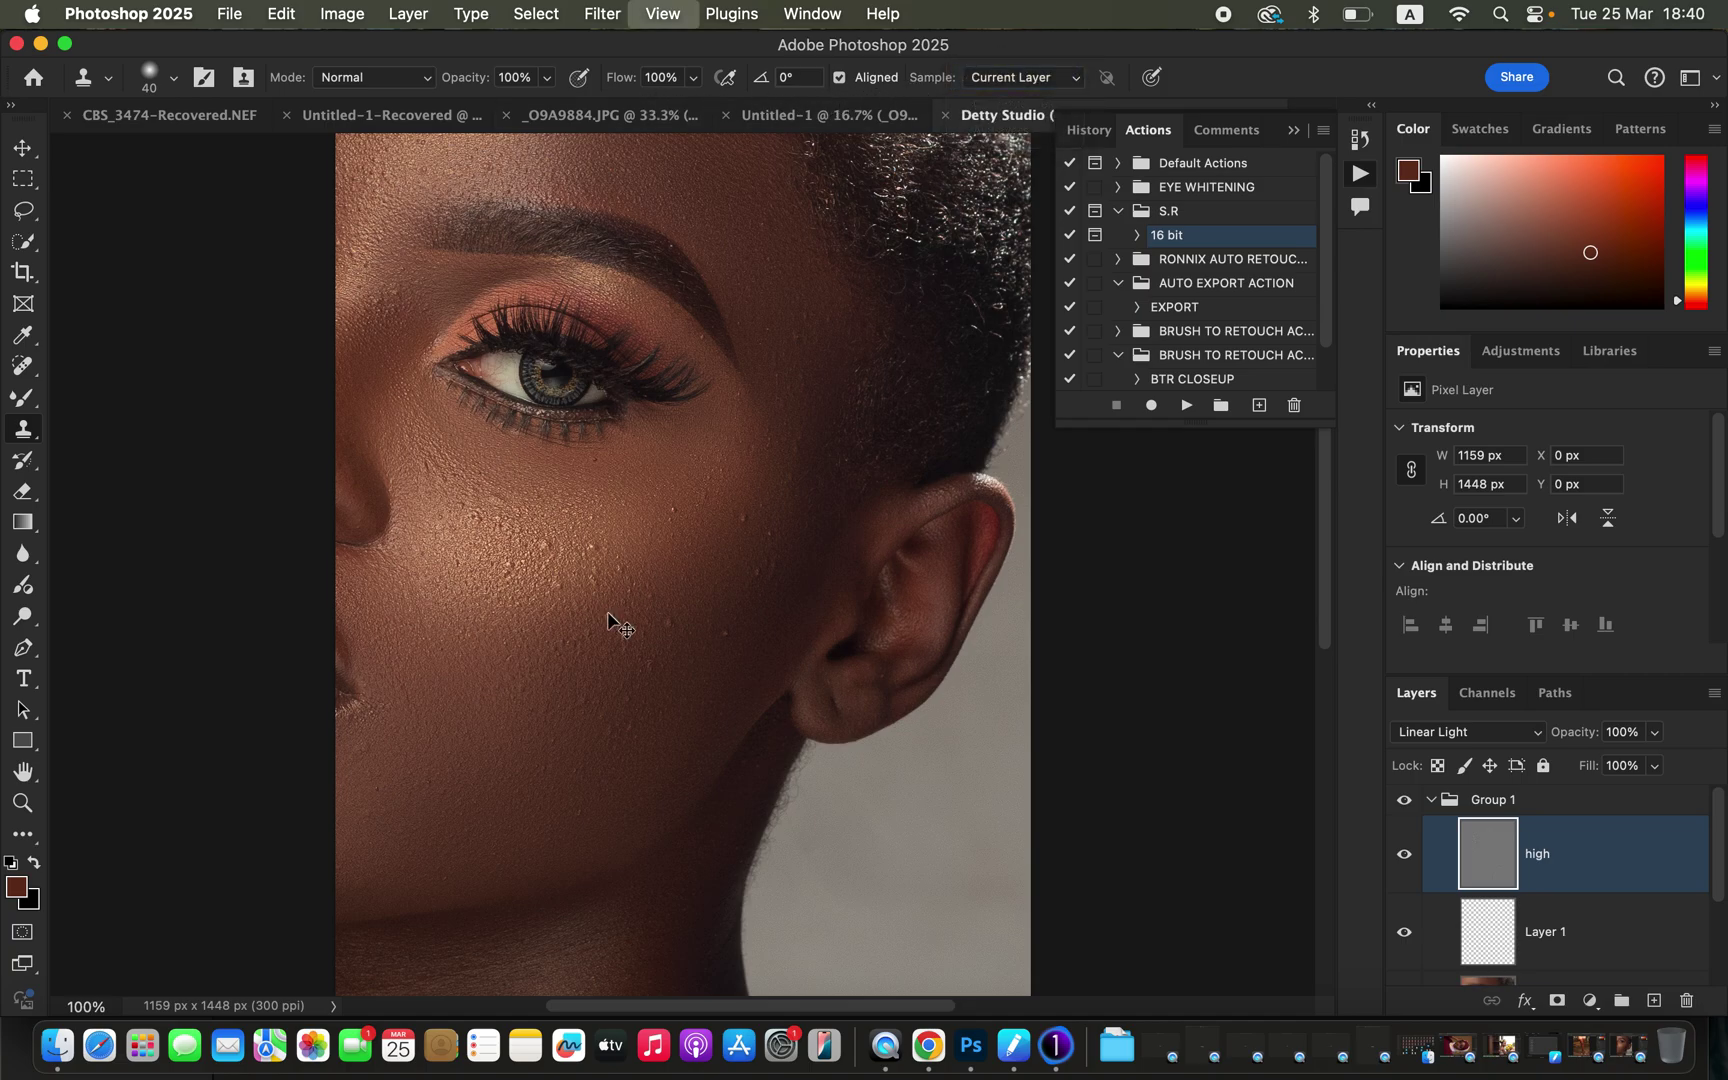
# At 300% zoom, sample clean skin and clone away five small cheek blemishes
pyautogui.press('super+plus')
pyautogui.press('super+plus')
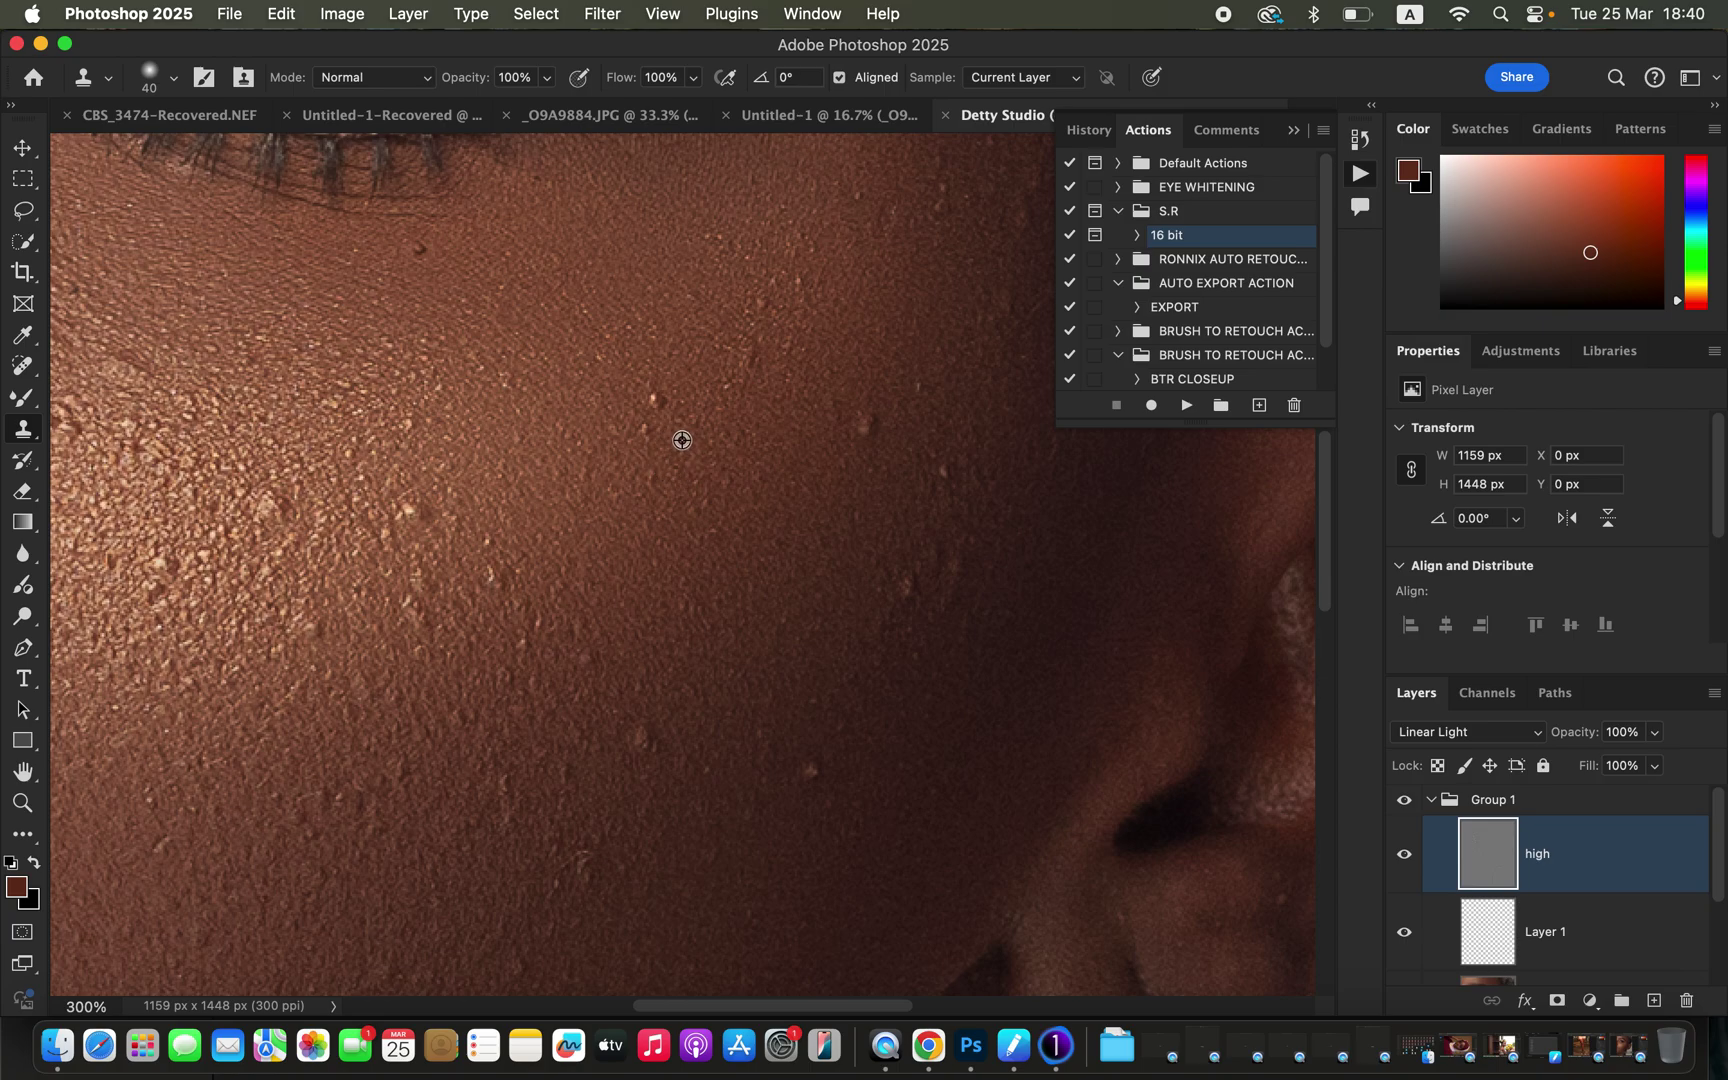
pyautogui.keyDown('alt'); pyautogui.click(688, 421); pyautogui.keyUp('alt')
pyautogui.click(660, 400)
pyautogui.keyDown('alt'); pyautogui.click(679, 452); pyautogui.keyUp('alt')
pyautogui.keyDown('alt'); pyautogui.click(810, 471); pyautogui.keyUp('alt')
pyautogui.click(862, 426)
pyautogui.click(842, 425)
# Zoom back out to 66.67%, select Group 1, and merge the retouch into a single layer
pyautogui.press('super+1')
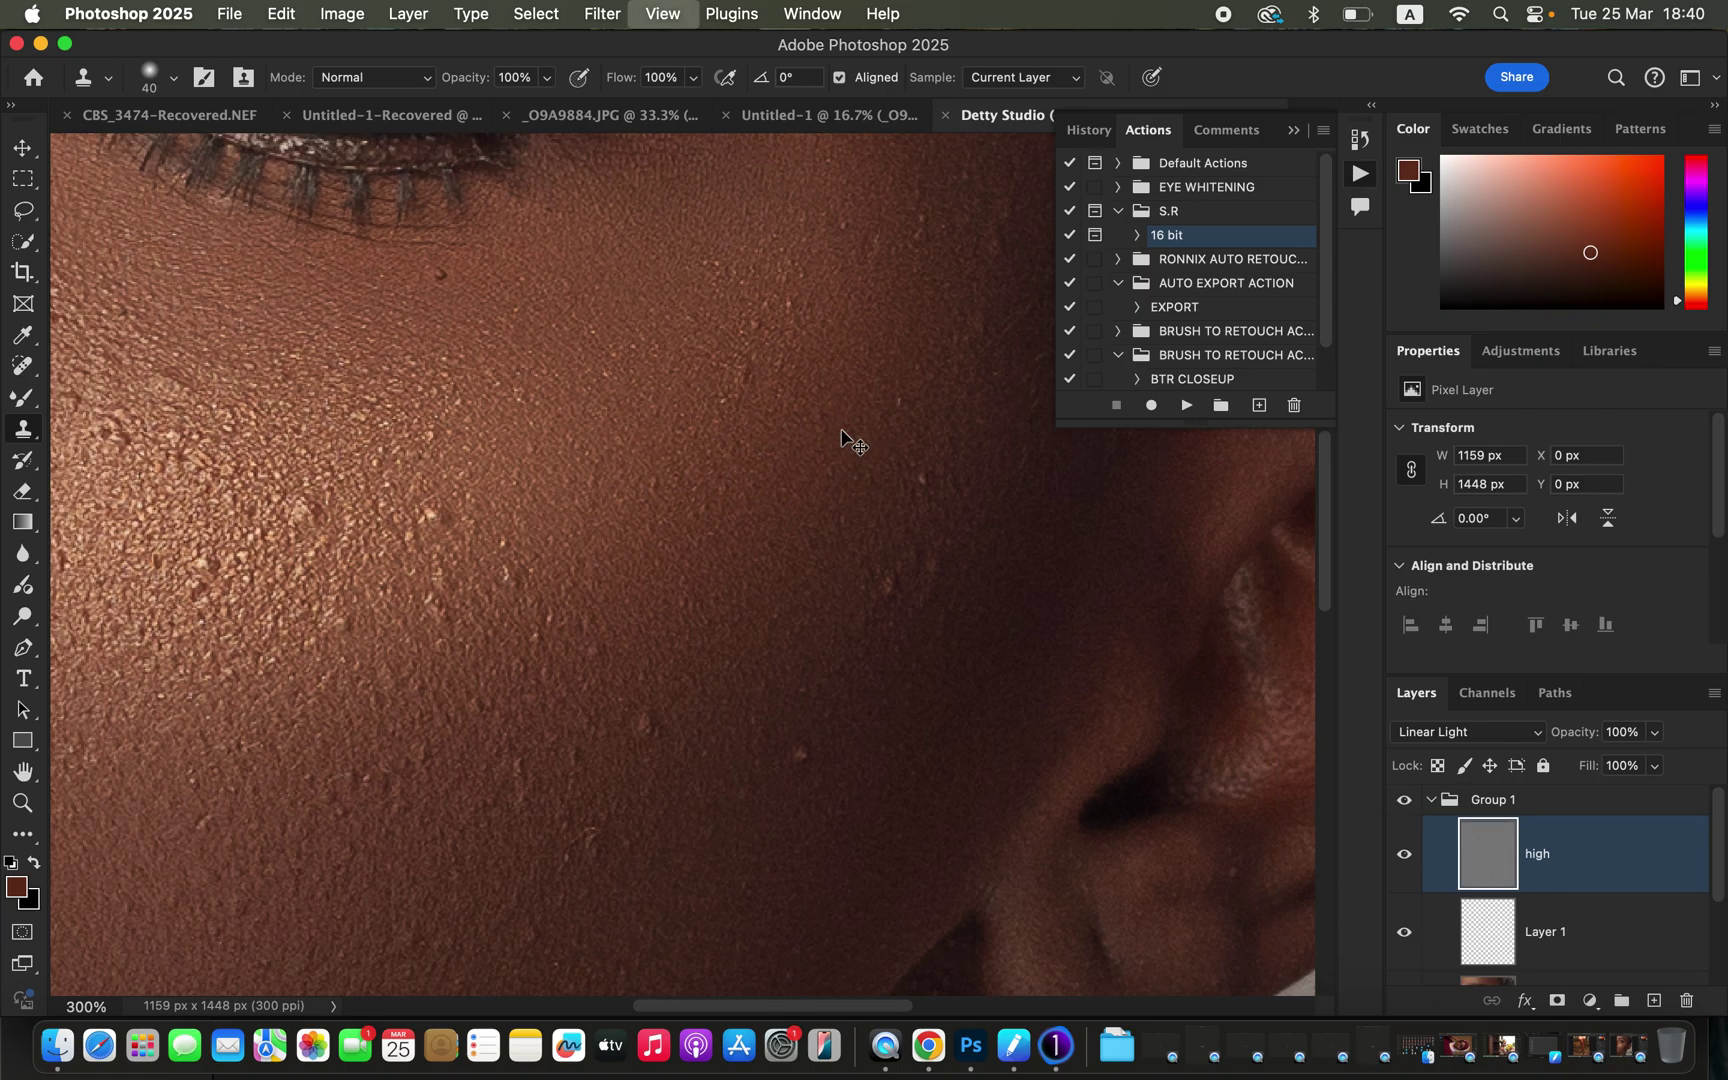
pyautogui.press('super+minus')
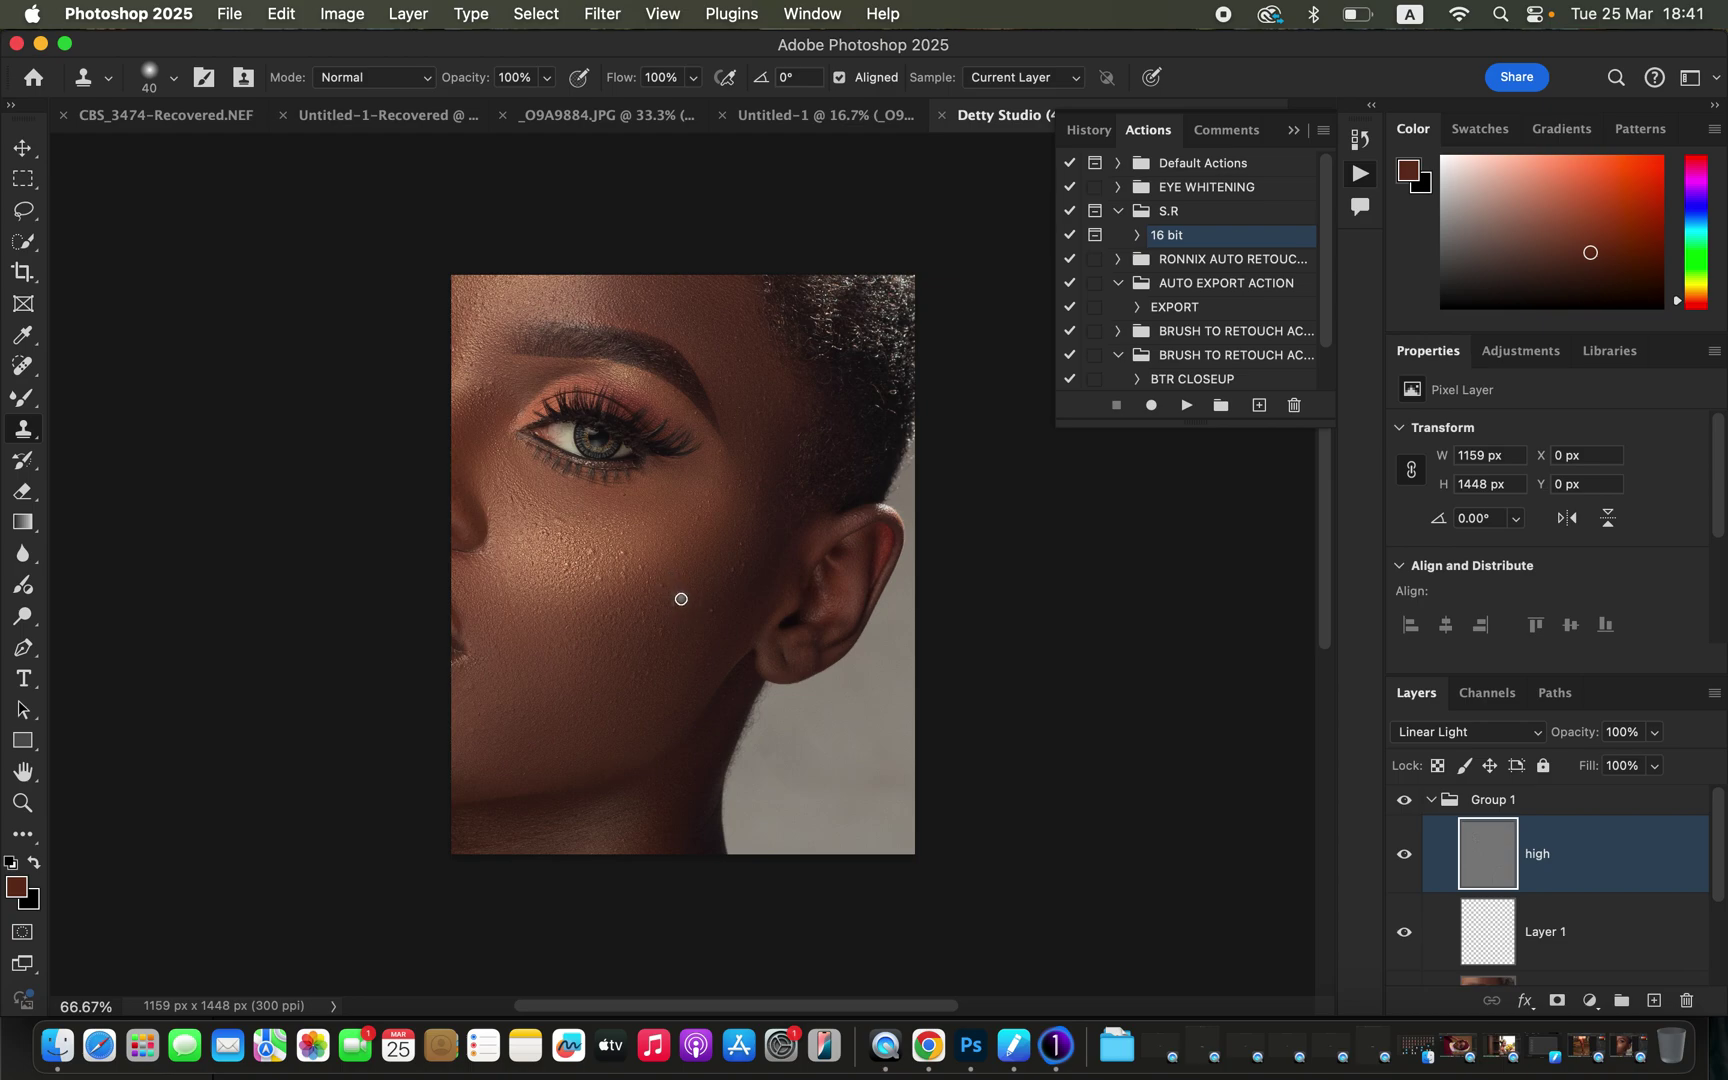
pyautogui.click(1602, 810)
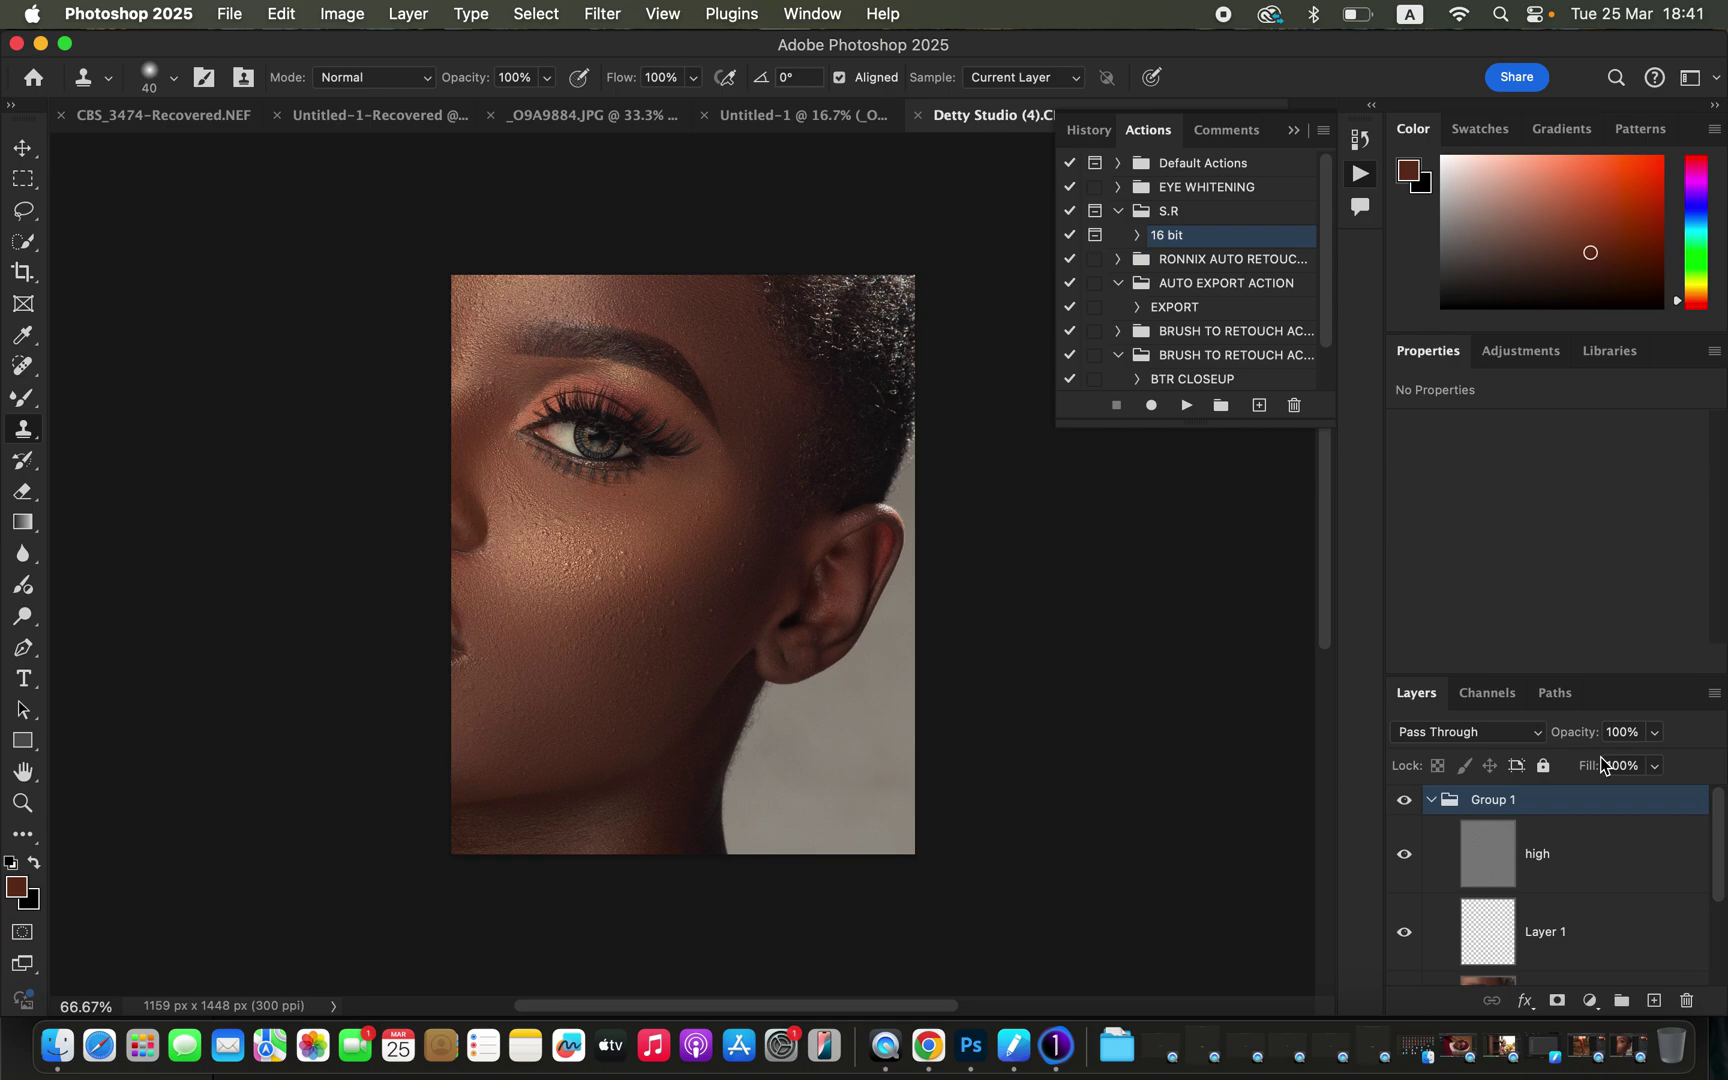
pyautogui.press('shift+super+e')
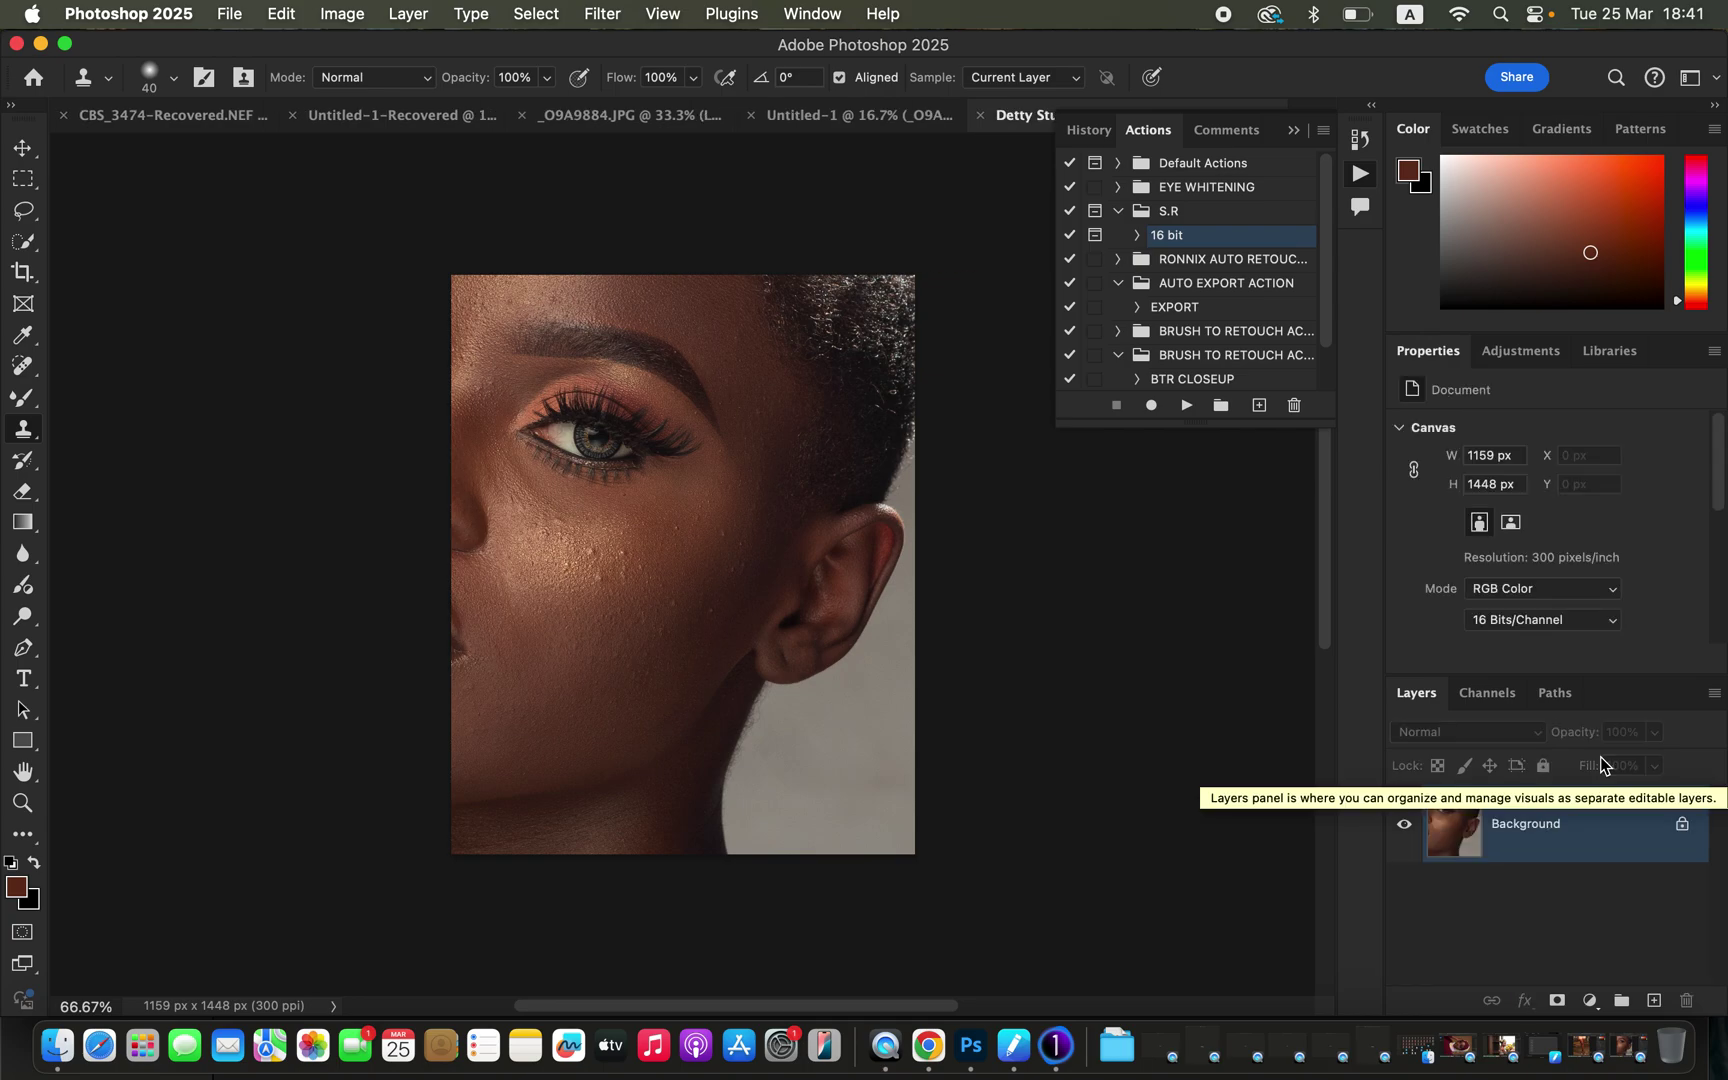
# Re-run the '16 bit' action and apply a 1.3 px Gaussian Blur to the new low layer
pyautogui.click(1180, 404)
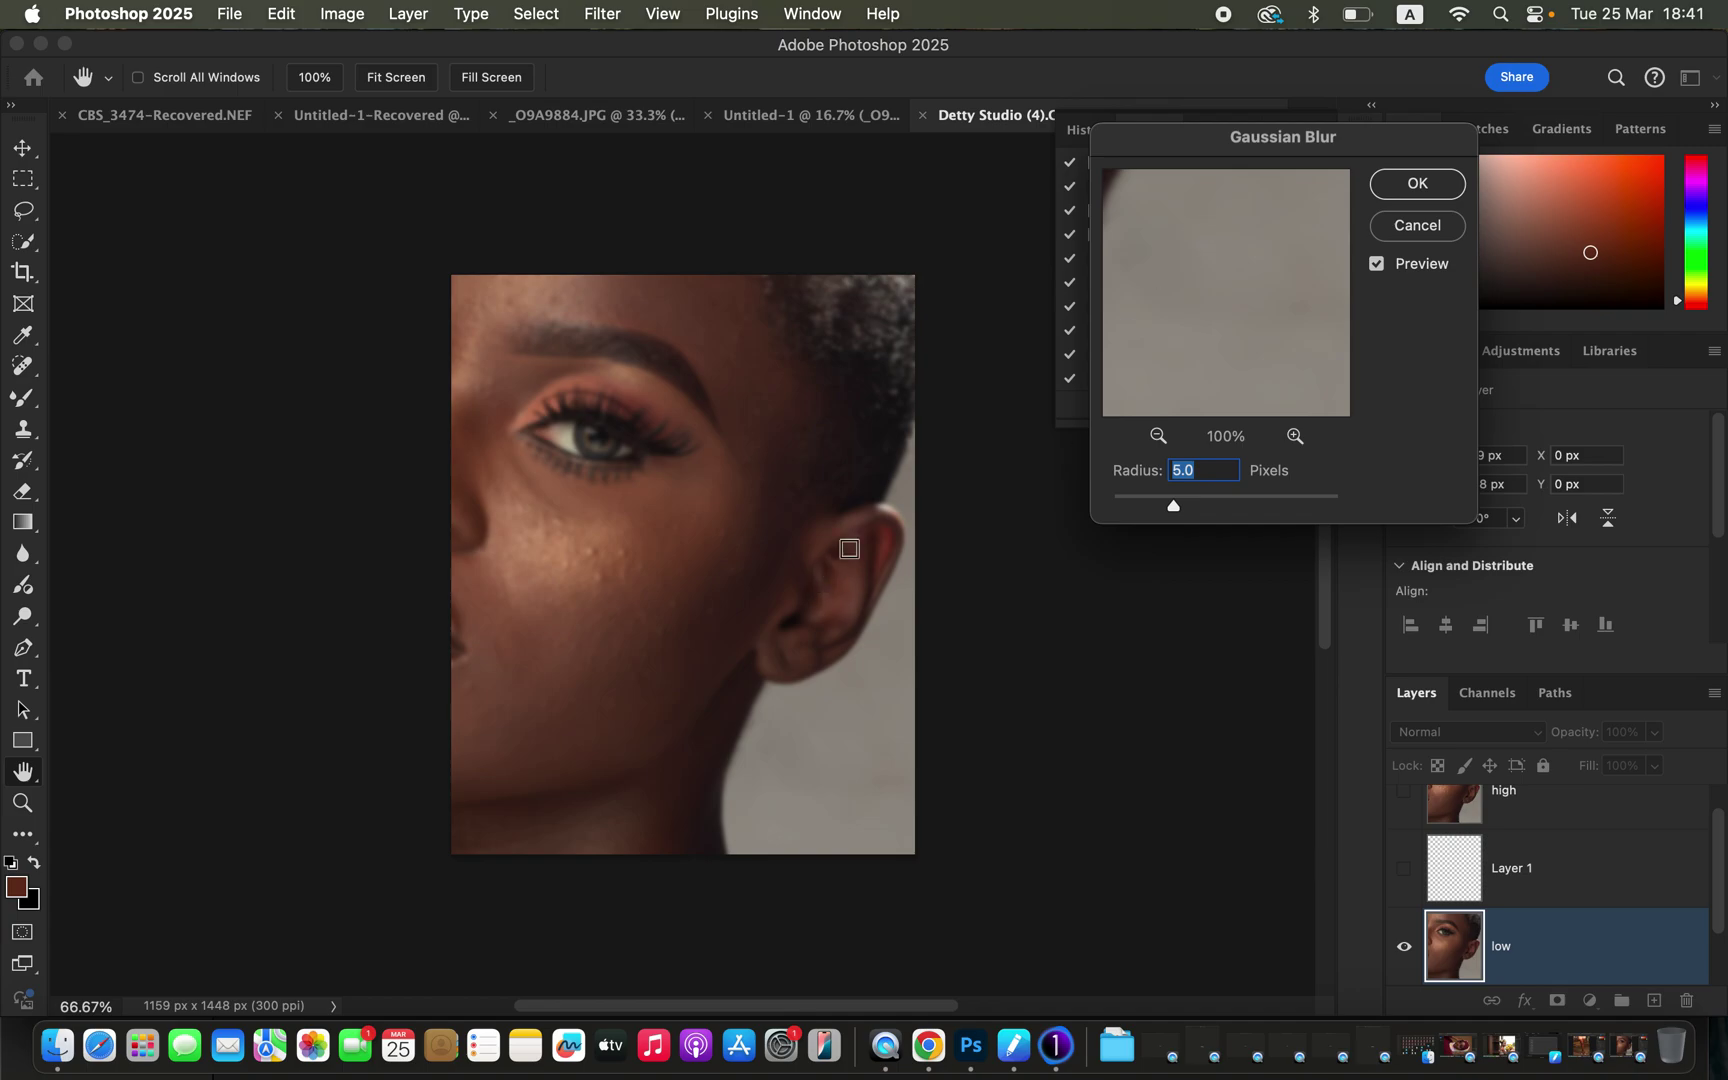
pyautogui.moveTo(1218, 157); pyautogui.dragTo(1222, 197)
pyautogui.moveTo(1178, 530); pyautogui.dragTo(1139, 530)
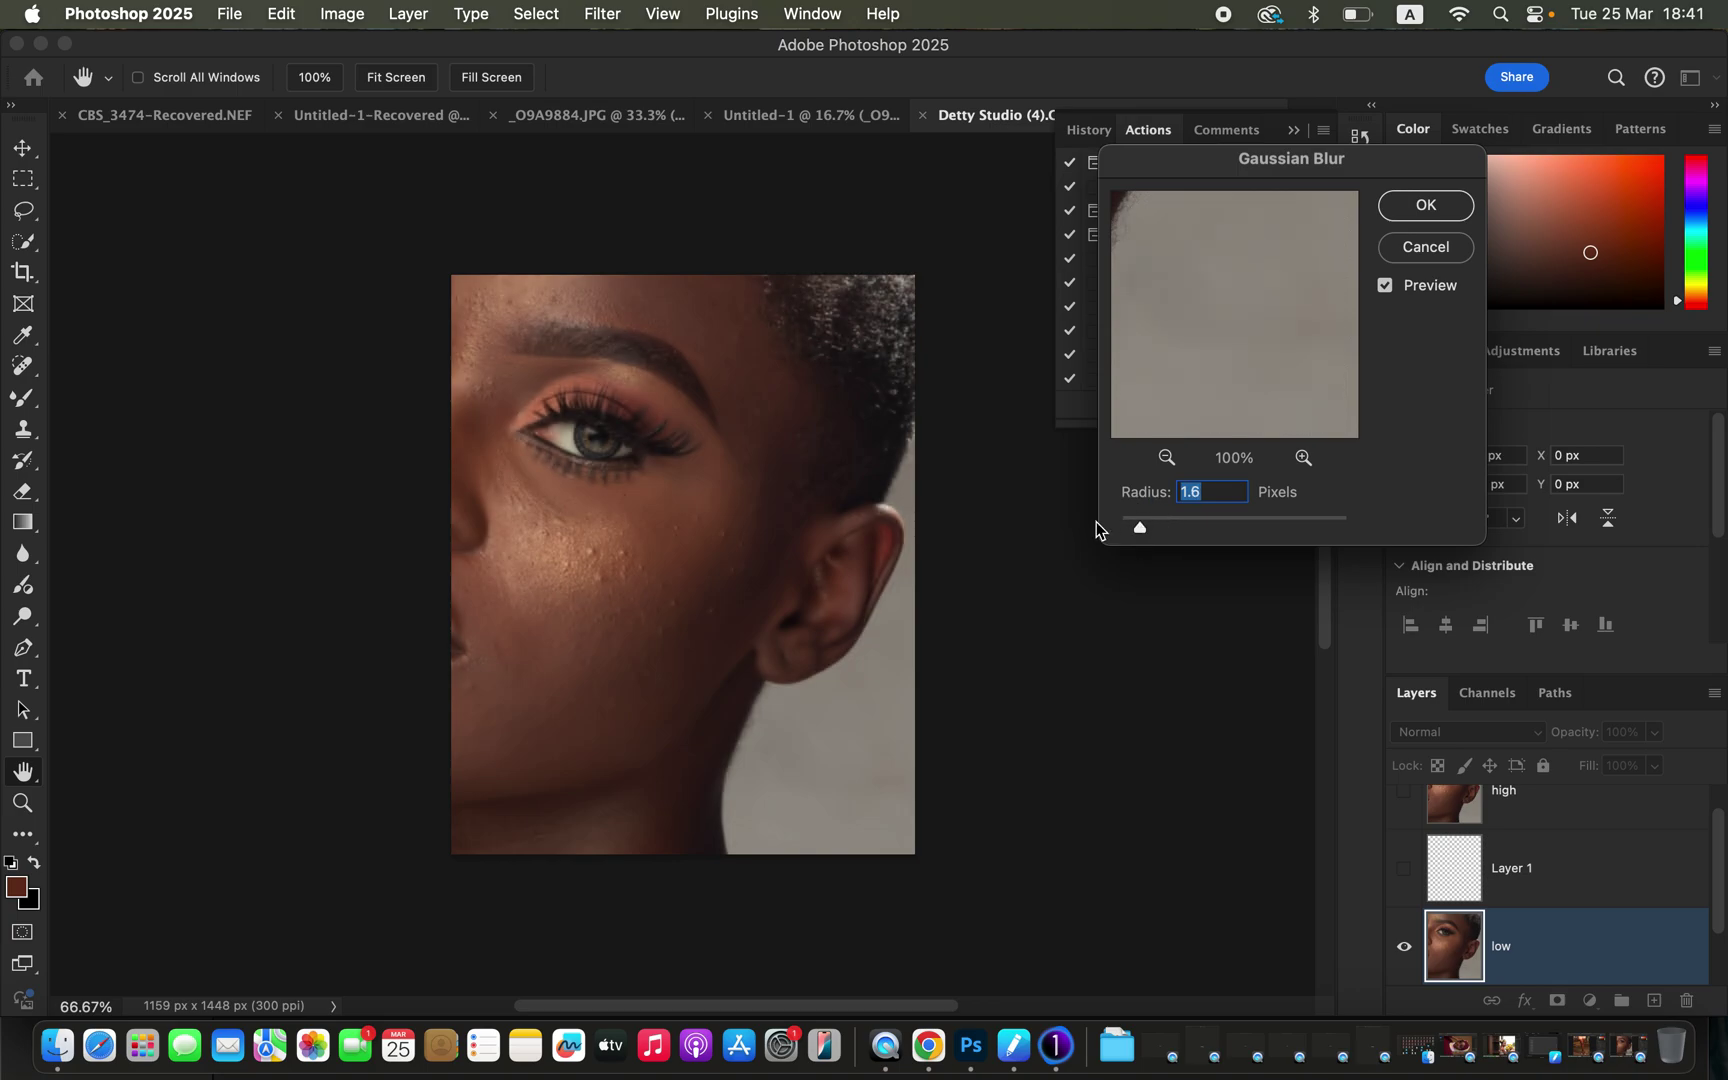
pyautogui.click(619, 570)
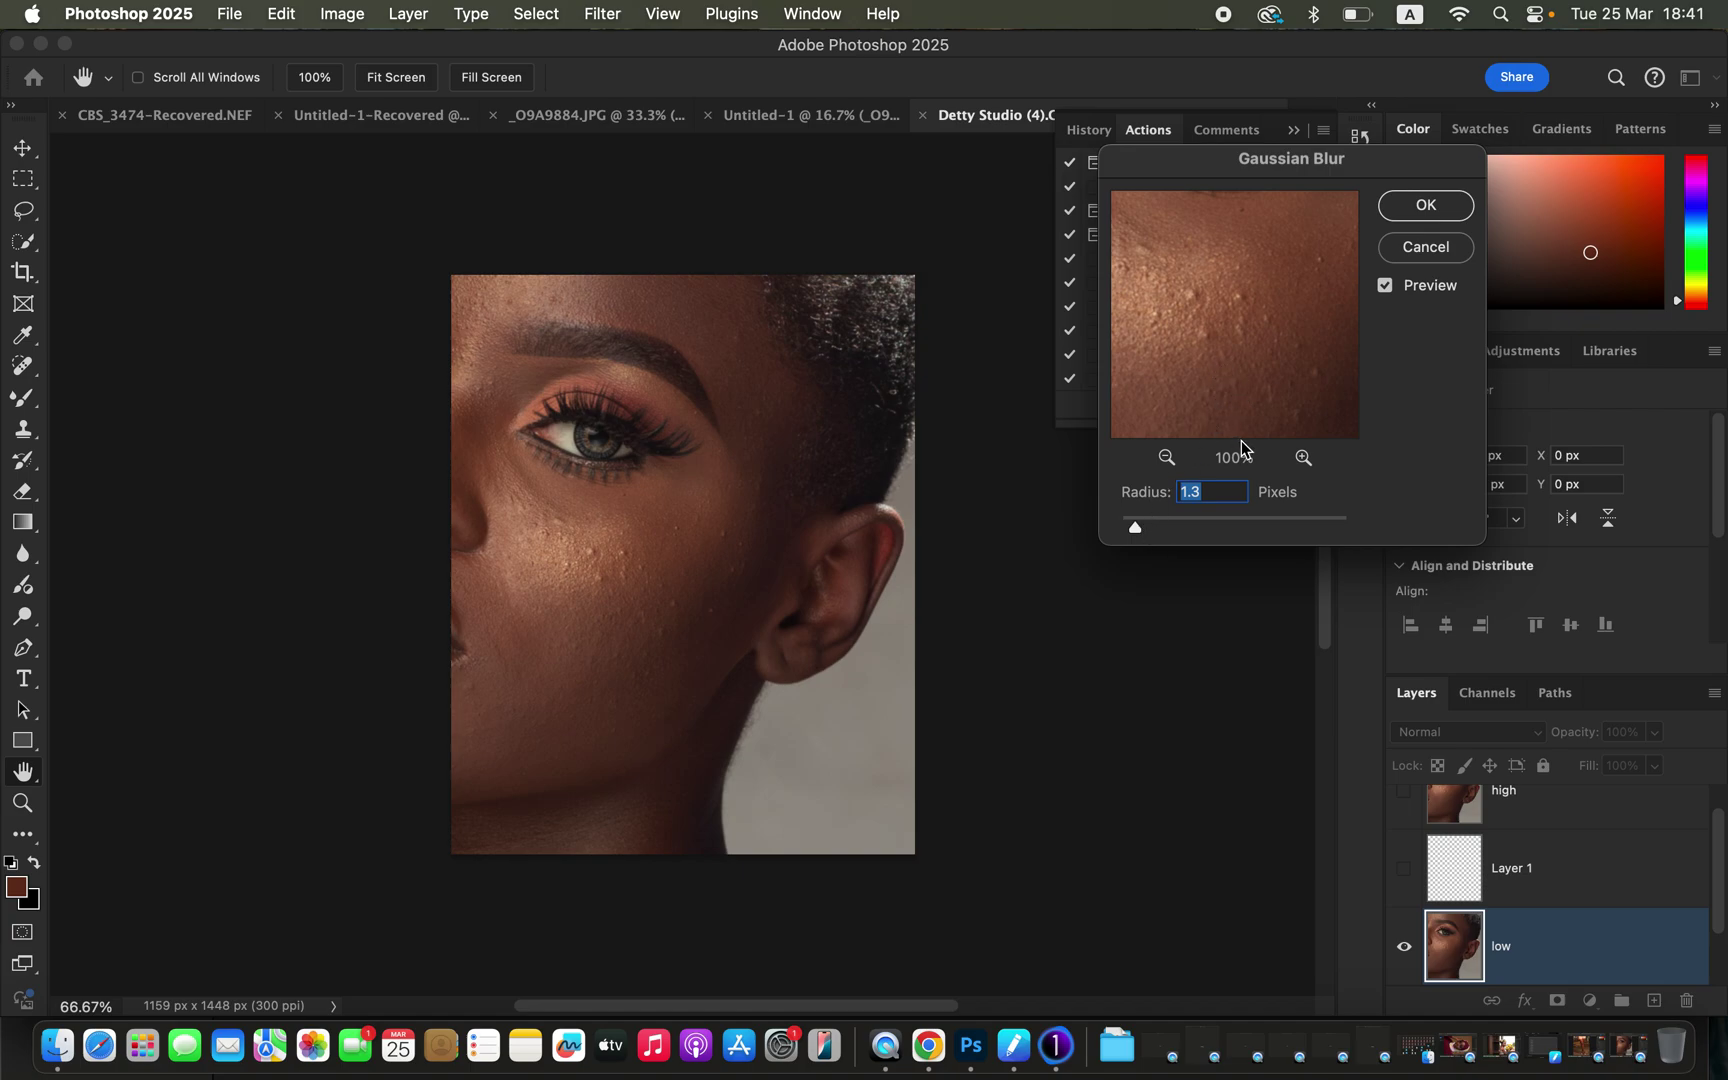
pyautogui.click(1422, 208)
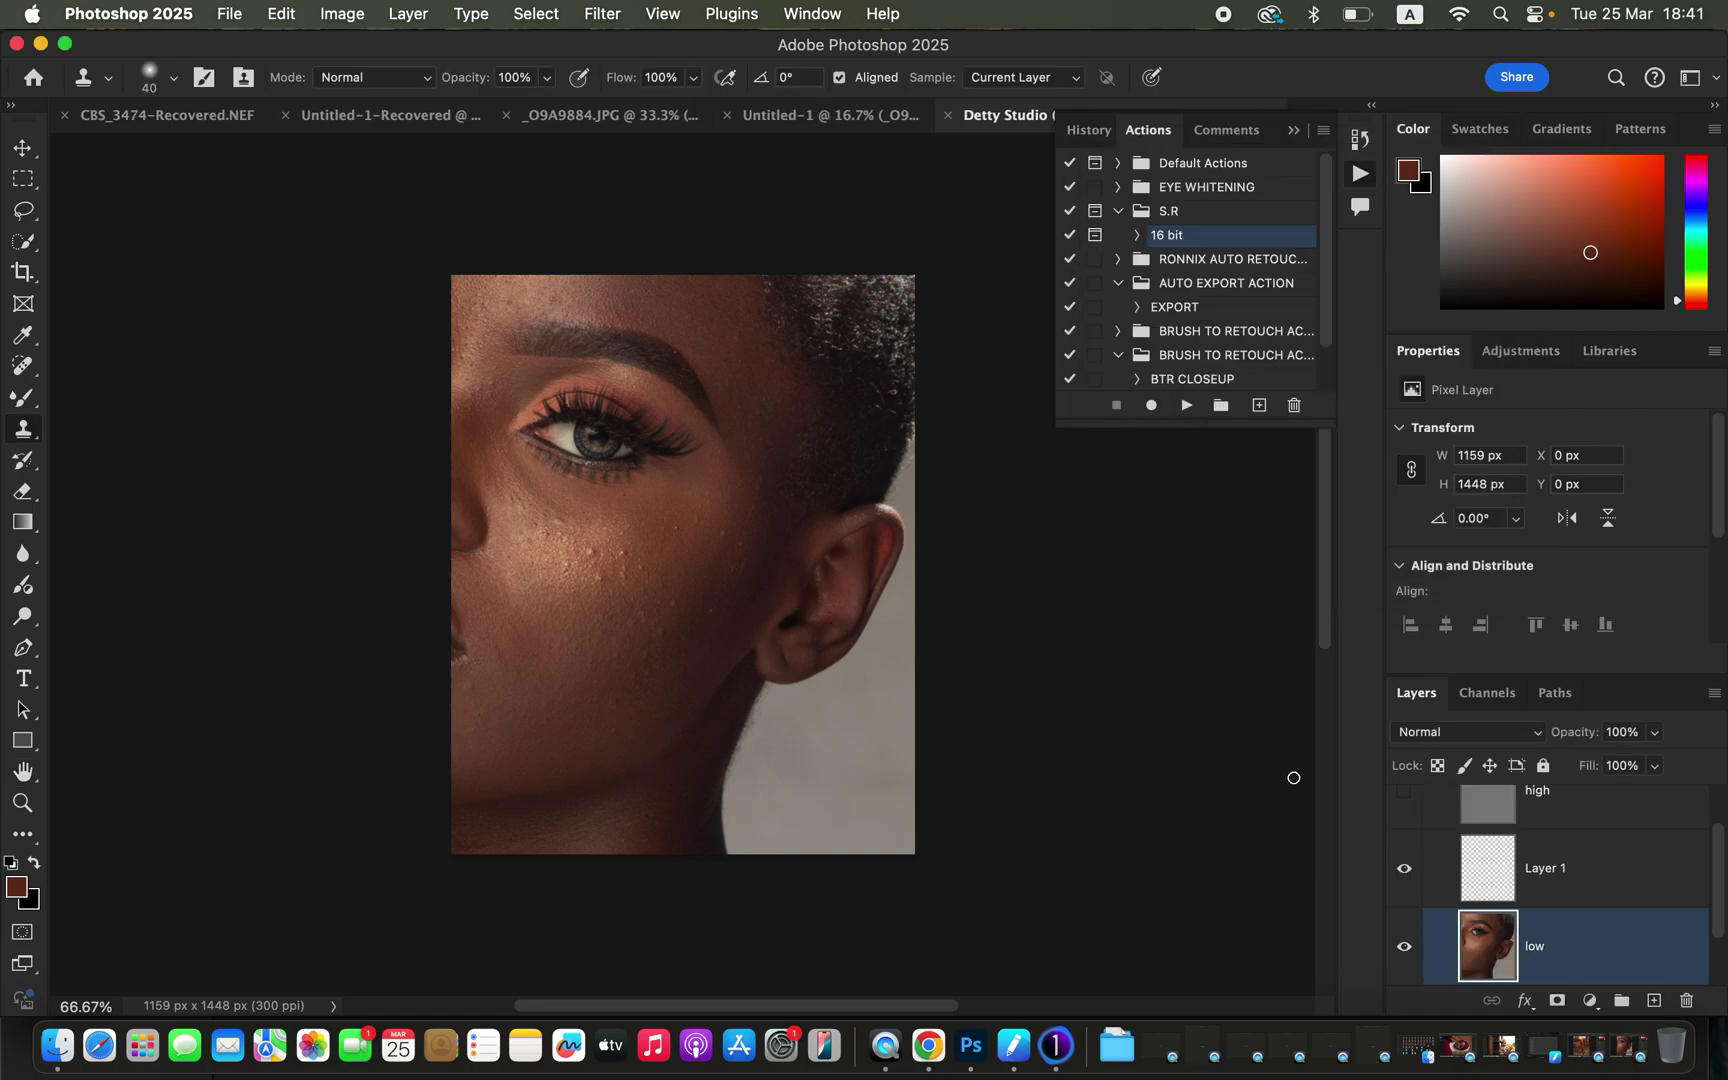
# Blend the low layer's cheek with a 300 px Mixer Brush, then show the high layer at 100%
pyautogui.keyDown('alt'); pyautogui.click(30, 400); pyautogui.keyUp('alt')
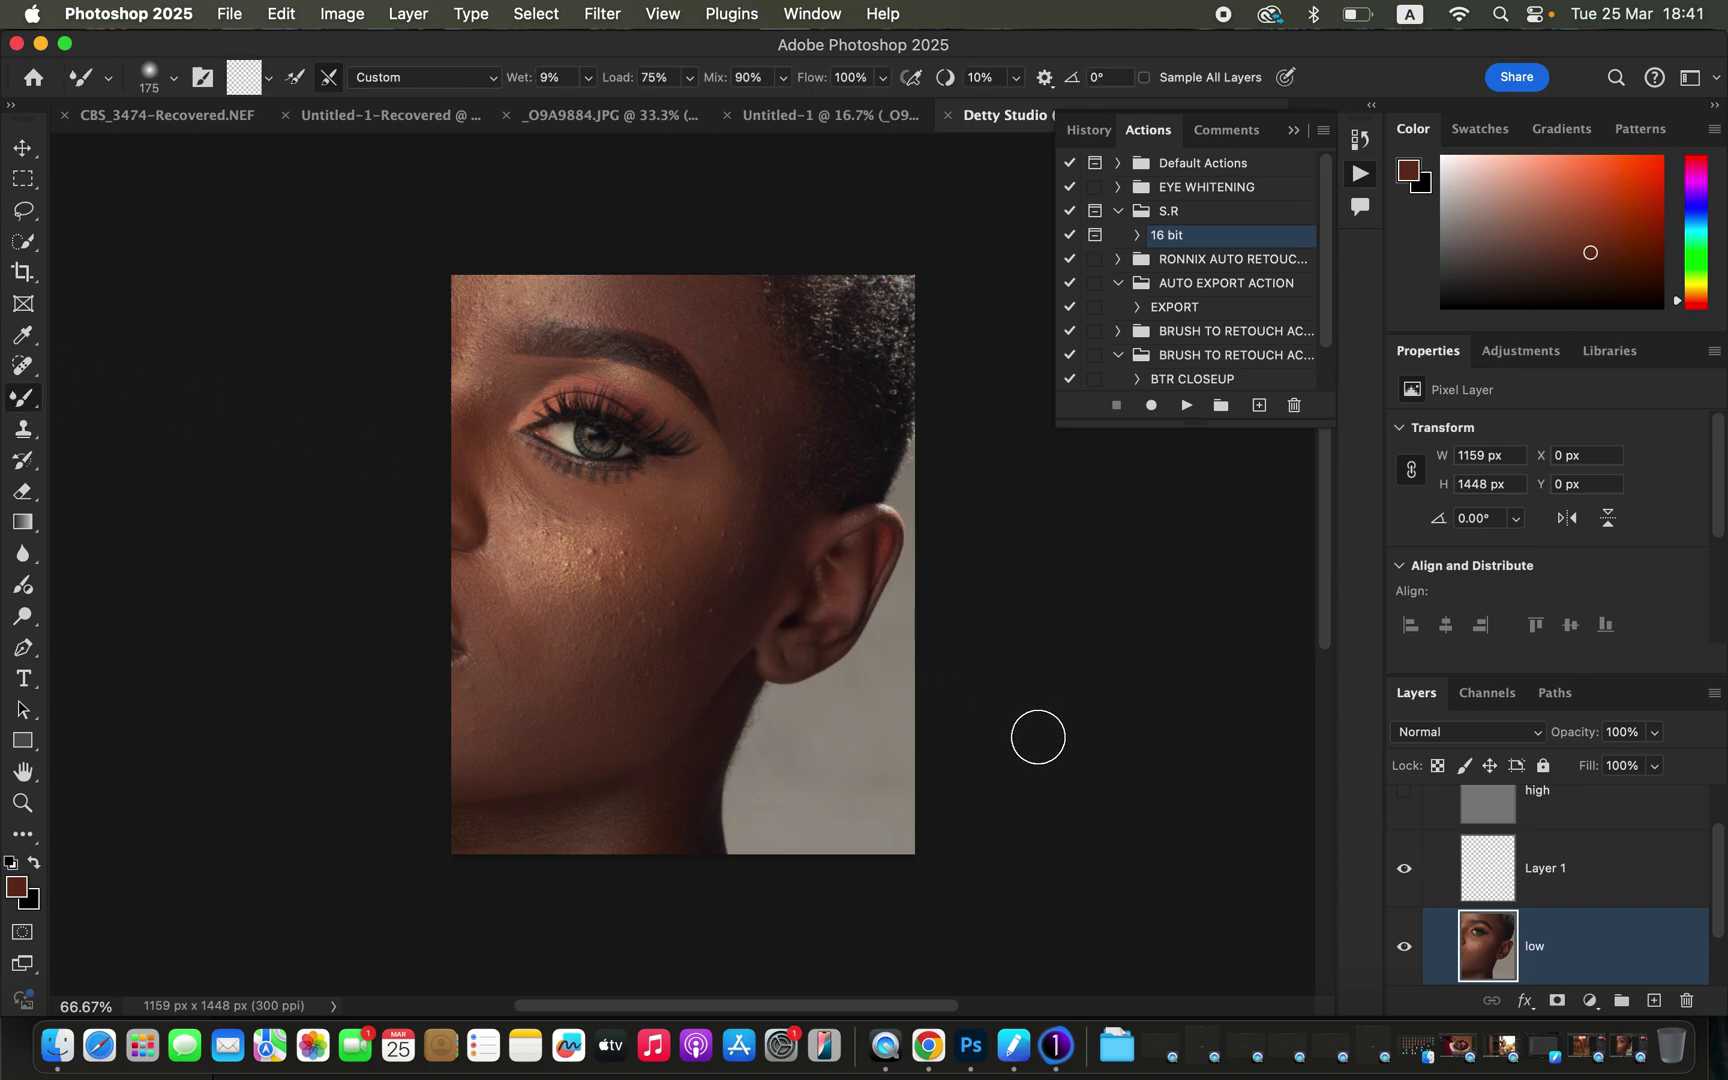
pyautogui.press(']')
pyautogui.press(']')
pyautogui.press(']')
pyautogui.moveTo(579, 648)
pyautogui.mouseDown()
pyautogui.moveTo(540, 640)
pyautogui.moveTo(574, 670)
pyautogui.moveTo(662, 657)
pyautogui.moveTo(675, 594)
pyautogui.moveTo(654, 568)
pyautogui.moveTo(552, 575)
pyautogui.moveTo(580, 547)
pyautogui.moveTo(565, 558)
pyautogui.moveTo(698, 546)
pyautogui.moveTo(725, 524)
pyautogui.moveTo(604, 672)
pyautogui.moveTo(538, 688)
pyautogui.moveTo(507, 725)
pyautogui.moveTo(551, 732)
pyautogui.moveTo(586, 701)
pyautogui.moveTo(562, 550)
pyautogui.moveTo(560, 570)
pyautogui.moveTo(537, 541)
pyautogui.moveTo(514, 586)
pyautogui.moveTo(544, 593)
pyautogui.moveTo(531, 539)
pyautogui.moveTo(579, 532)
pyautogui.moveTo(513, 490)
pyautogui.moveTo(594, 534)
pyautogui.moveTo(696, 533)
pyautogui.moveTo(777, 444)
pyautogui.moveTo(760, 401)
pyautogui.moveTo(740, 570)
pyautogui.moveTo(543, 657)
pyautogui.moveTo(629, 656)
pyautogui.mouseUp()
pyautogui.click(1405, 798)
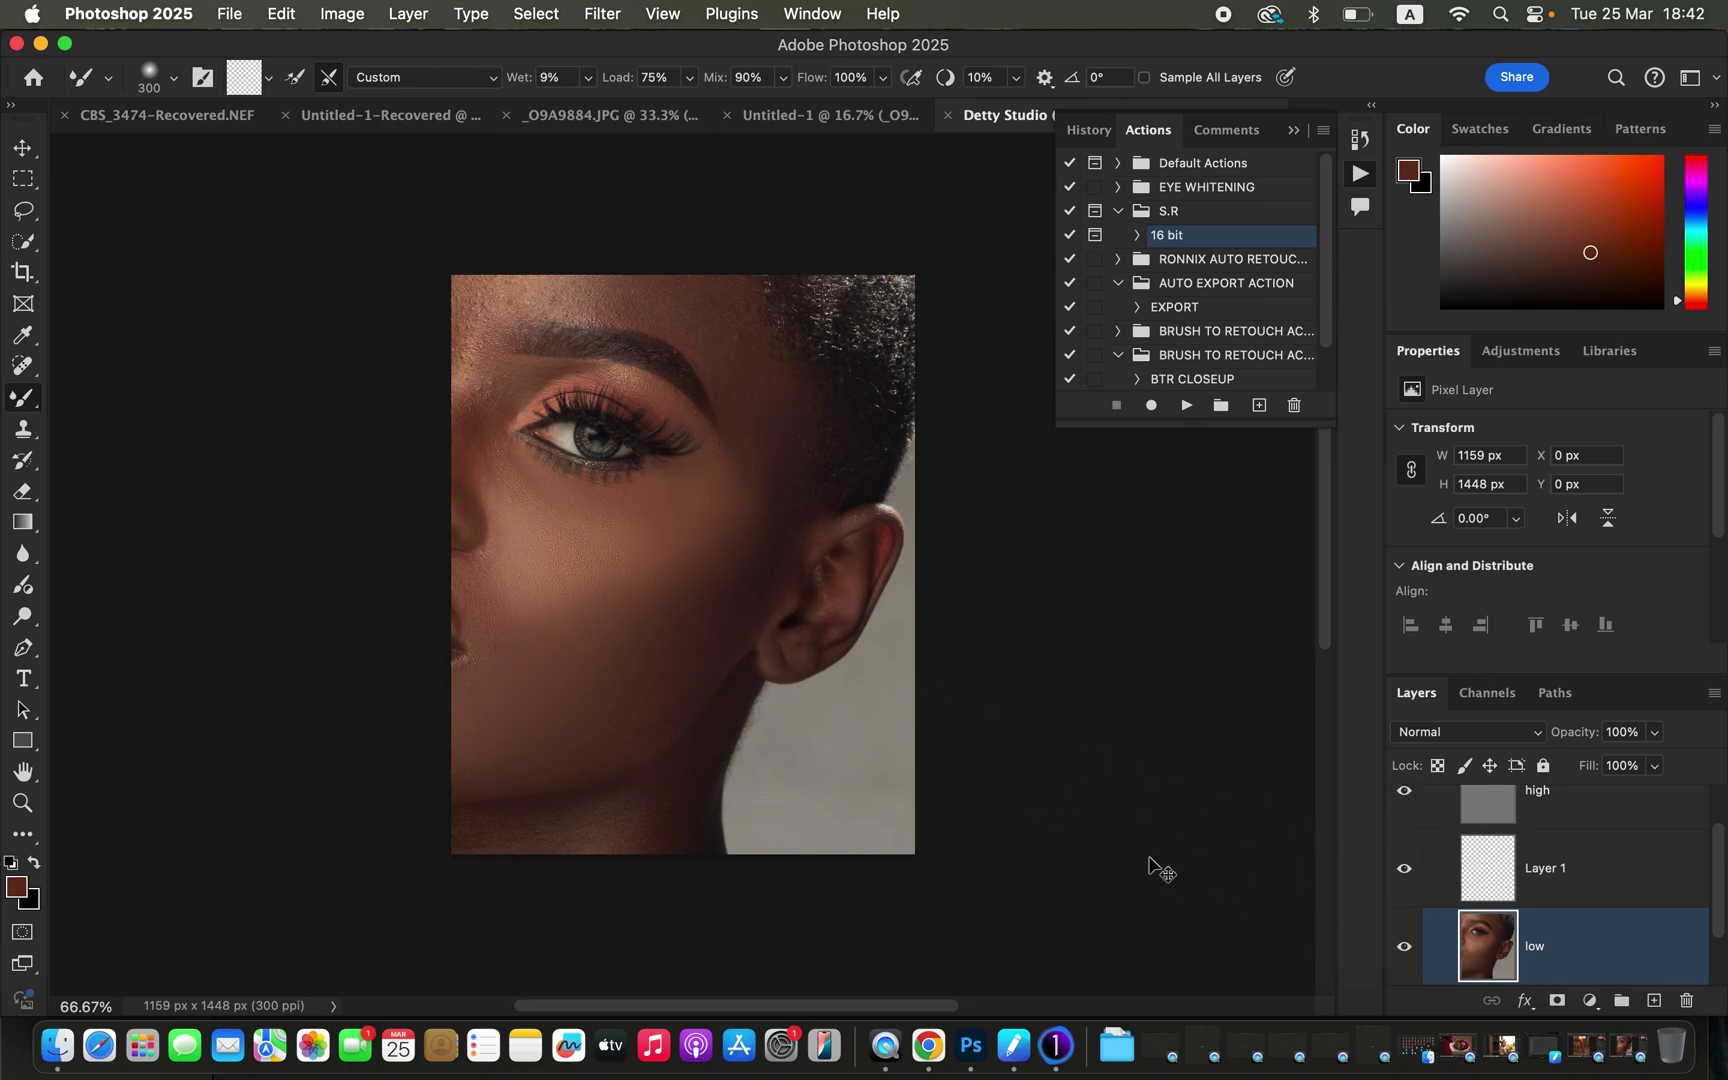
pyautogui.press('super+equal')
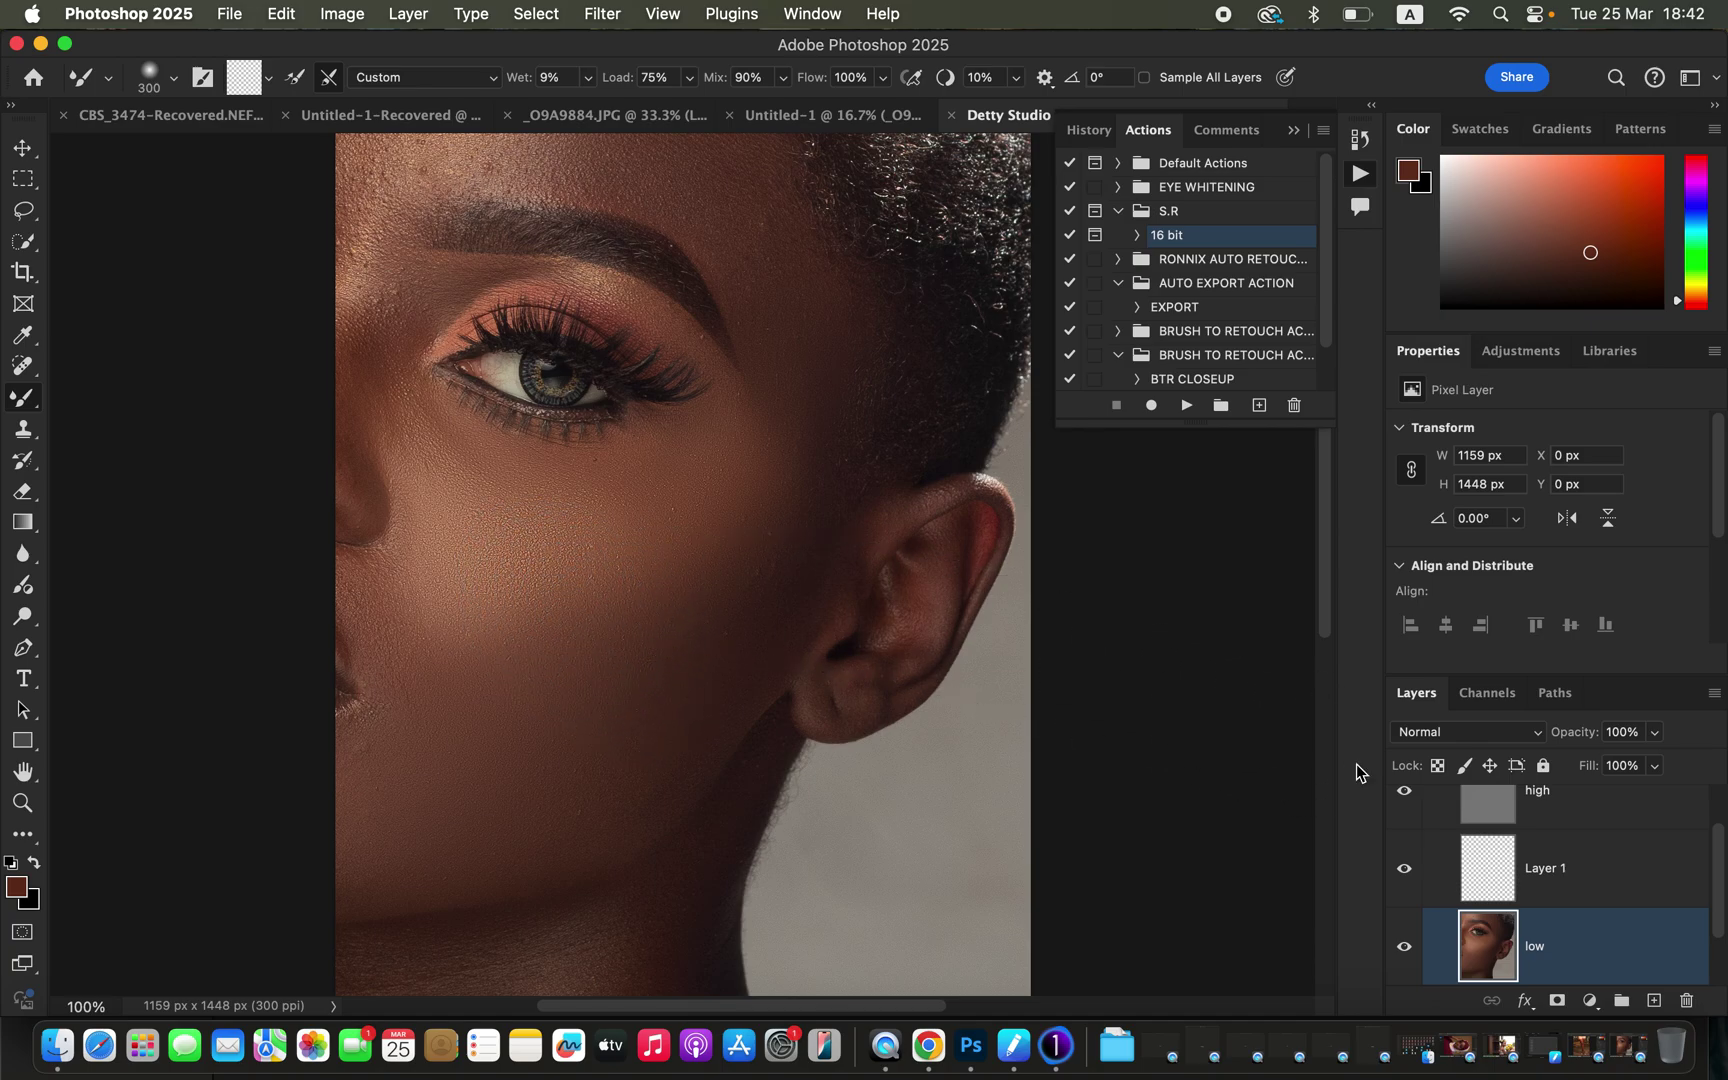
pyautogui.moveTo(1717, 878); pyautogui.dragTo(1607, 765)
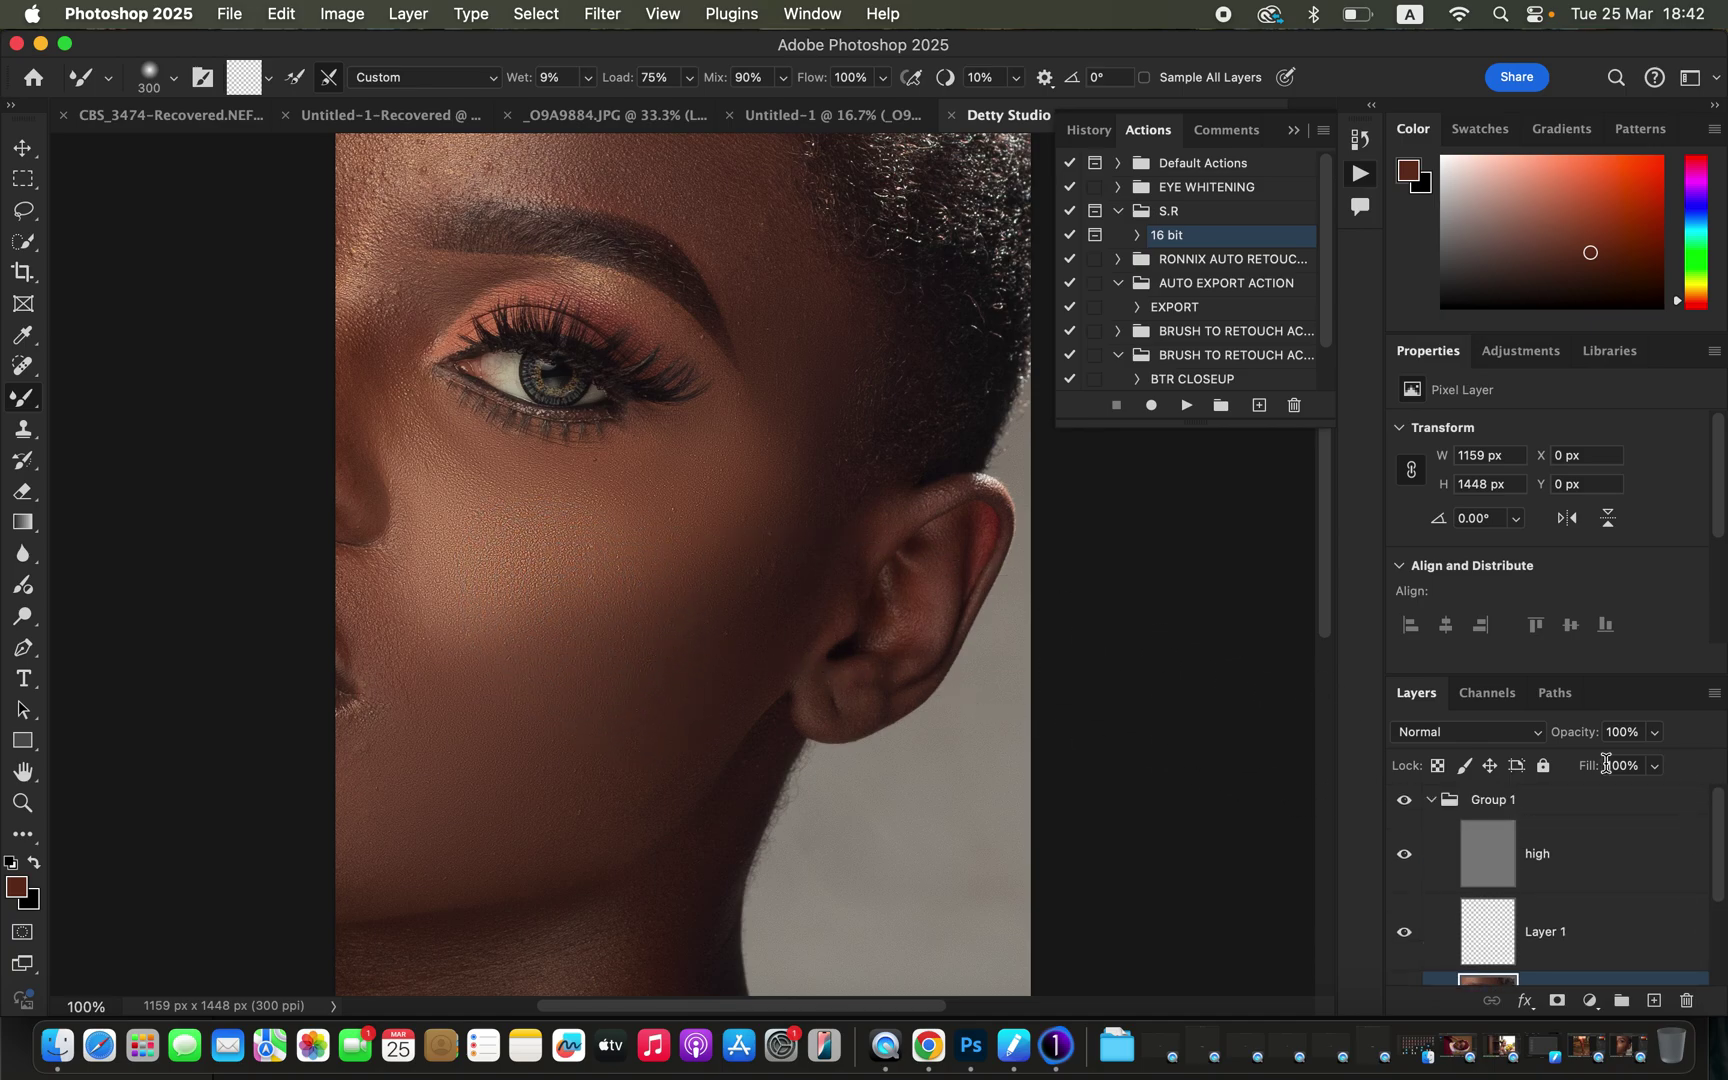
pyautogui.click(1404, 805)
pyautogui.click(1405, 806)
pyautogui.click(1407, 808)
pyautogui.click(1408, 816)
pyautogui.click(1410, 817)
pyautogui.click(1412, 818)
pyautogui.click(1412, 819)
pyautogui.click(1404, 803)
# Delete Group 1, replay the '16 bit' action and blur the new low layer at 17.6 px
pyautogui.click(1405, 810)
pyautogui.moveTo(1600, 798); pyautogui.dragTo(1686, 1000)
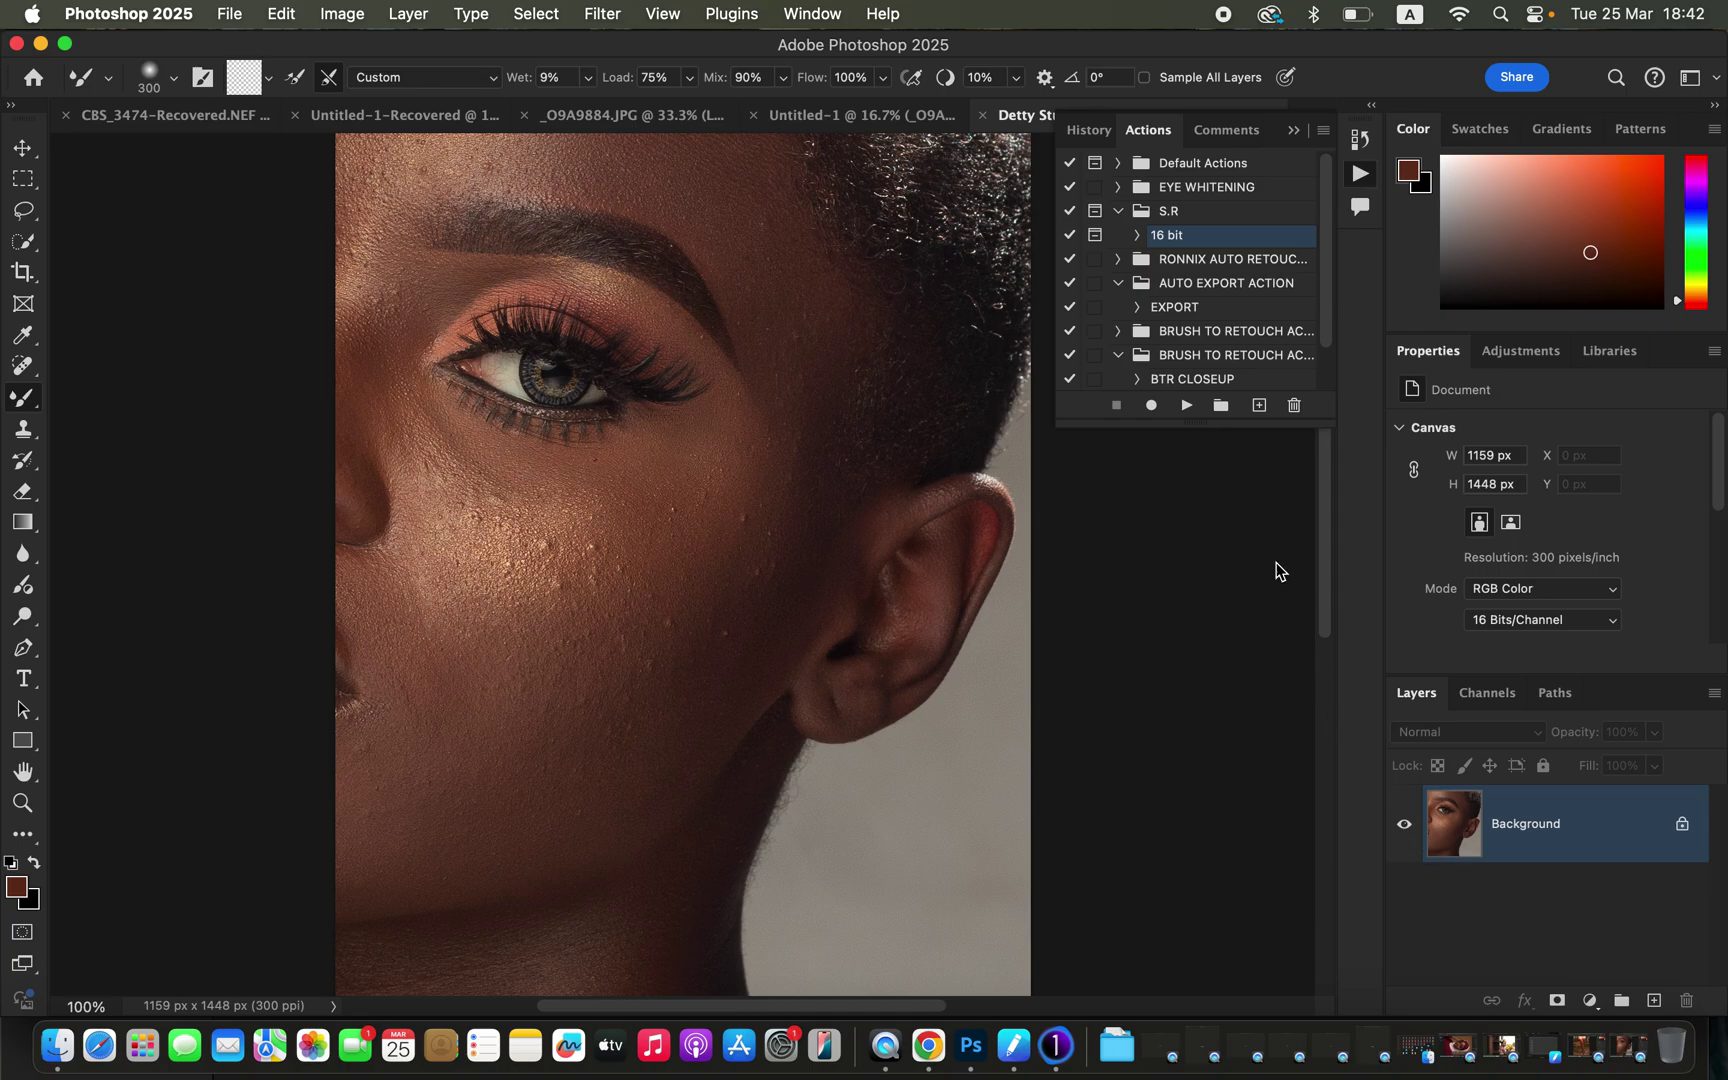
pyautogui.click(1183, 408)
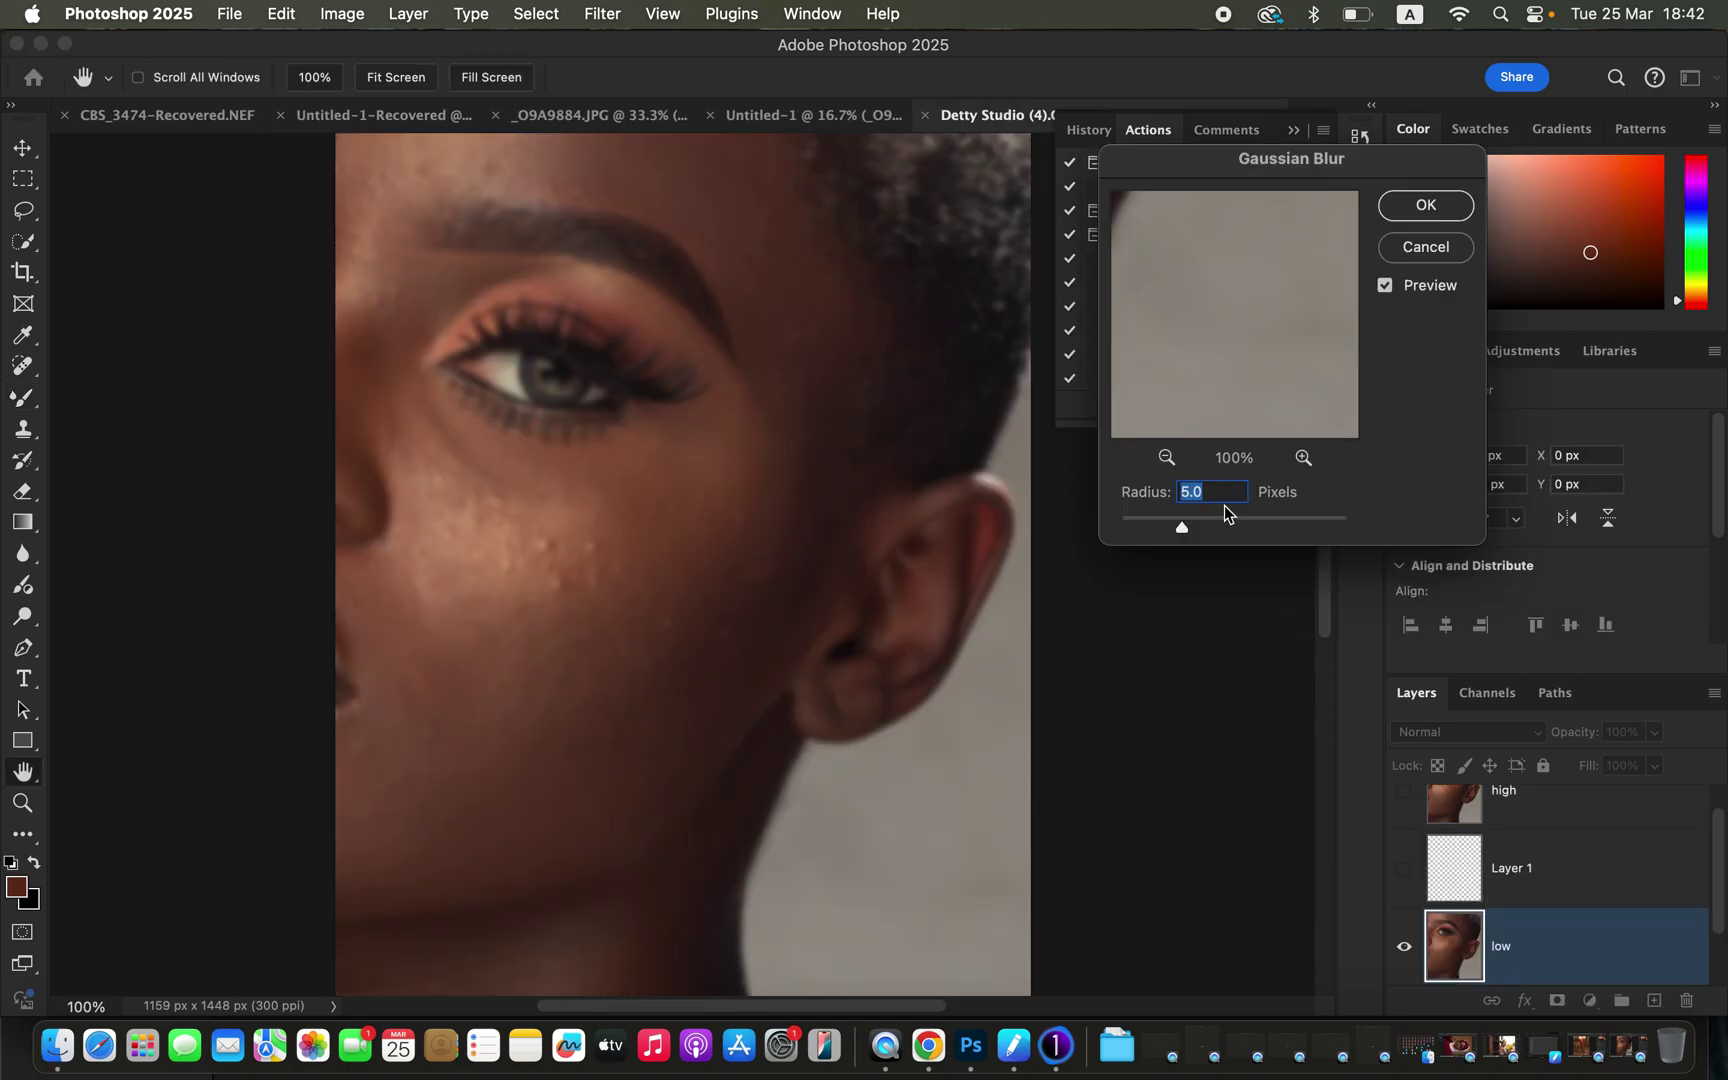
pyautogui.moveTo(1225, 527); pyautogui.dragTo(1219, 528)
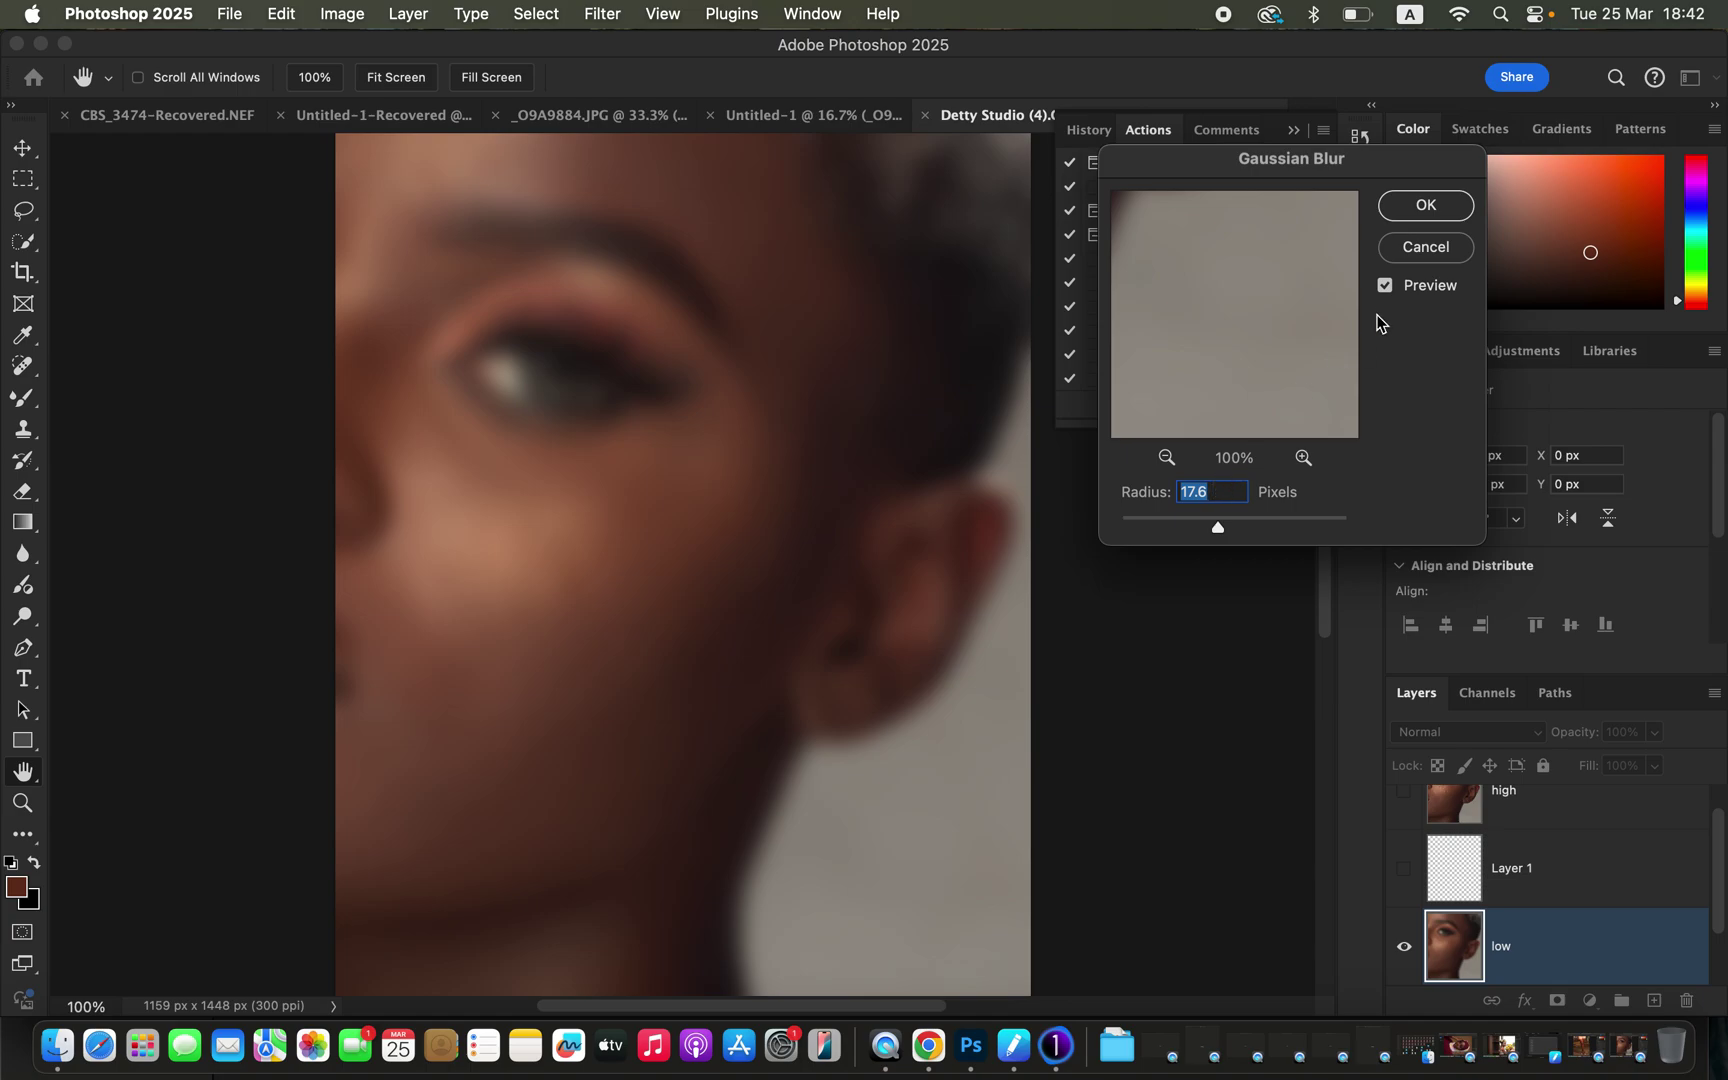
pyautogui.click(1437, 210)
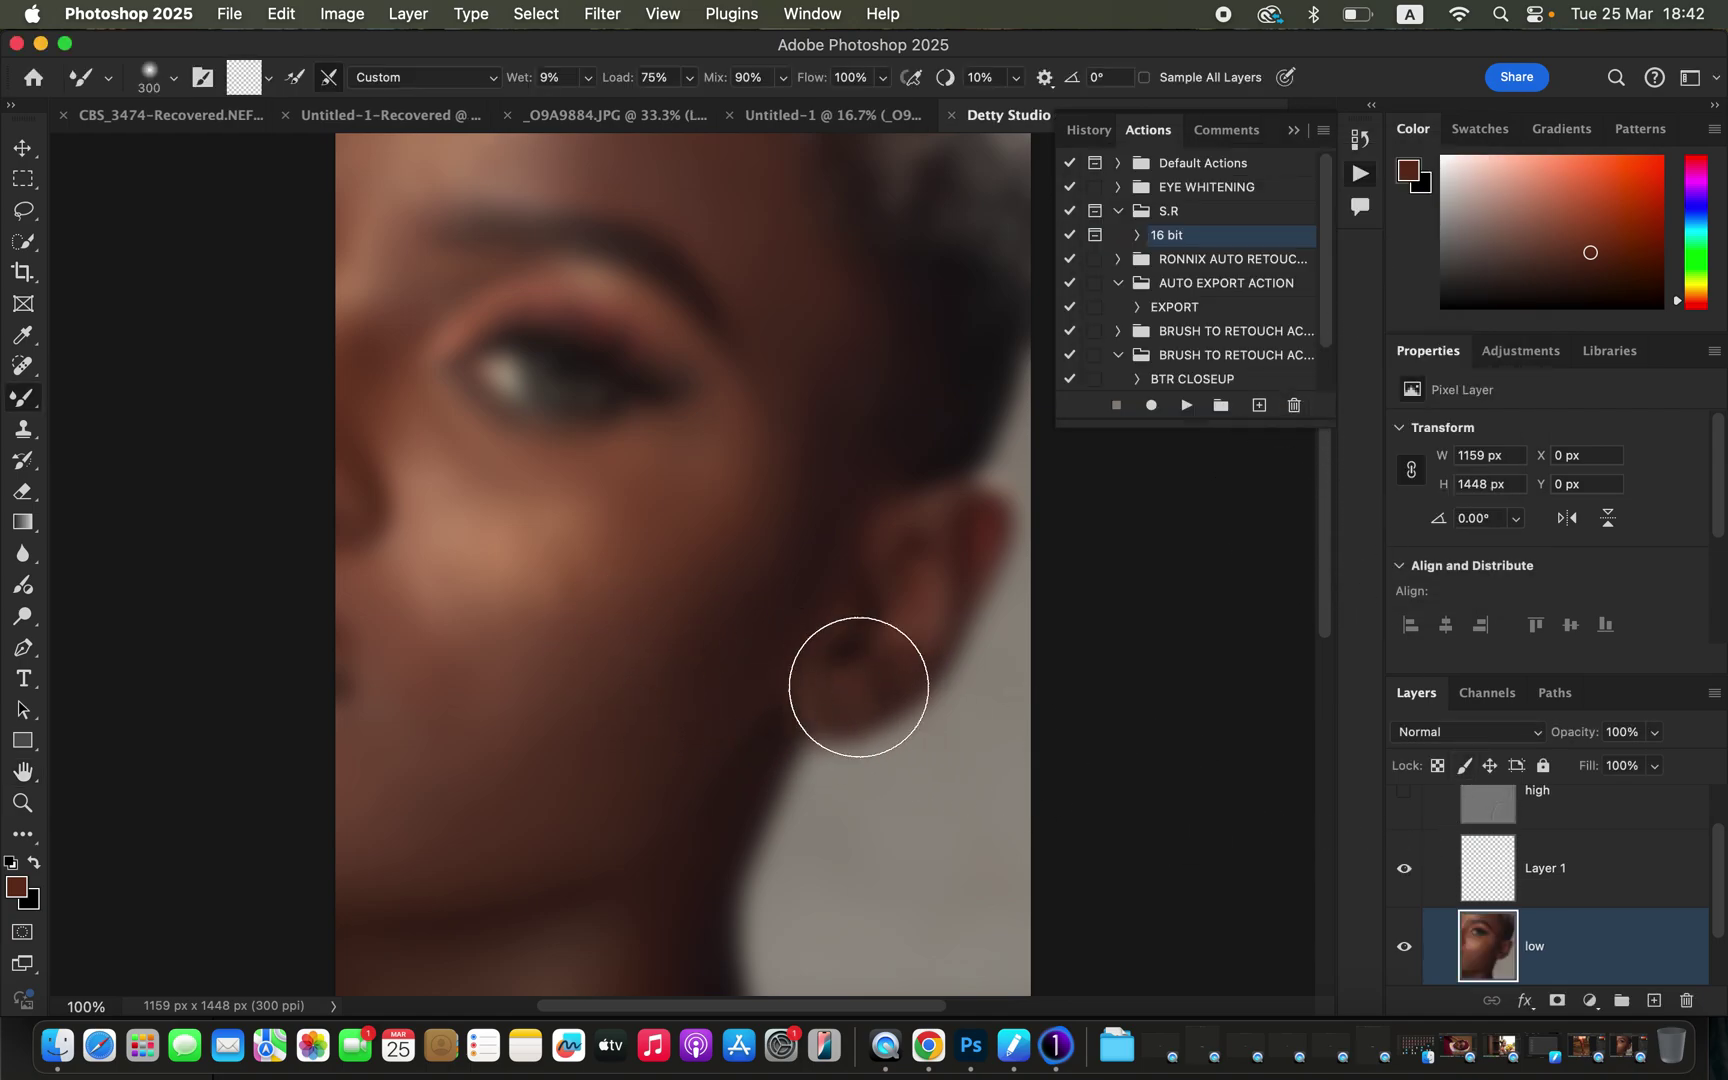
# Show the high texture layer and blend the cheek tones on the low layer with the Mixer Brush
pyautogui.click(1404, 794)
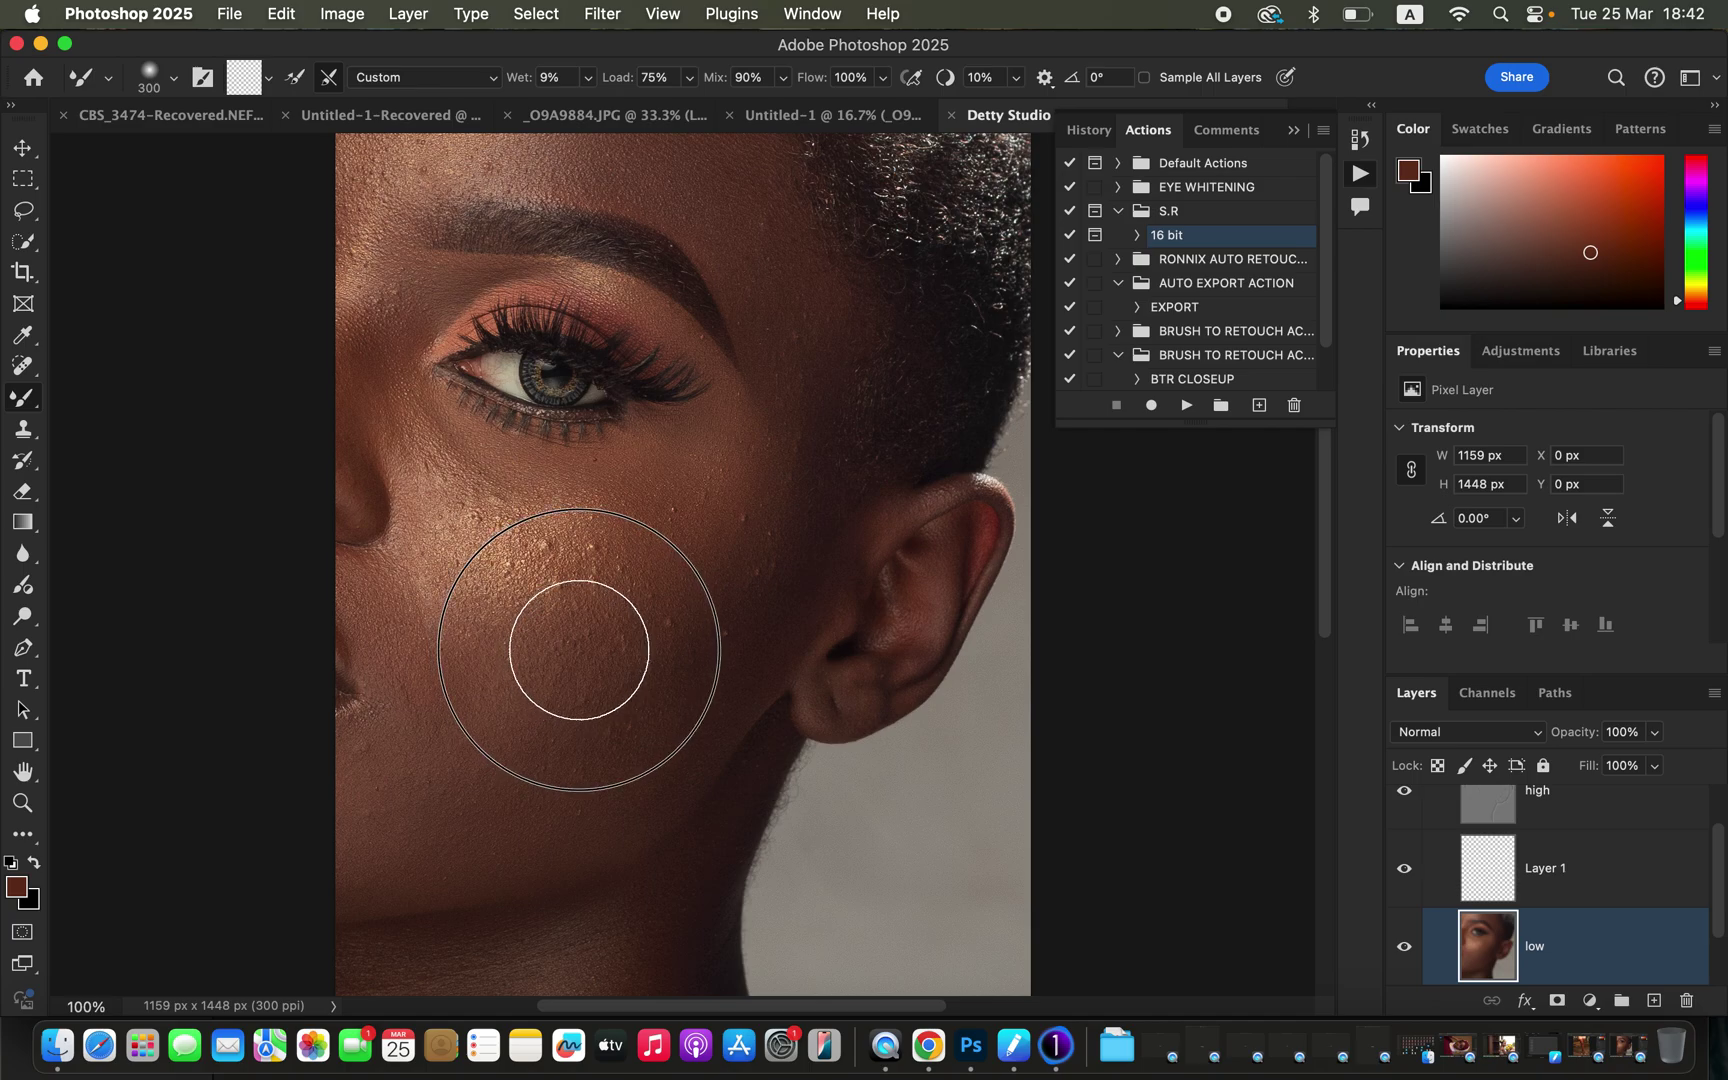
pyautogui.moveTo(602, 640)
pyautogui.mouseDown()
pyautogui.moveTo(590, 675)
pyautogui.moveTo(733, 559)
pyautogui.moveTo(598, 617)
pyautogui.moveTo(579, 706)
pyautogui.moveTo(494, 760)
pyautogui.moveTo(609, 685)
pyautogui.mouseUp()
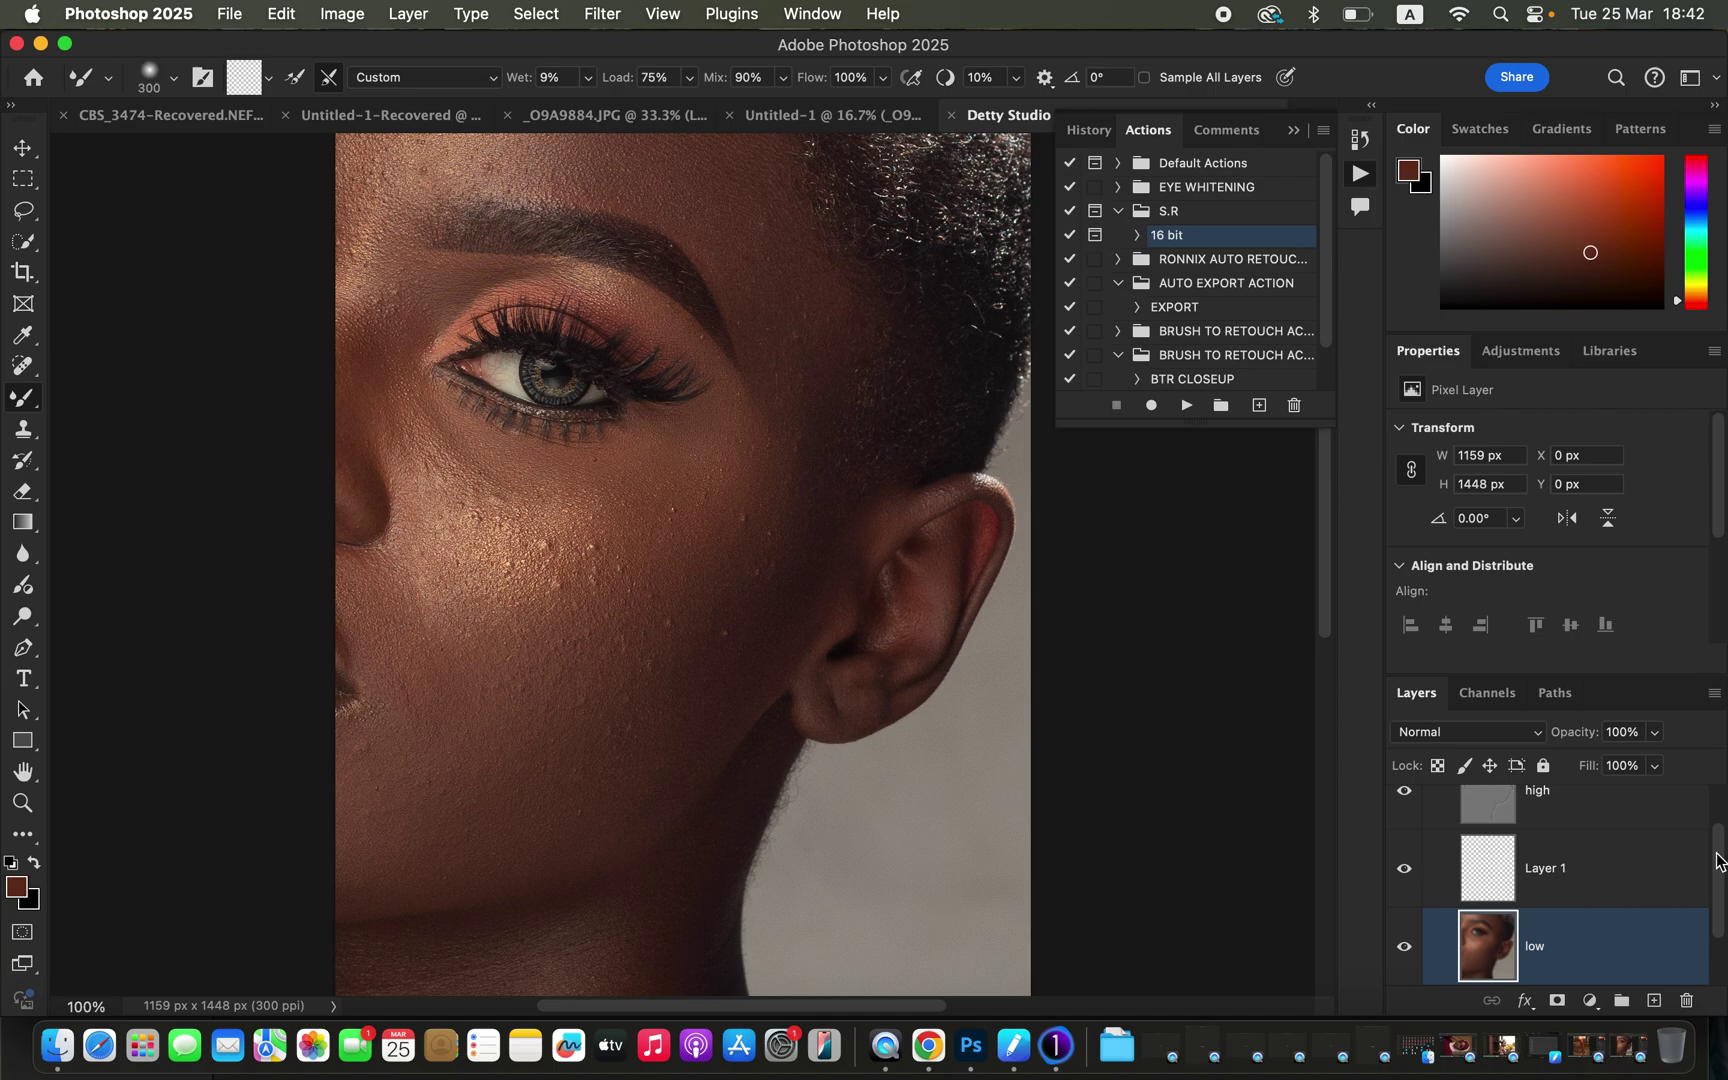
pyautogui.scroll(2, 1700, 830)
# Compare Group 1 against the original, then delete Group 1 to redo the separation
pyautogui.click(1405, 800)
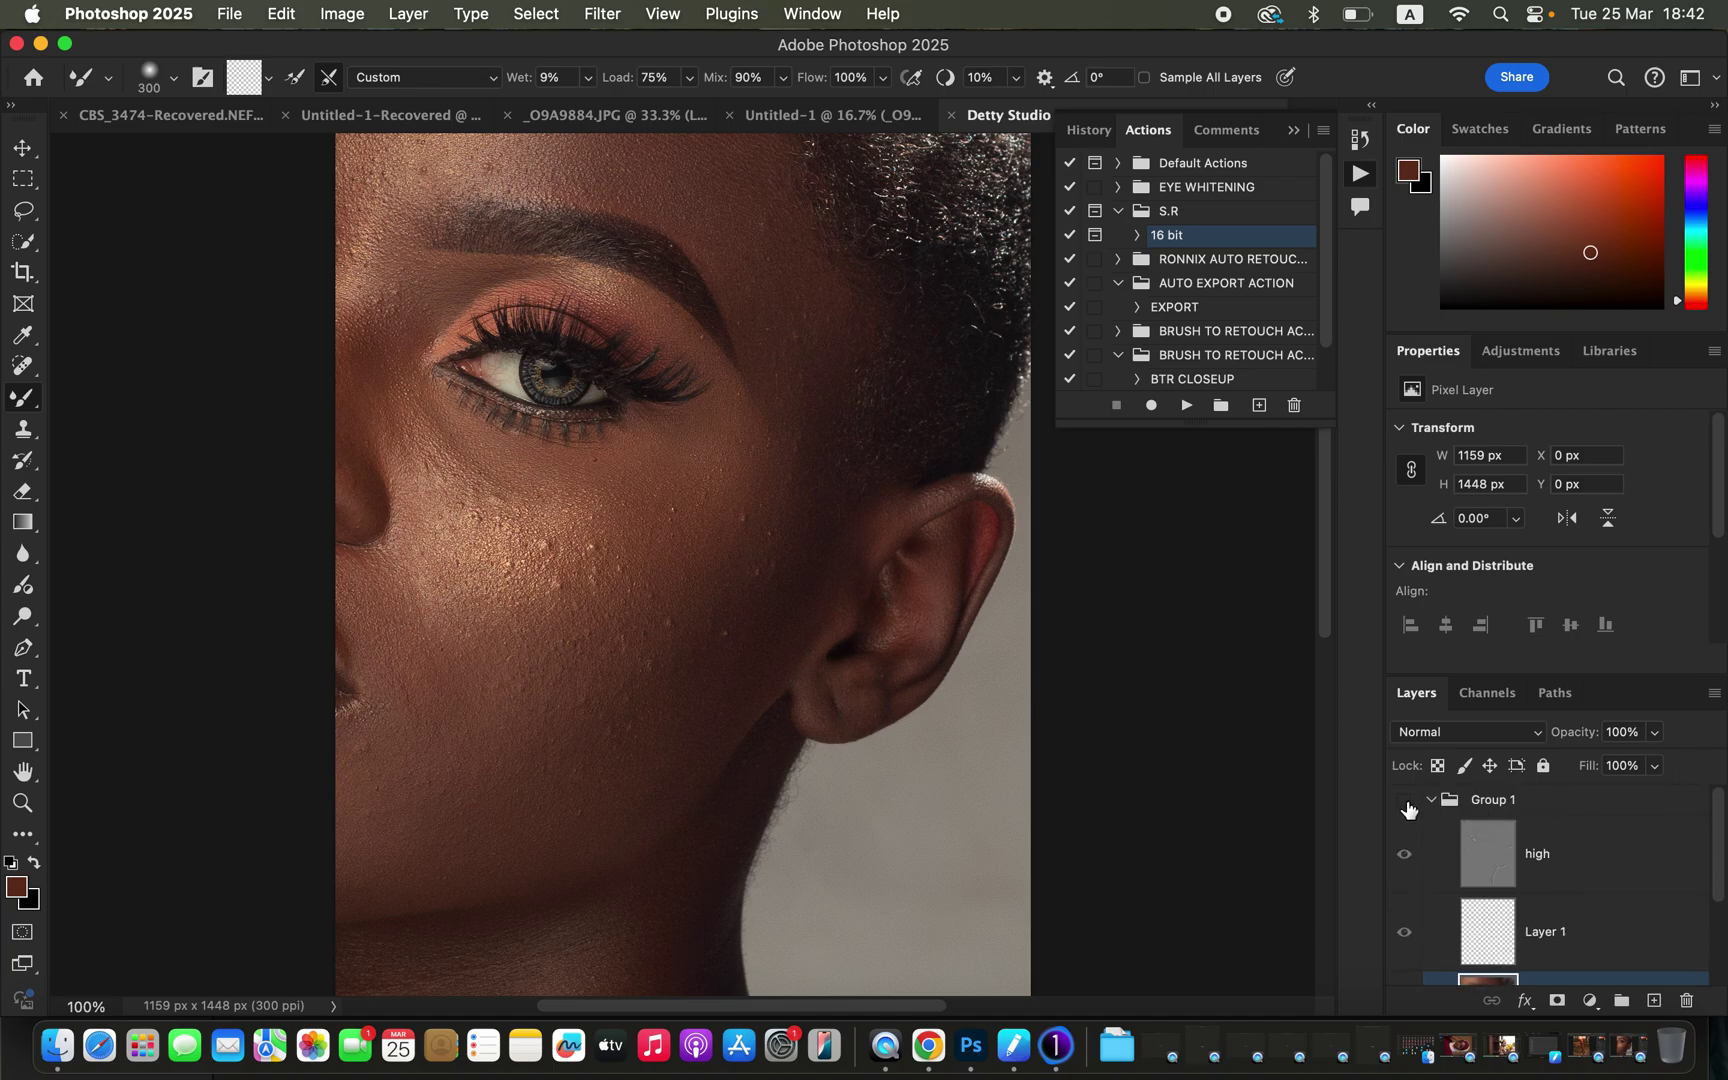
pyautogui.click(1405, 802)
pyautogui.moveTo(1601, 814); pyautogui.dragTo(1687, 1002)
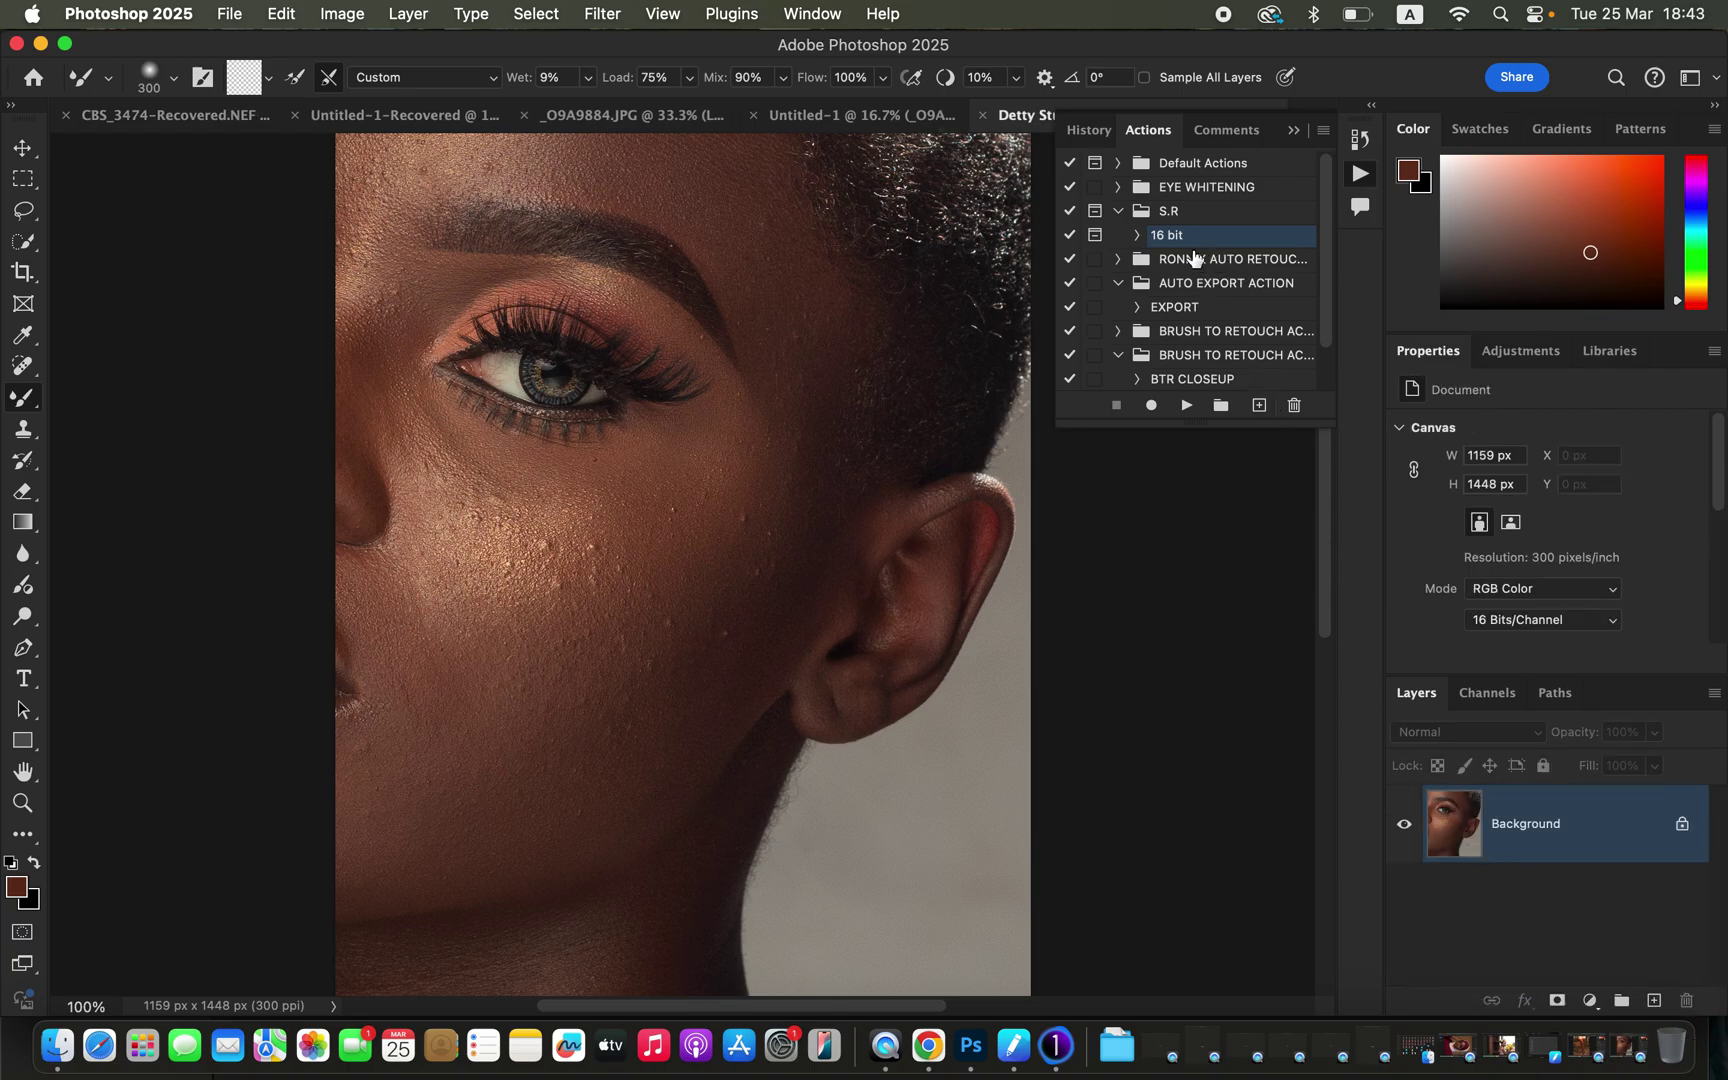
# Replay the '16 bit' action and test Gaussian Blur radii from 0.1 px before settling on 7.0 px
pyautogui.moveTo(1203, 242); pyautogui.dragTo(1200, 410)
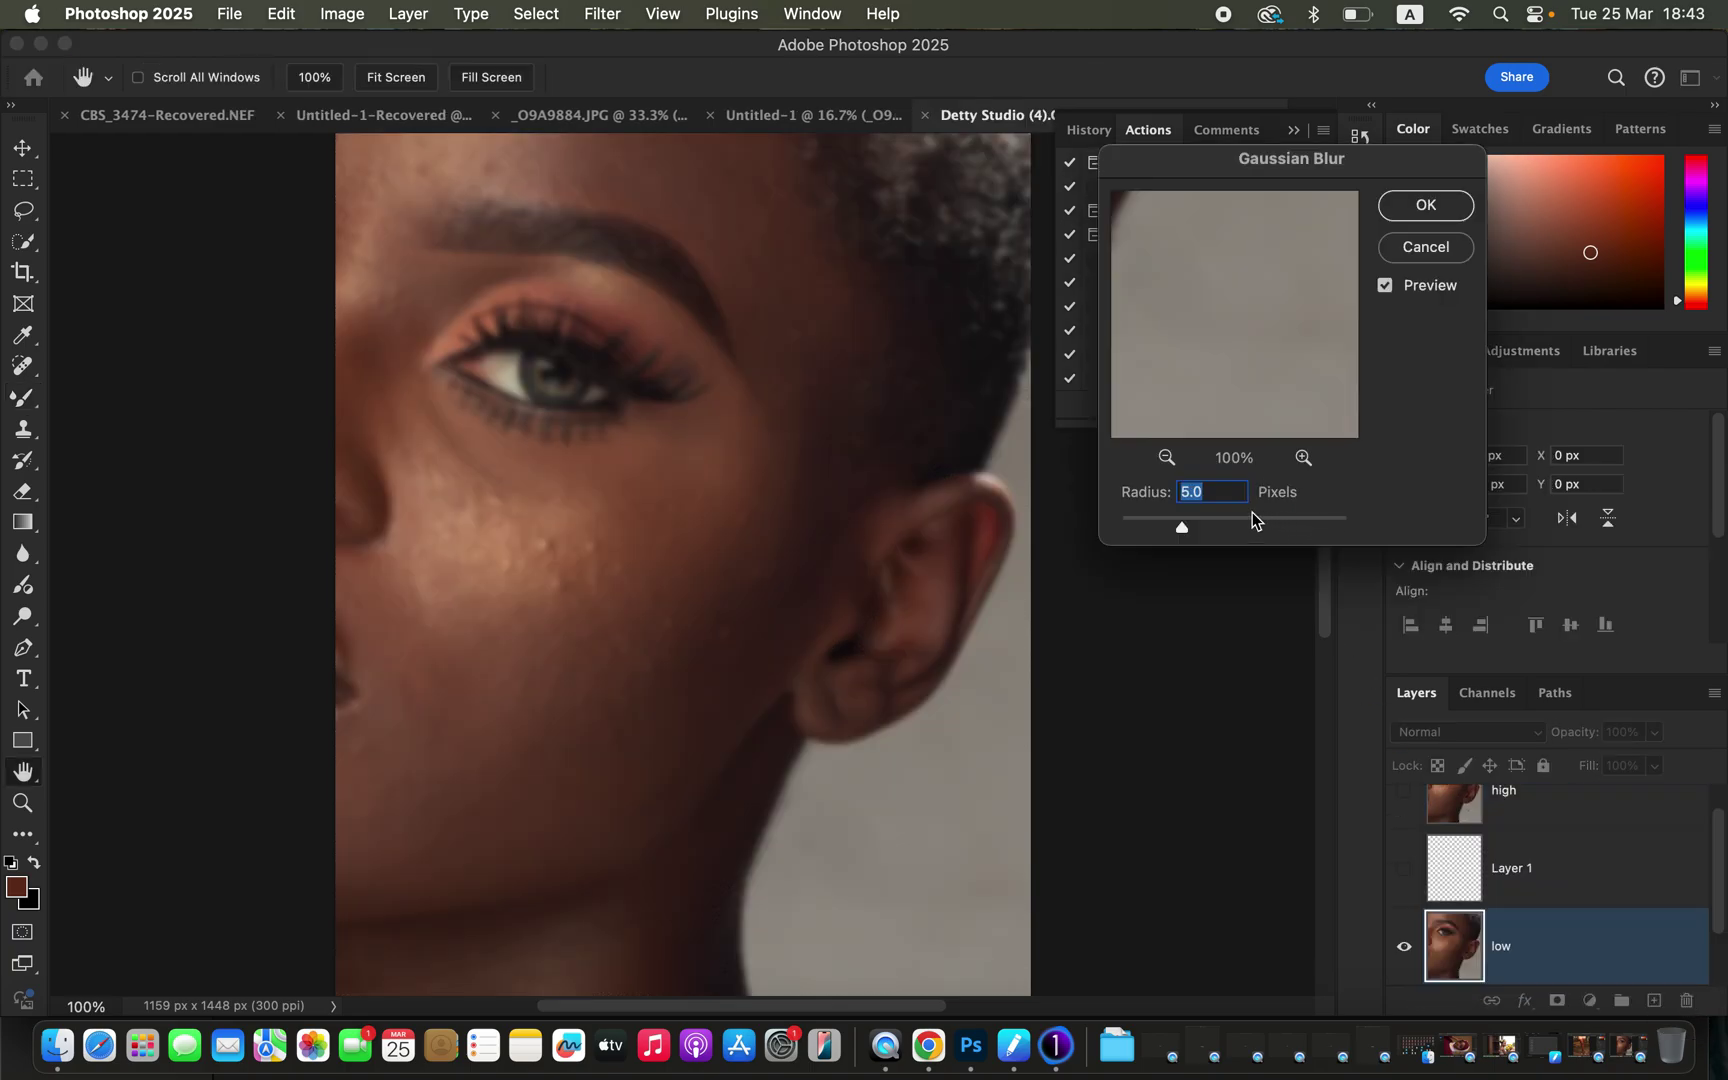
pyautogui.moveTo(1183, 537); pyautogui.dragTo(1057, 528)
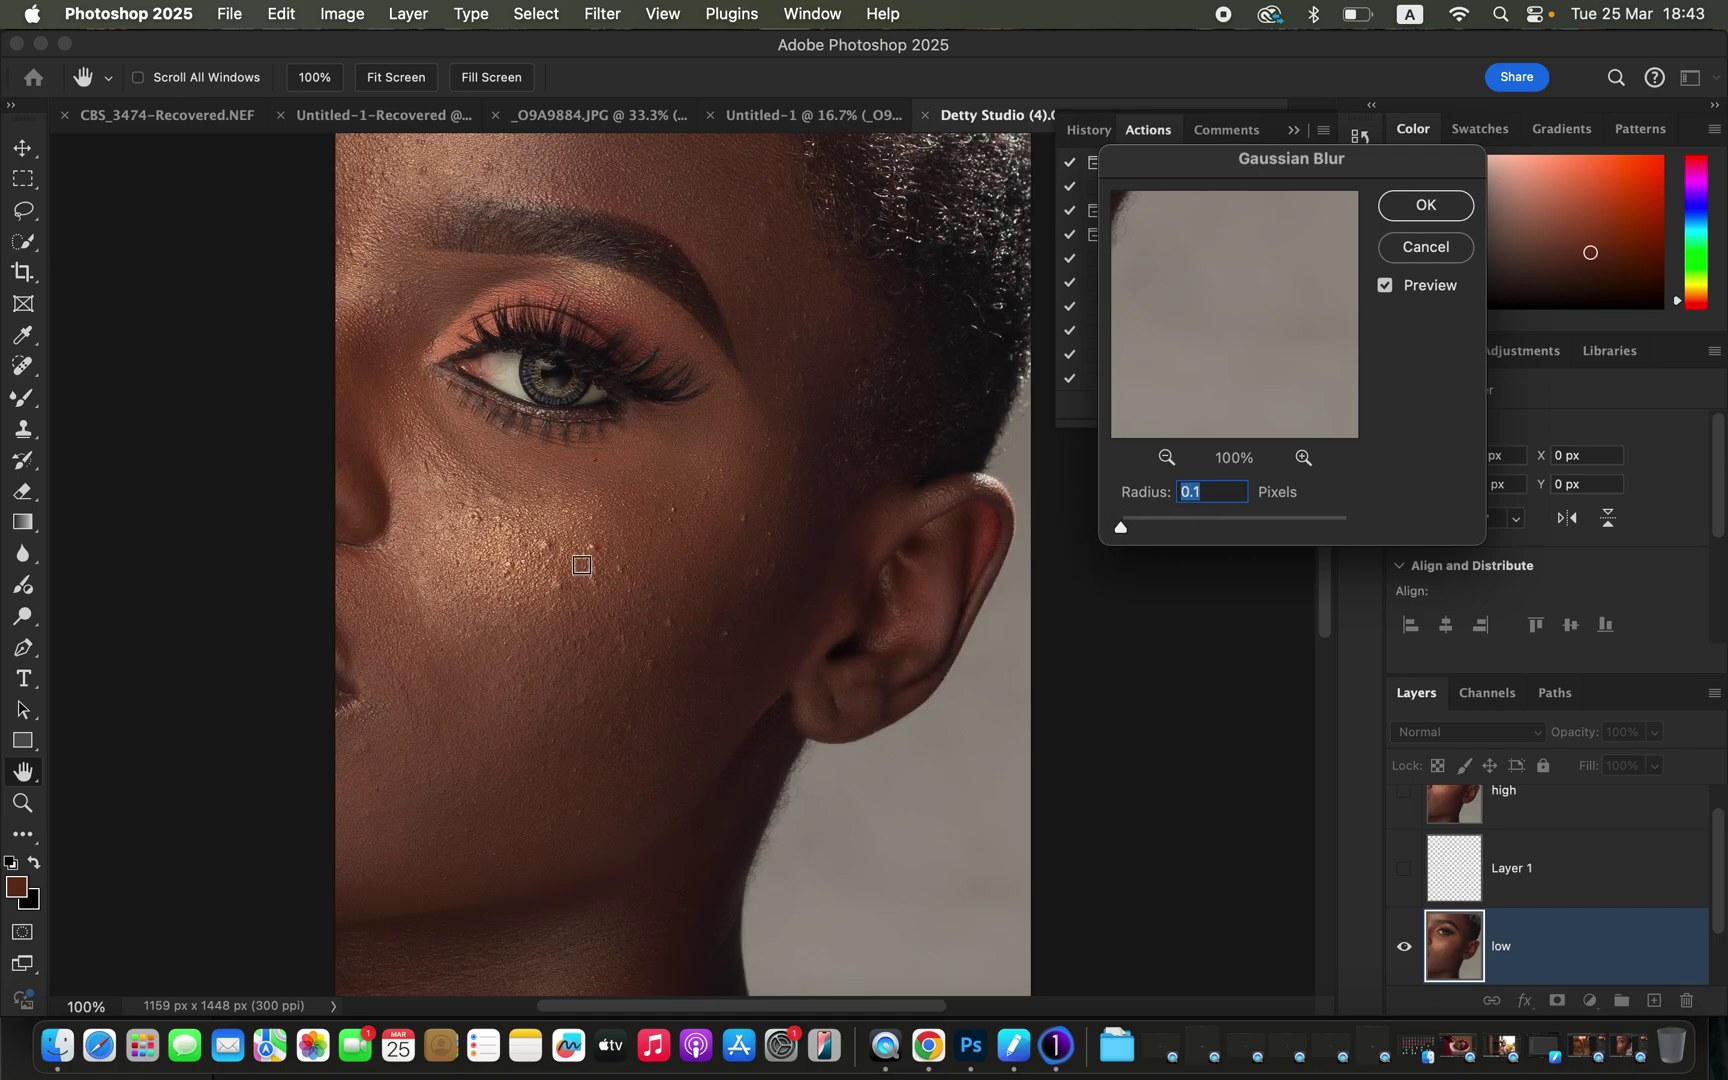
pyautogui.click(581, 565)
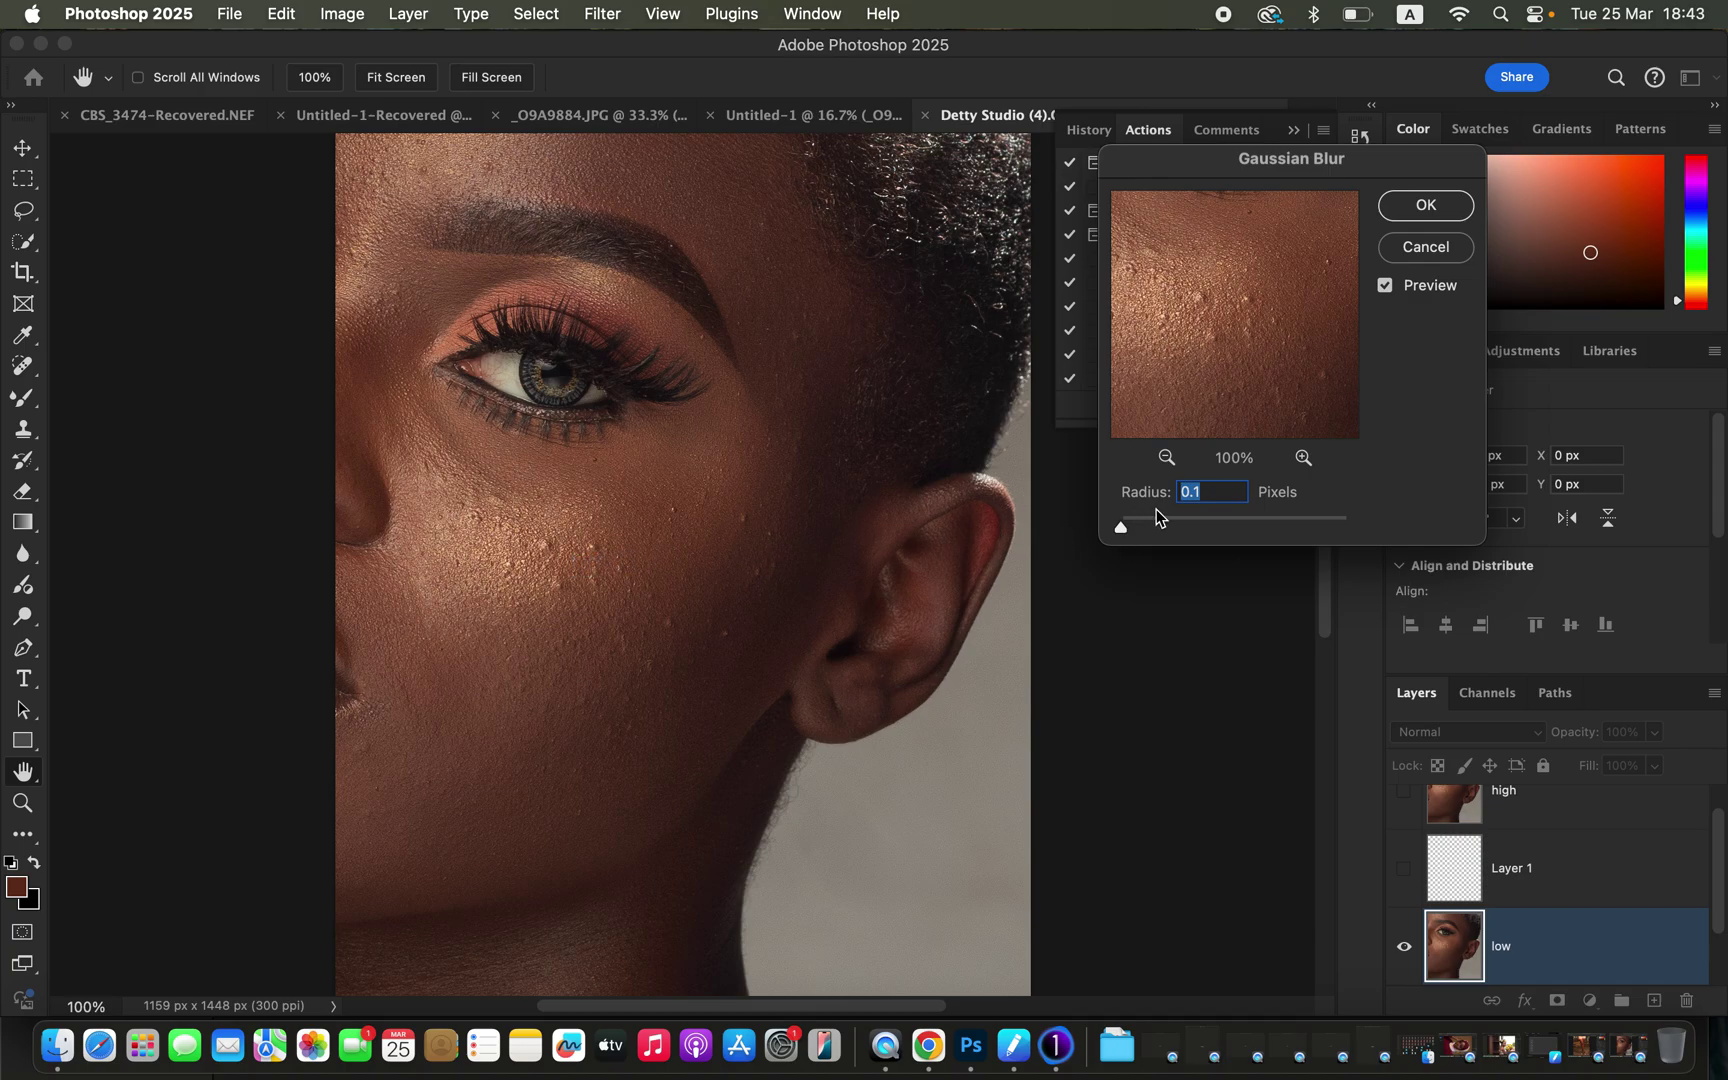
pyautogui.moveTo(1135, 531); pyautogui.dragTo(1168, 529)
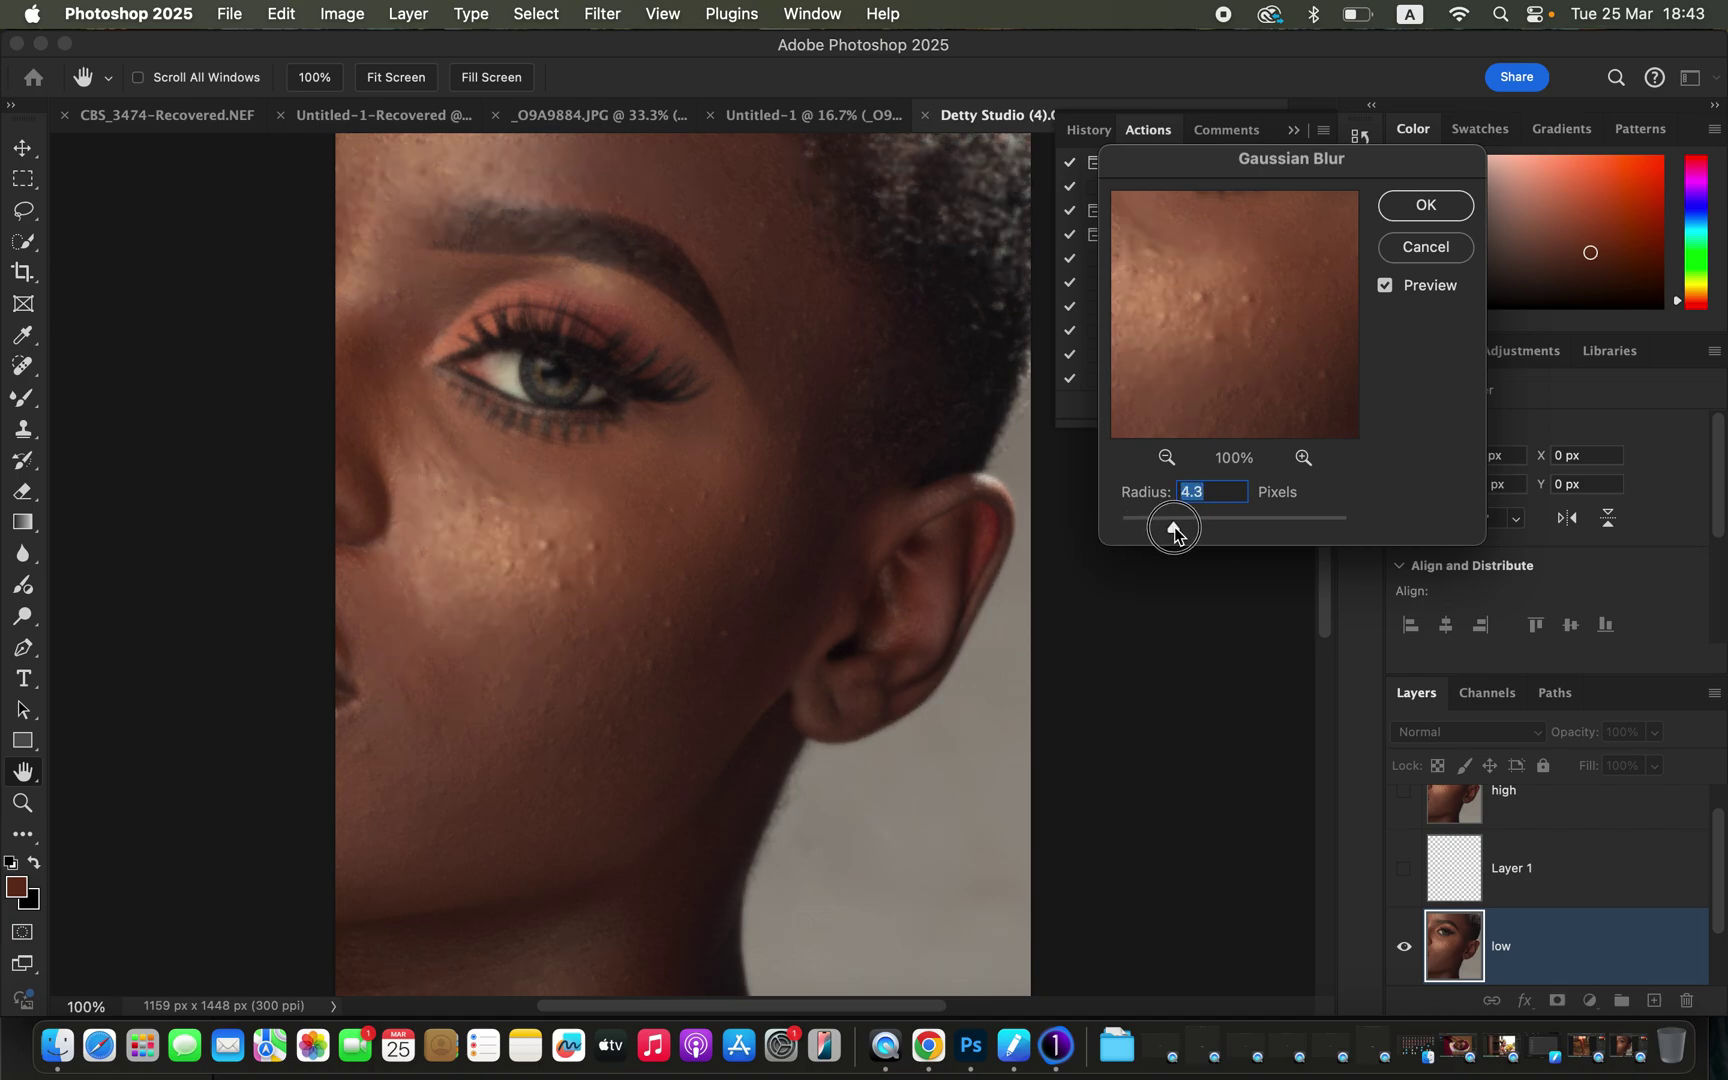
pyautogui.moveTo(1175, 532); pyautogui.dragTo(1197, 526)
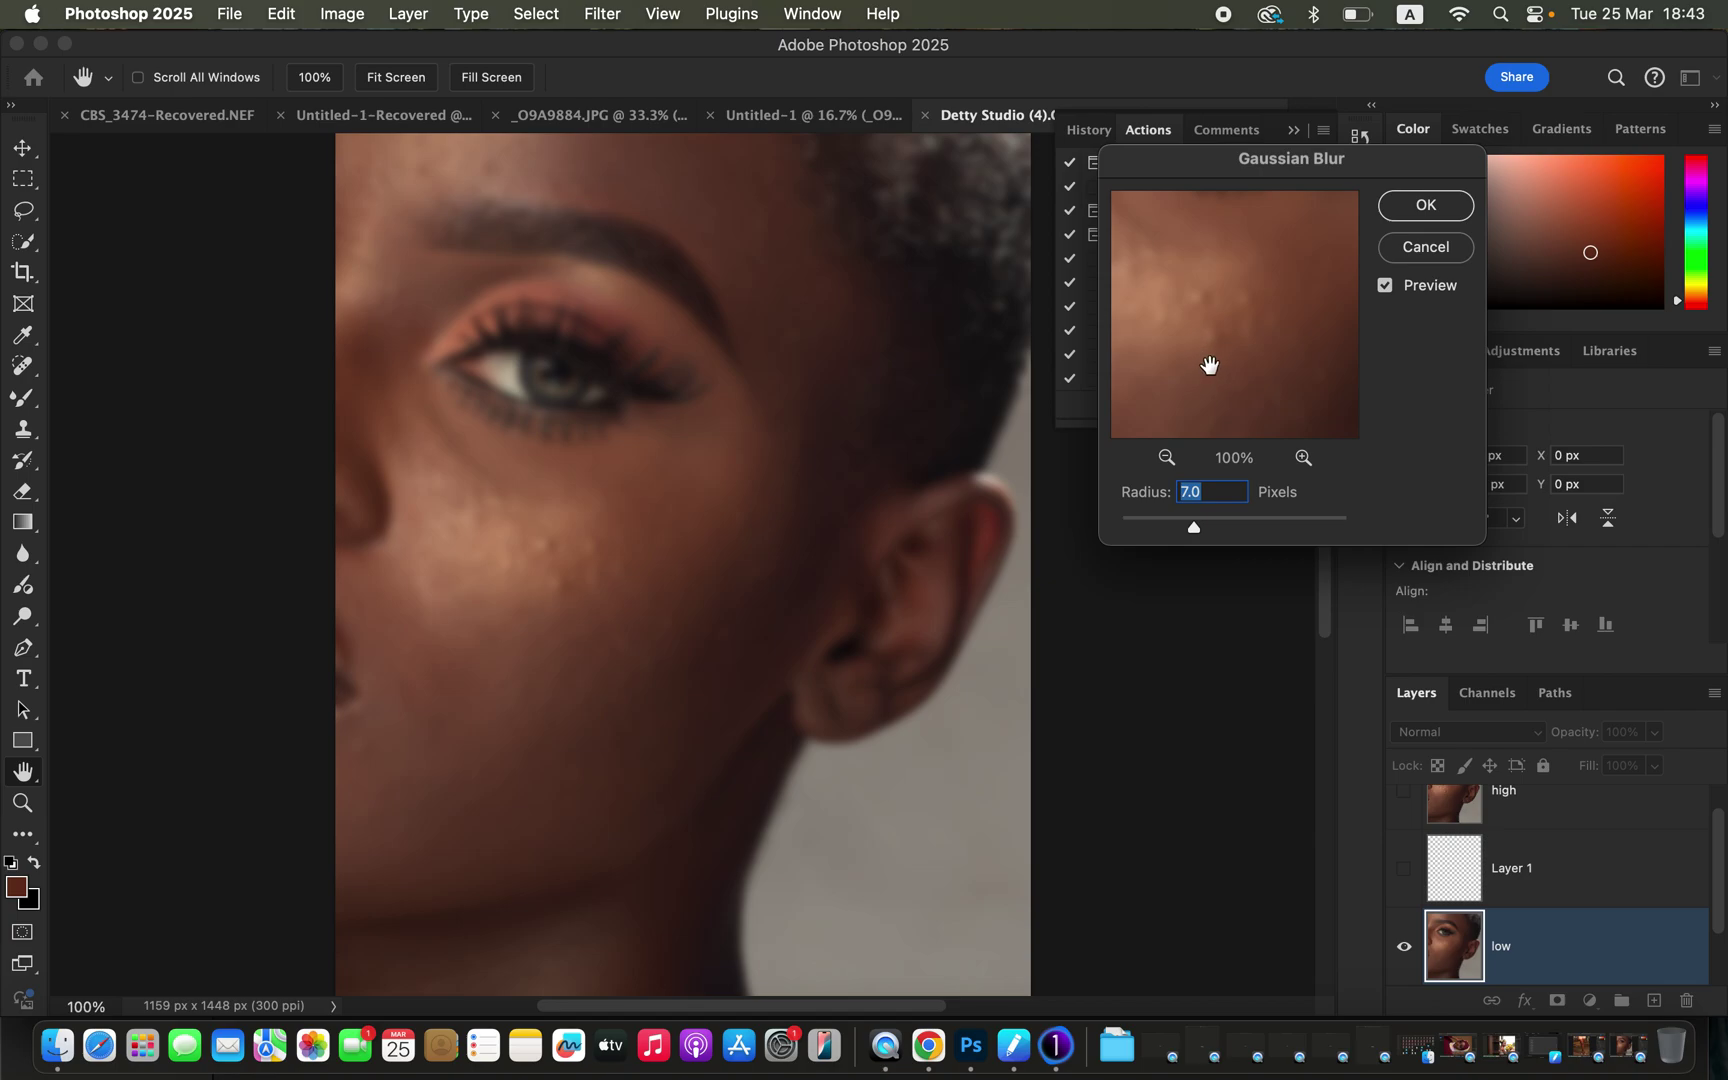
pyautogui.click(1422, 207)
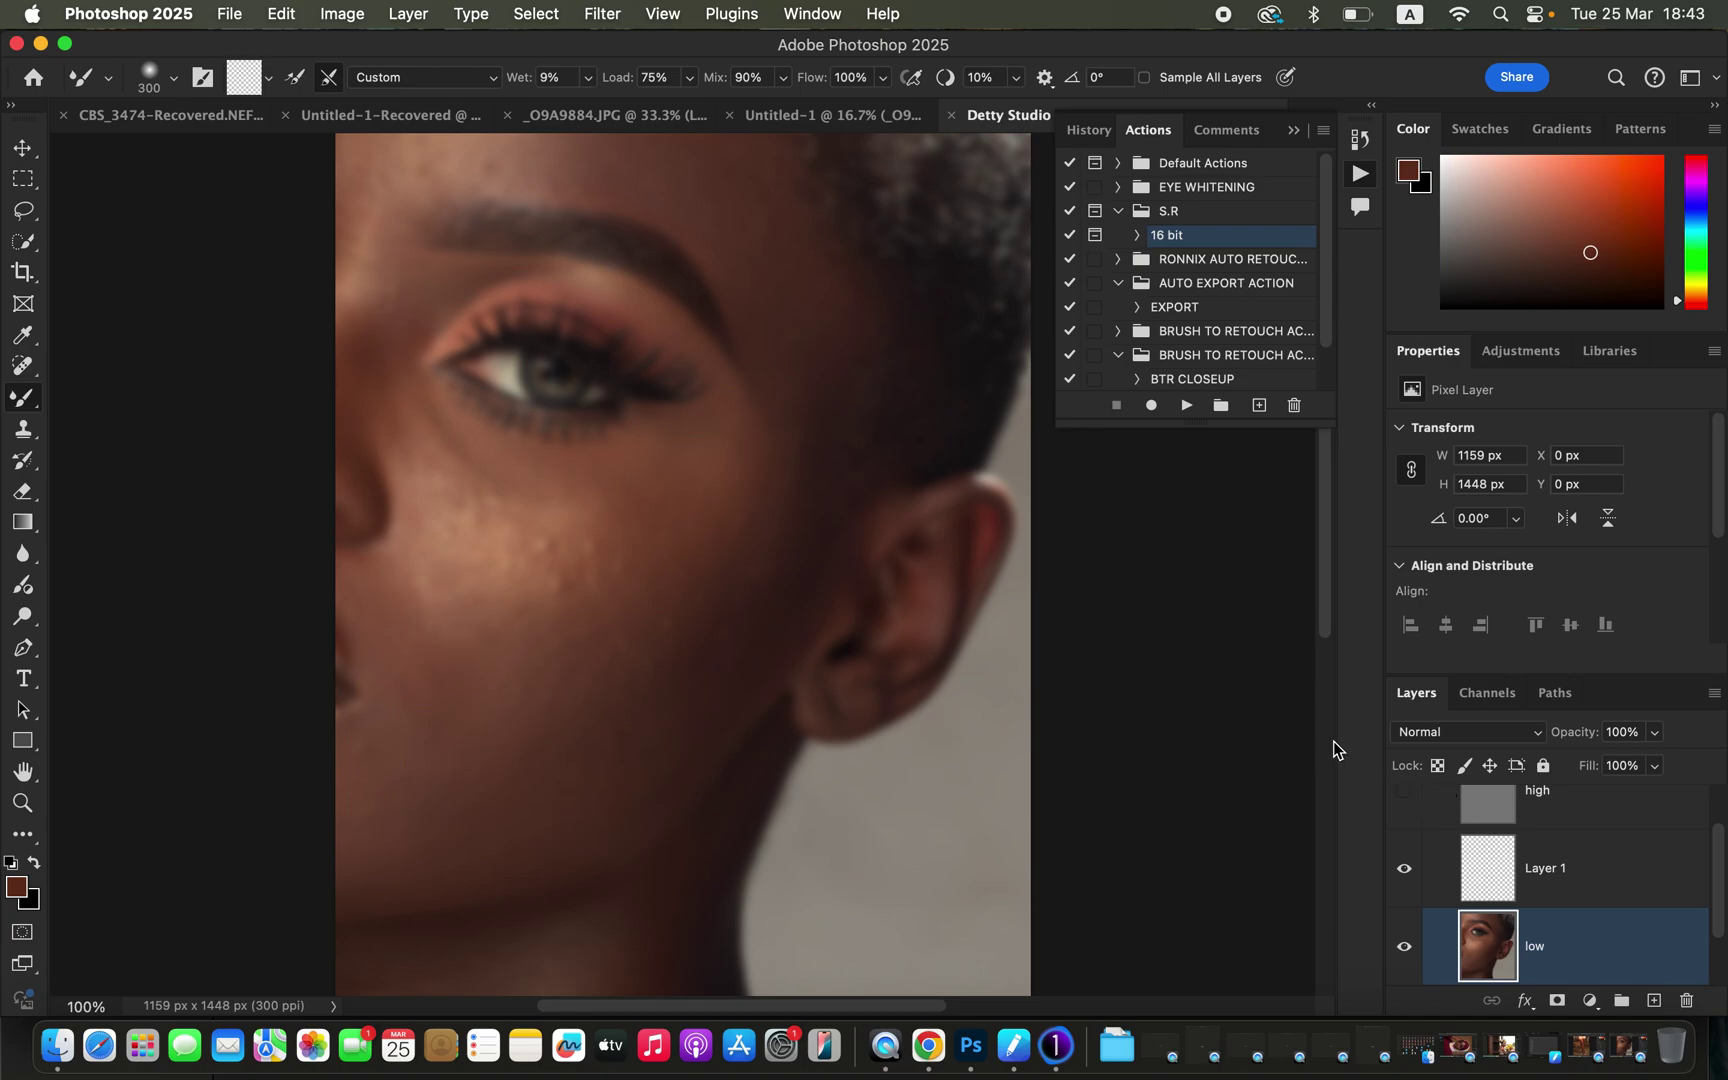
# Zoom out and Mixer-Brush the low layer's cheek, then at 200 px blend up to the temple
pyautogui.press('super+minus')
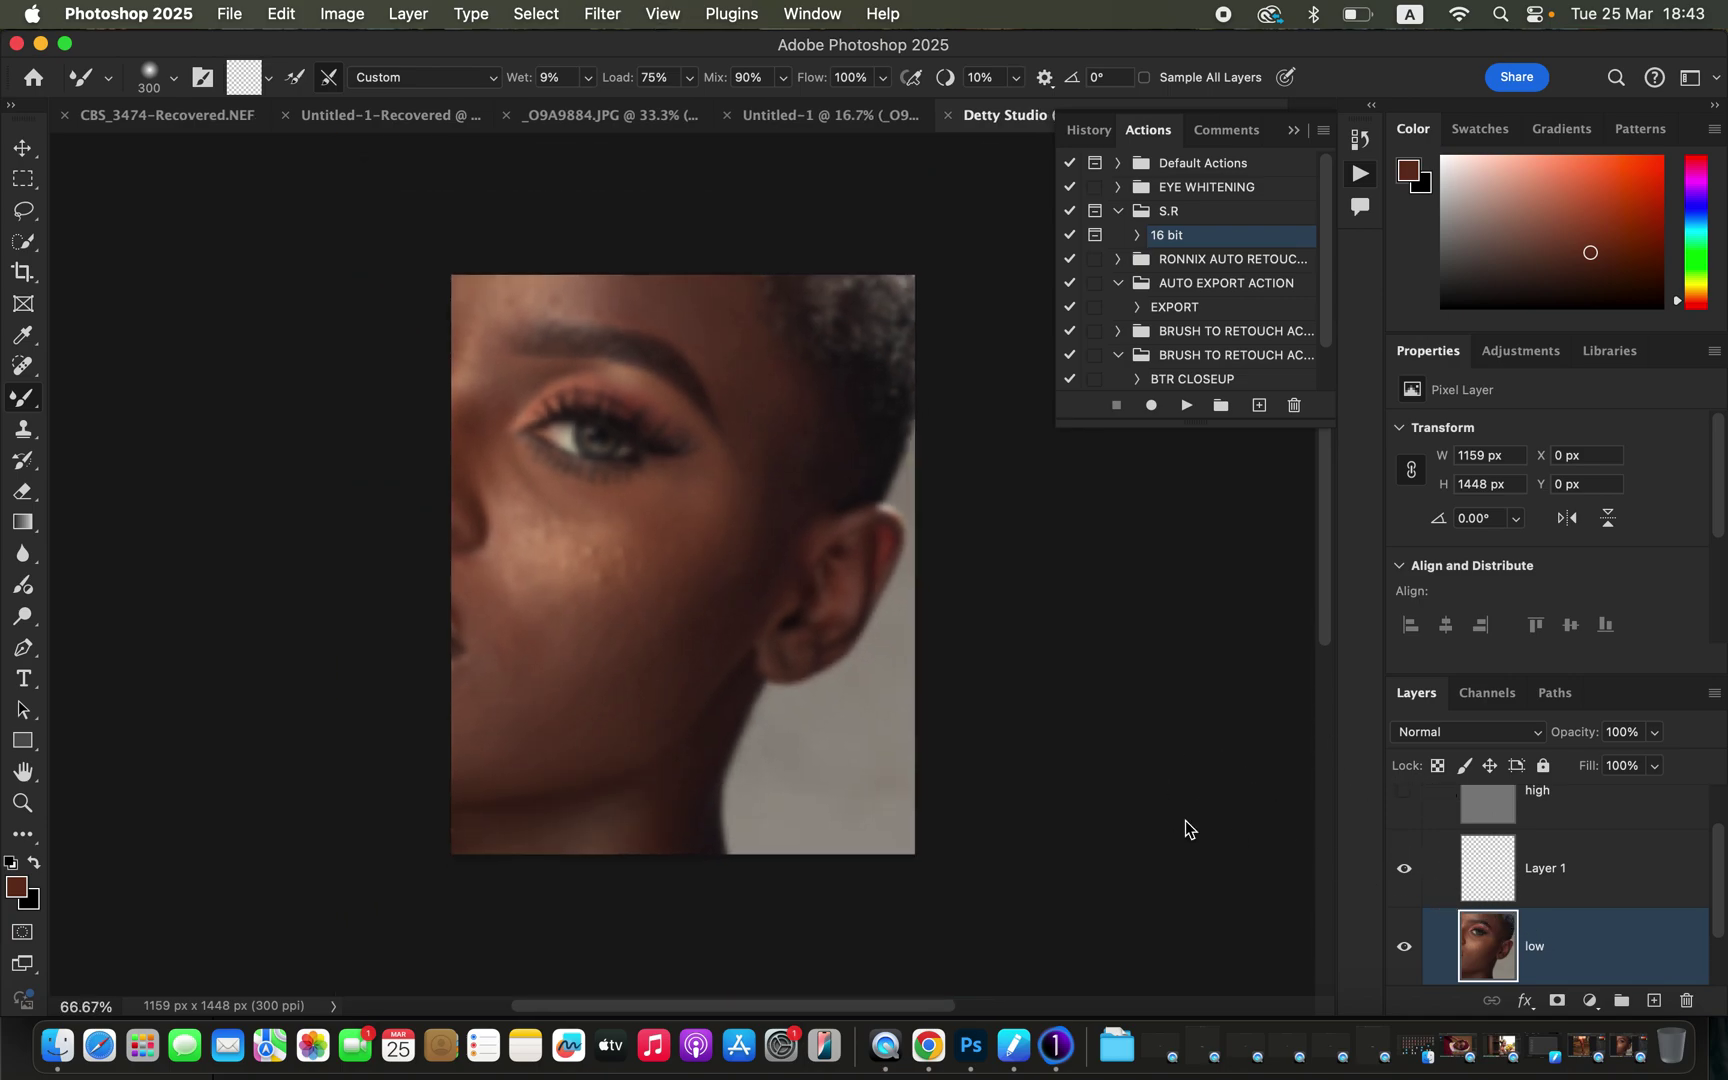
pyautogui.moveTo(621, 636)
pyautogui.mouseDown()
pyautogui.moveTo(571, 635)
pyautogui.moveTo(667, 617)
pyautogui.moveTo(725, 552)
pyautogui.moveTo(645, 655)
pyautogui.moveTo(517, 706)
pyautogui.moveTo(525, 683)
pyautogui.moveTo(569, 673)
pyautogui.mouseUp()
pyautogui.press('[')
pyautogui.press('[')
pyautogui.moveTo(575, 588)
pyautogui.mouseDown()
pyautogui.moveTo(663, 567)
pyautogui.moveTo(754, 498)
pyautogui.moveTo(765, 457)
pyautogui.moveTo(551, 569)
pyautogui.moveTo(530, 535)
pyautogui.moveTo(629, 529)
pyautogui.moveTo(525, 509)
pyautogui.moveTo(511, 475)
pyautogui.moveTo(667, 521)
pyautogui.moveTo(639, 562)
pyautogui.moveTo(557, 587)
pyautogui.moveTo(511, 574)
pyautogui.moveTo(515, 626)
pyautogui.moveTo(485, 621)
pyautogui.moveTo(529, 690)
pyautogui.moveTo(582, 727)
pyautogui.moveTo(601, 692)
pyautogui.moveTo(605, 746)
pyautogui.moveTo(655, 720)
pyautogui.moveTo(678, 631)
pyautogui.moveTo(655, 637)
pyautogui.moveTo(634, 584)
pyautogui.moveTo(651, 526)
pyautogui.moveTo(771, 454)
pyautogui.moveTo(725, 336)
pyautogui.moveTo(764, 434)
pyautogui.moveTo(743, 488)
pyautogui.moveTo(636, 535)
pyautogui.moveTo(545, 517)
pyautogui.moveTo(514, 492)
pyautogui.moveTo(493, 417)
pyautogui.moveTo(472, 432)
pyautogui.moveTo(480, 414)
pyautogui.moveTo(545, 498)
pyautogui.moveTo(561, 553)
pyautogui.moveTo(545, 586)
pyautogui.moveTo(485, 598)
pyautogui.moveTo(575, 629)
pyautogui.mouseUp()
# Turn the high texture layer back on and toggle layer visibility to compare before and after
pyautogui.click(1408, 798)
pyautogui.scroll(2, 1716, 838)
pyautogui.scroll(1, 1716, 838)
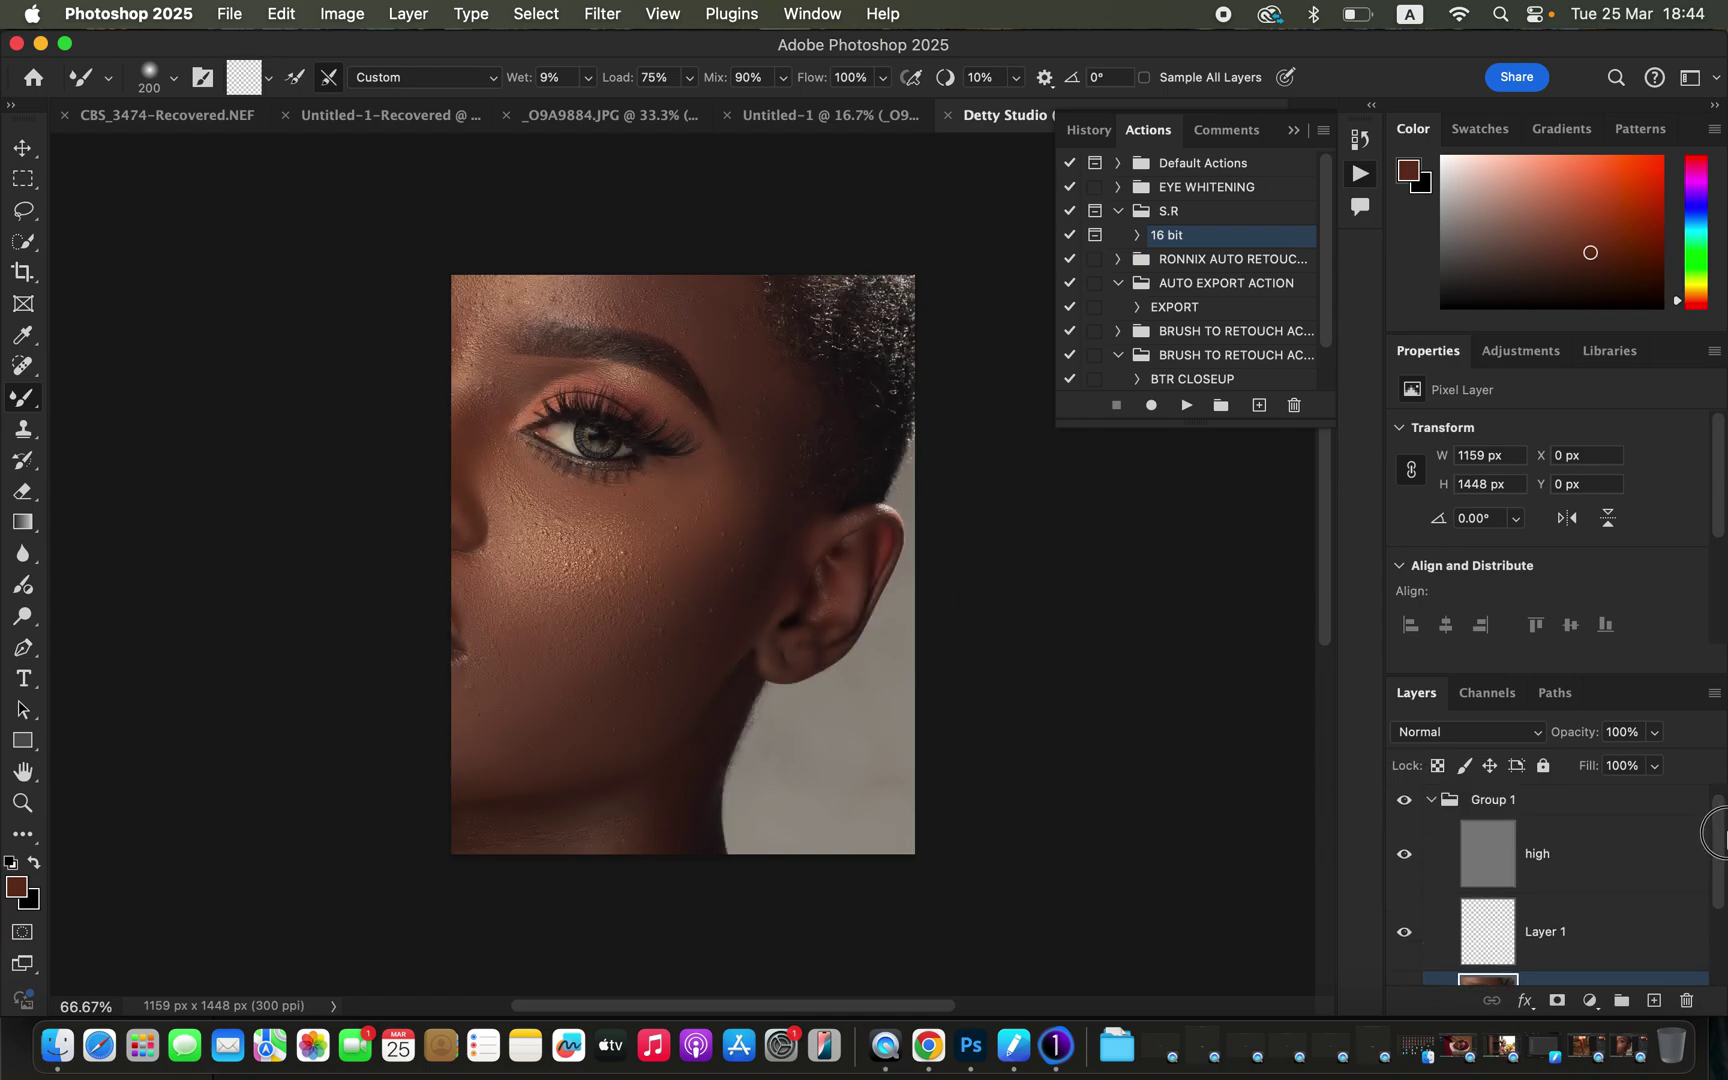
pyautogui.click(1404, 822)
pyautogui.click(1404, 826)
pyautogui.click(1405, 815)
pyautogui.click(1405, 817)
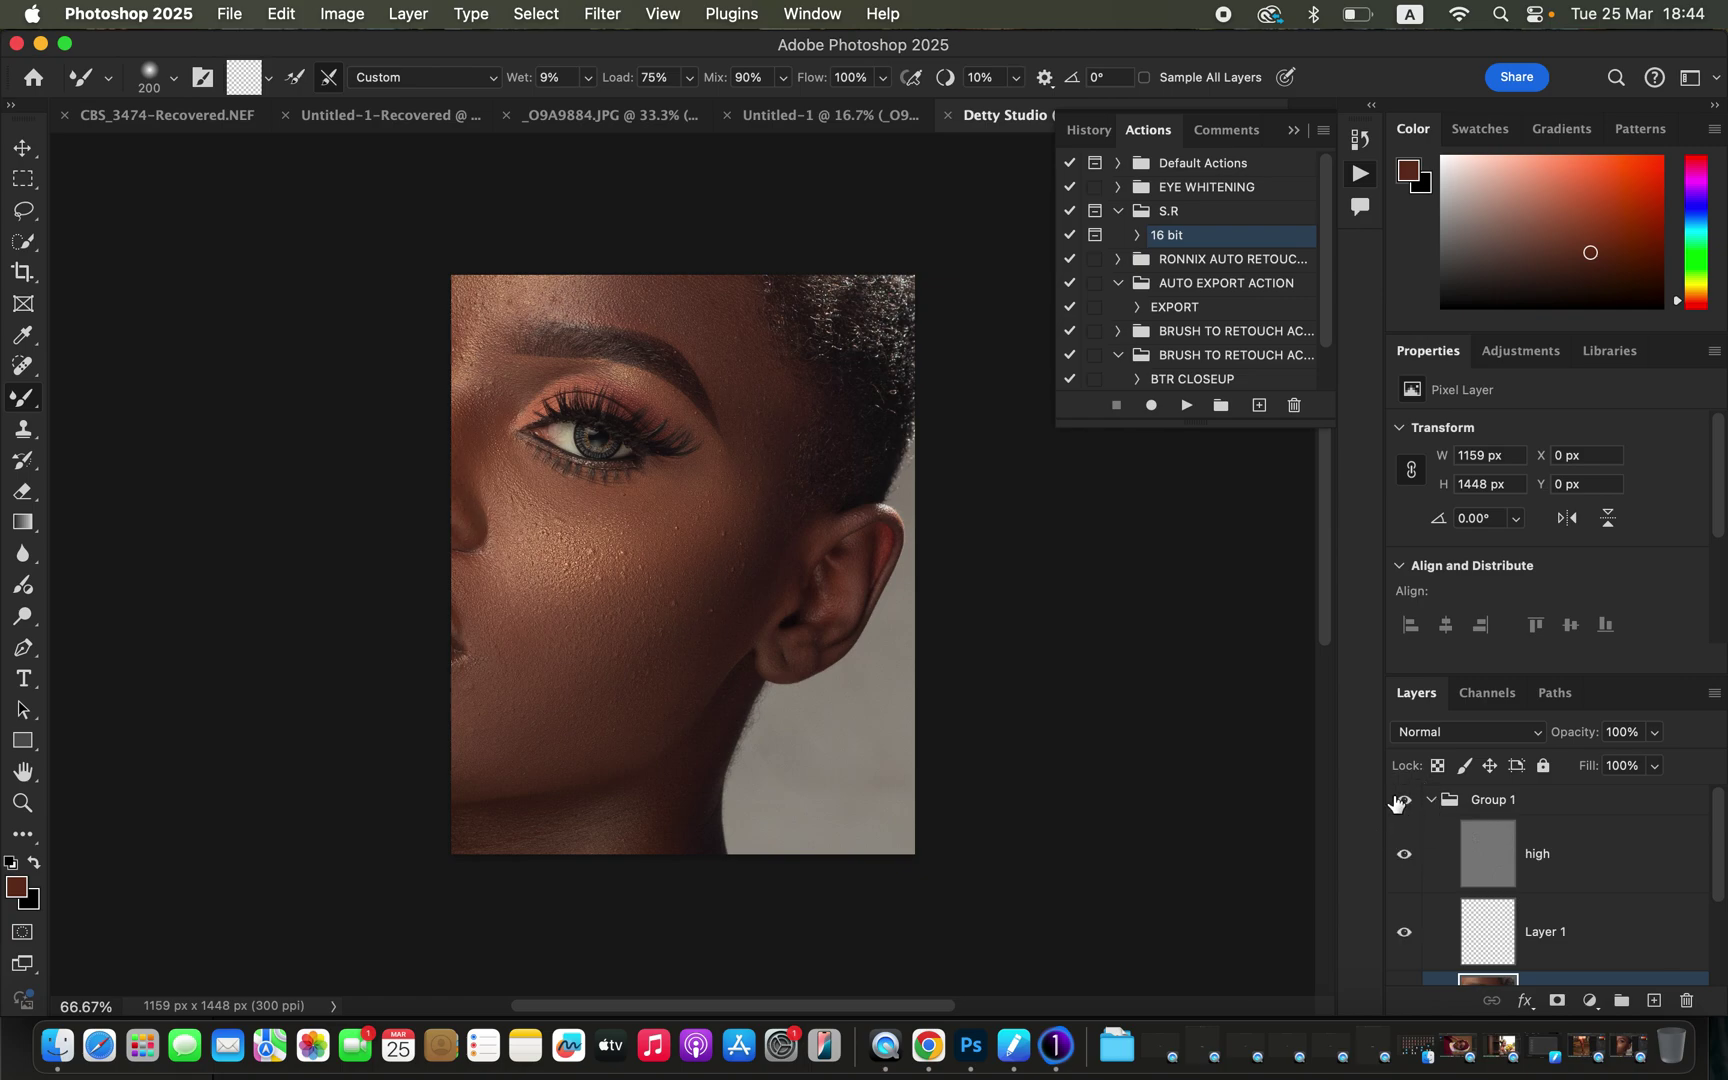